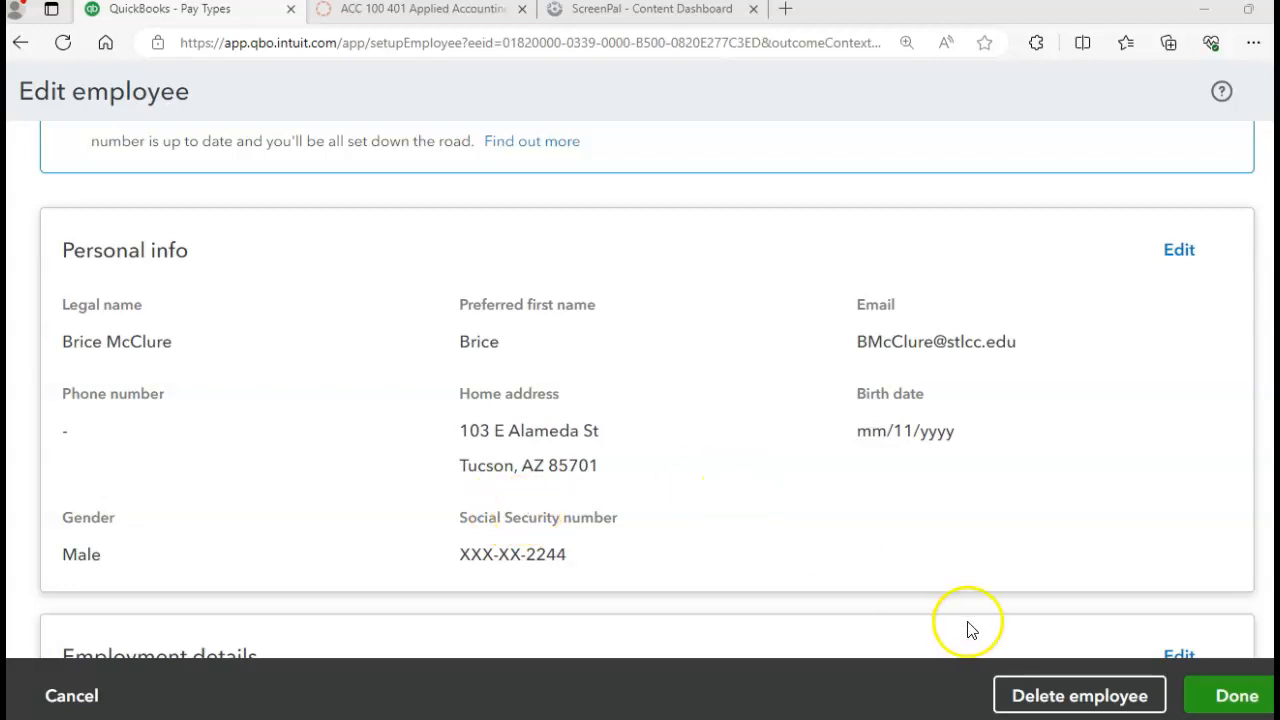
Step: Finish the employee record to raise the 'Almost ready for payroll' notice listing Pay method
left_click(1222, 697)
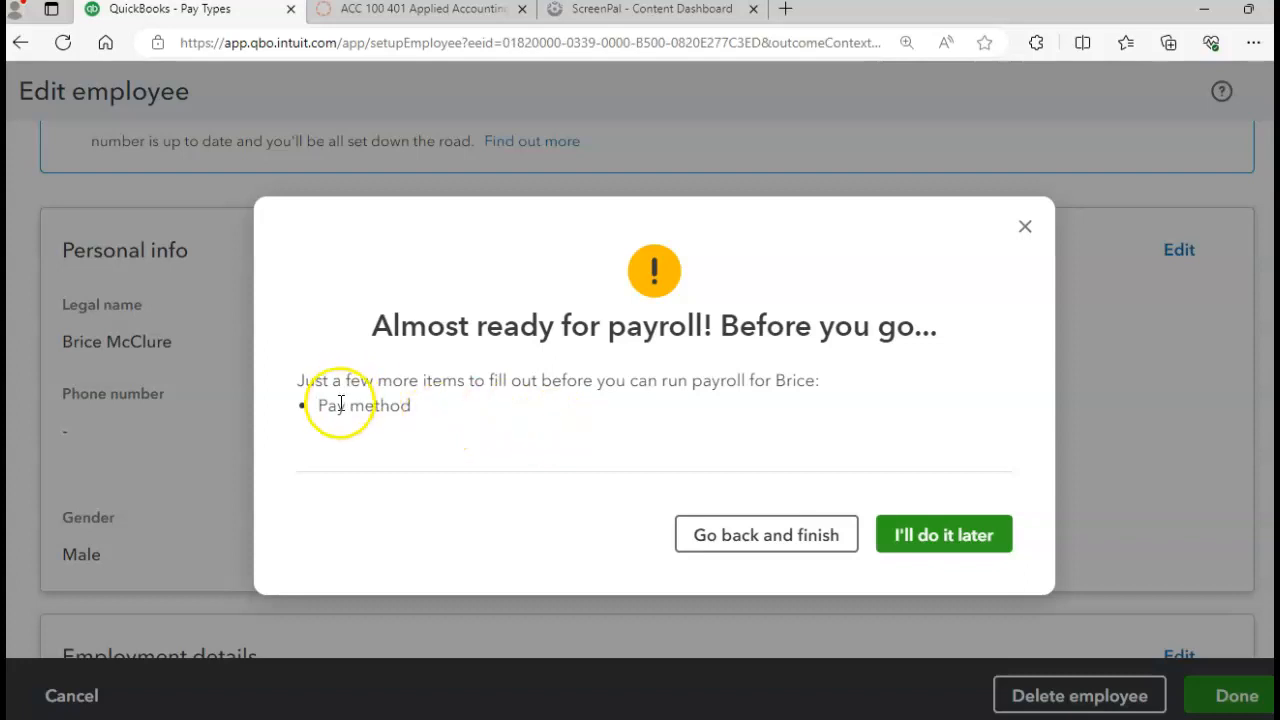
Step: Return to the employee form, save Paper check as the payment method, and finish the employee
left_click(762, 538)
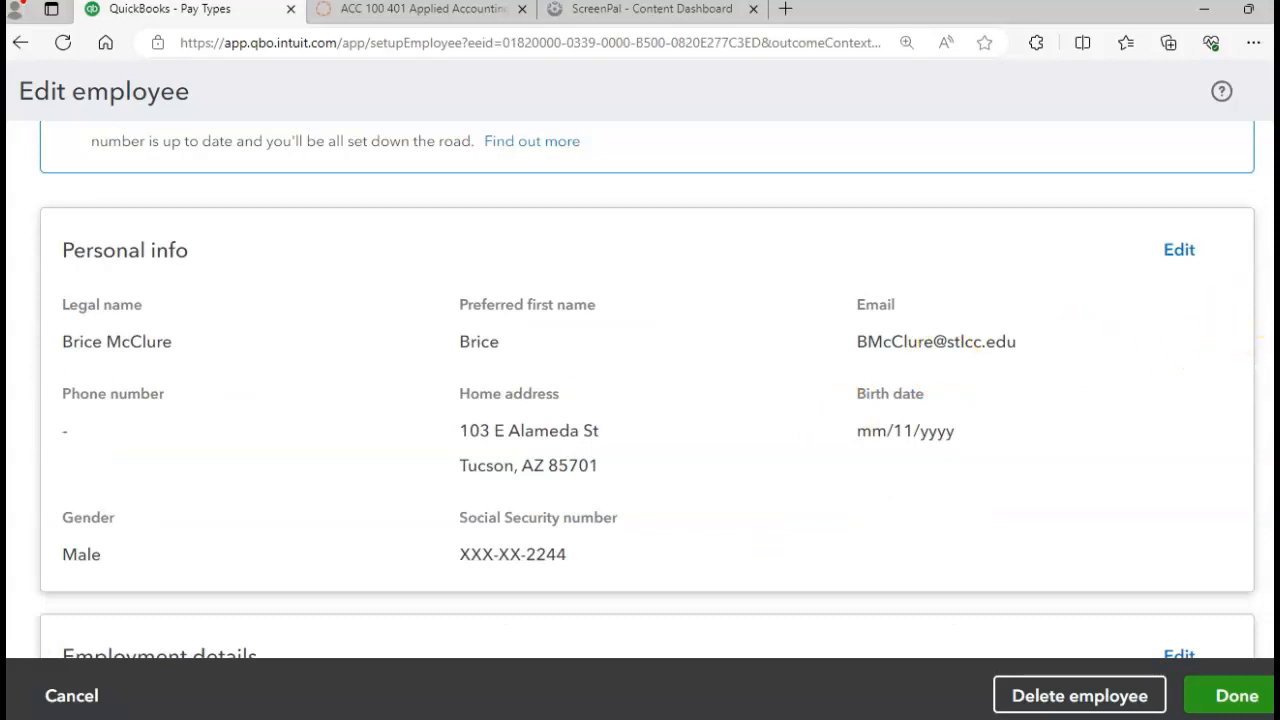
scroll(647, 397, "down", 5)
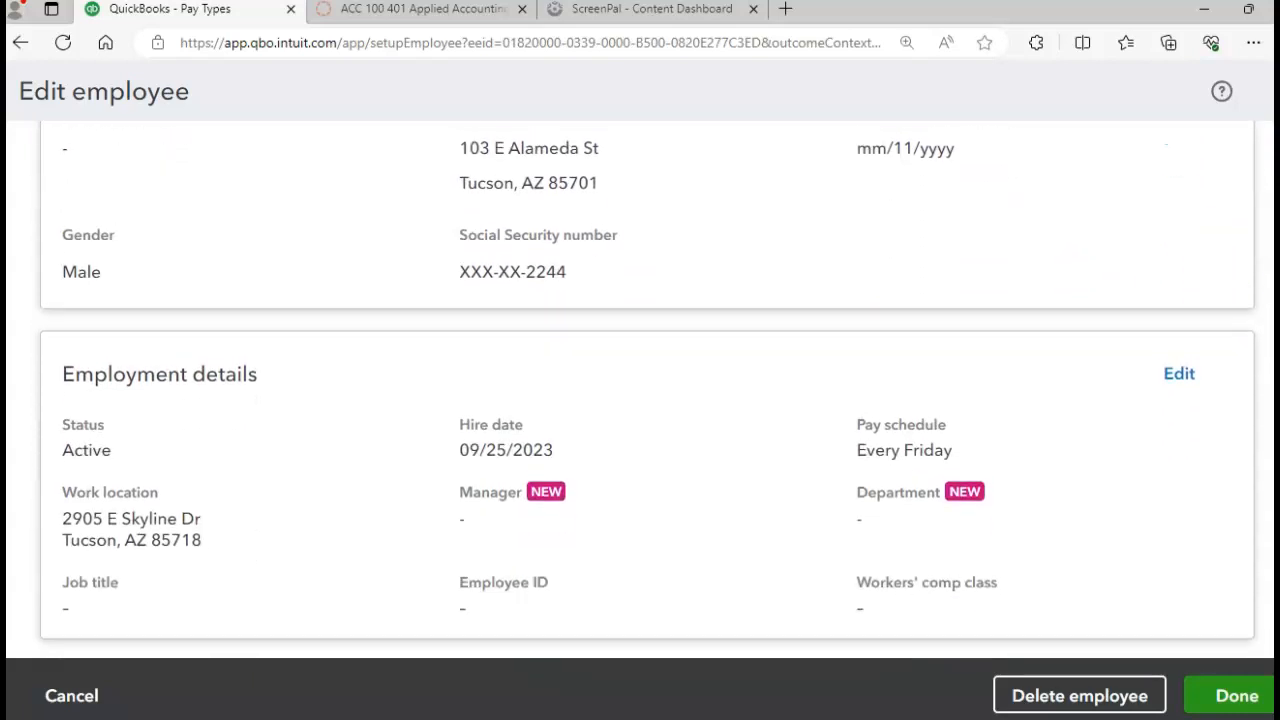
scroll(647, 397, "down", 5)
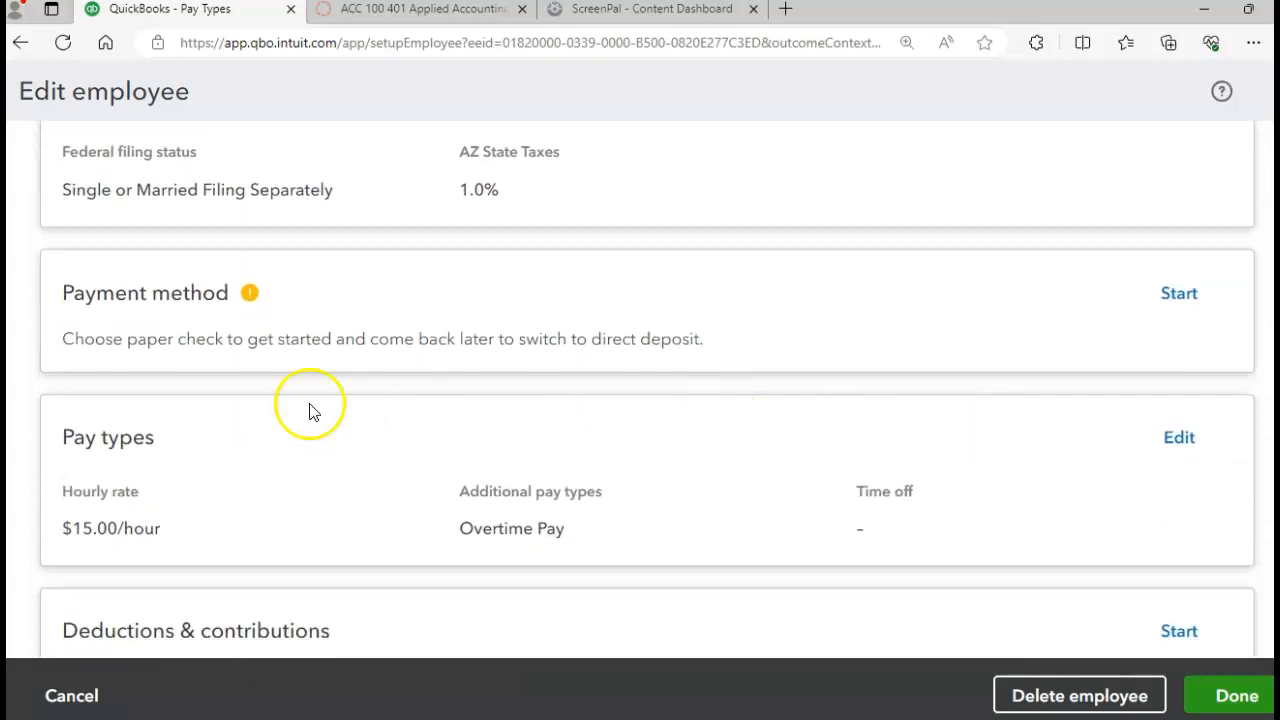
mouse_move(250, 294)
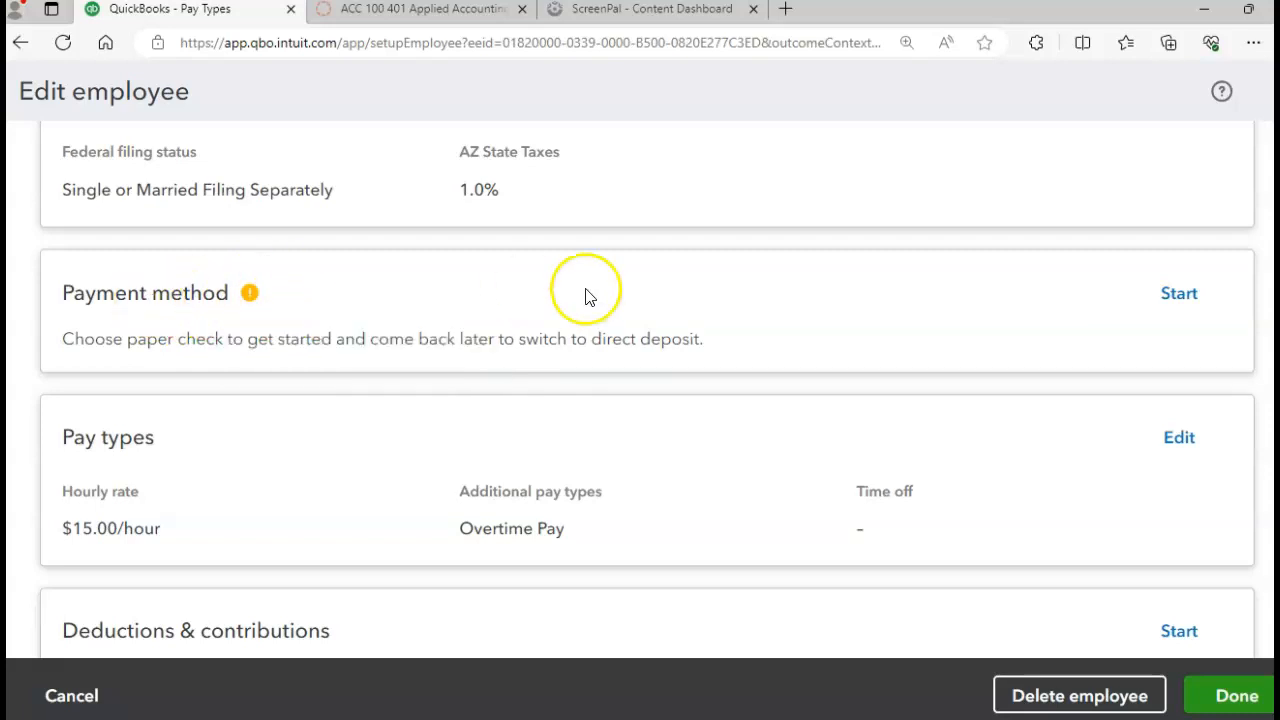
left_click(1176, 303)
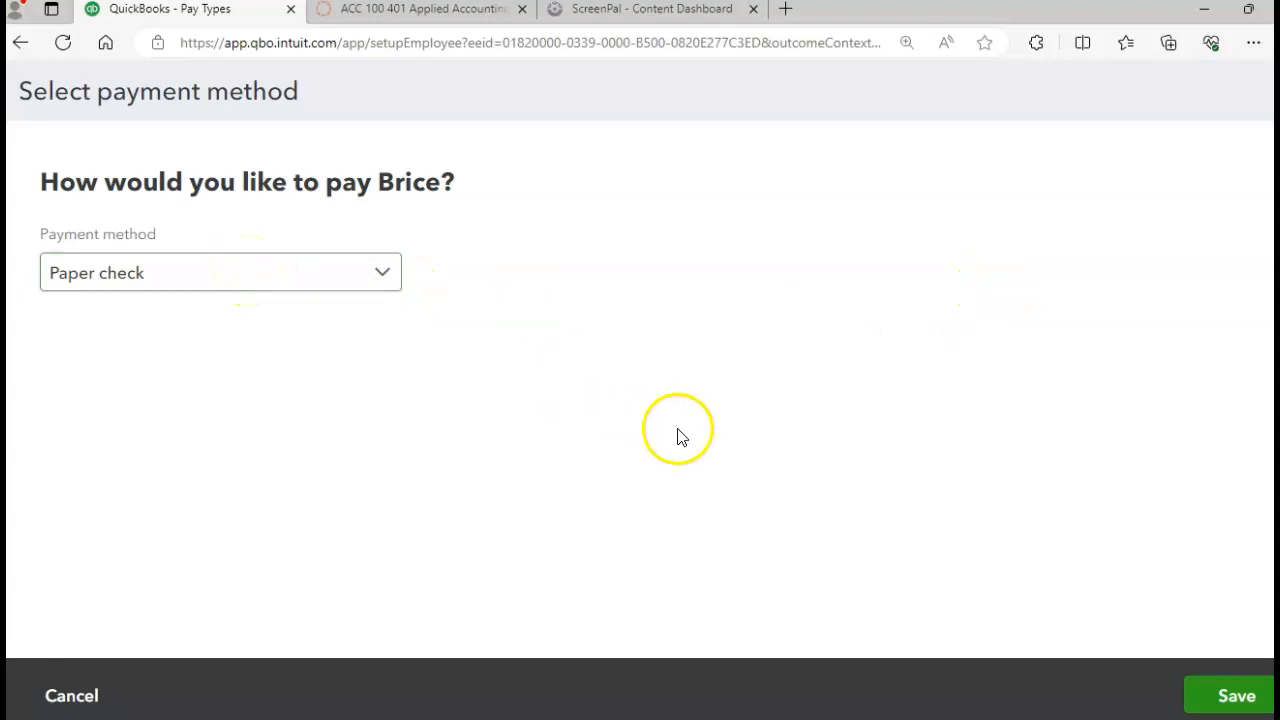
left_click(1212, 695)
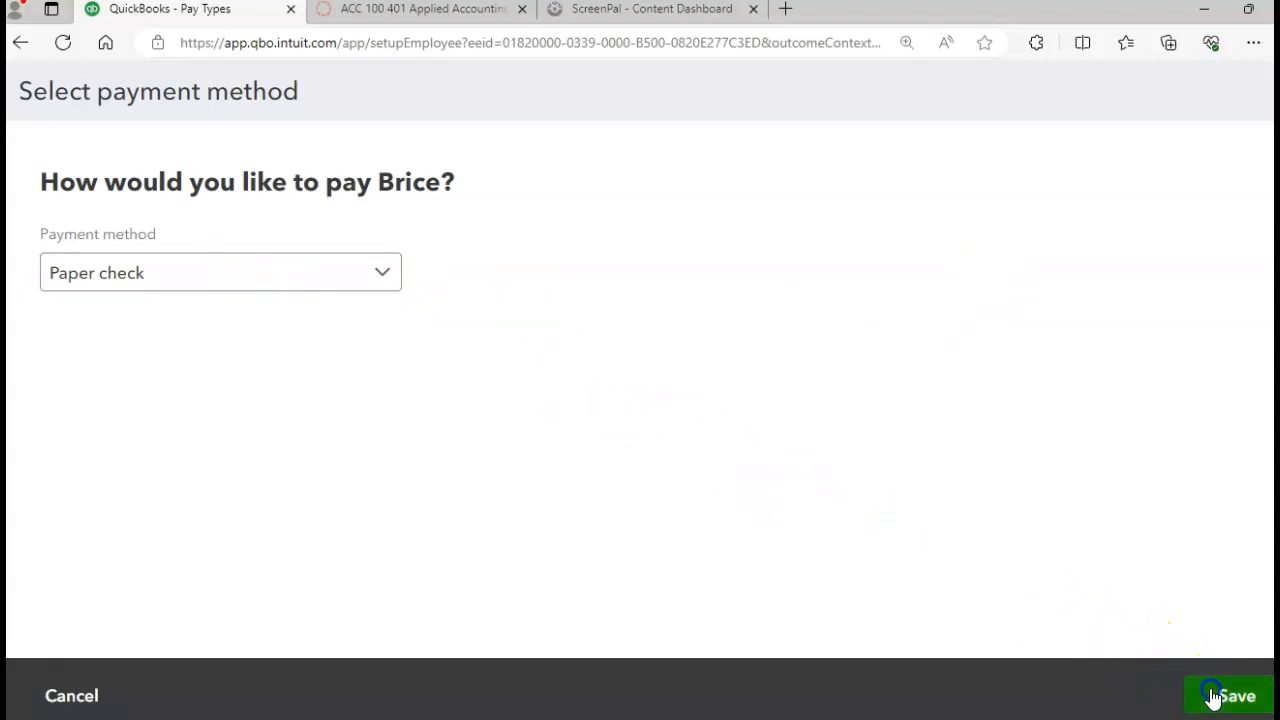
scroll(966, 569, "up", 3)
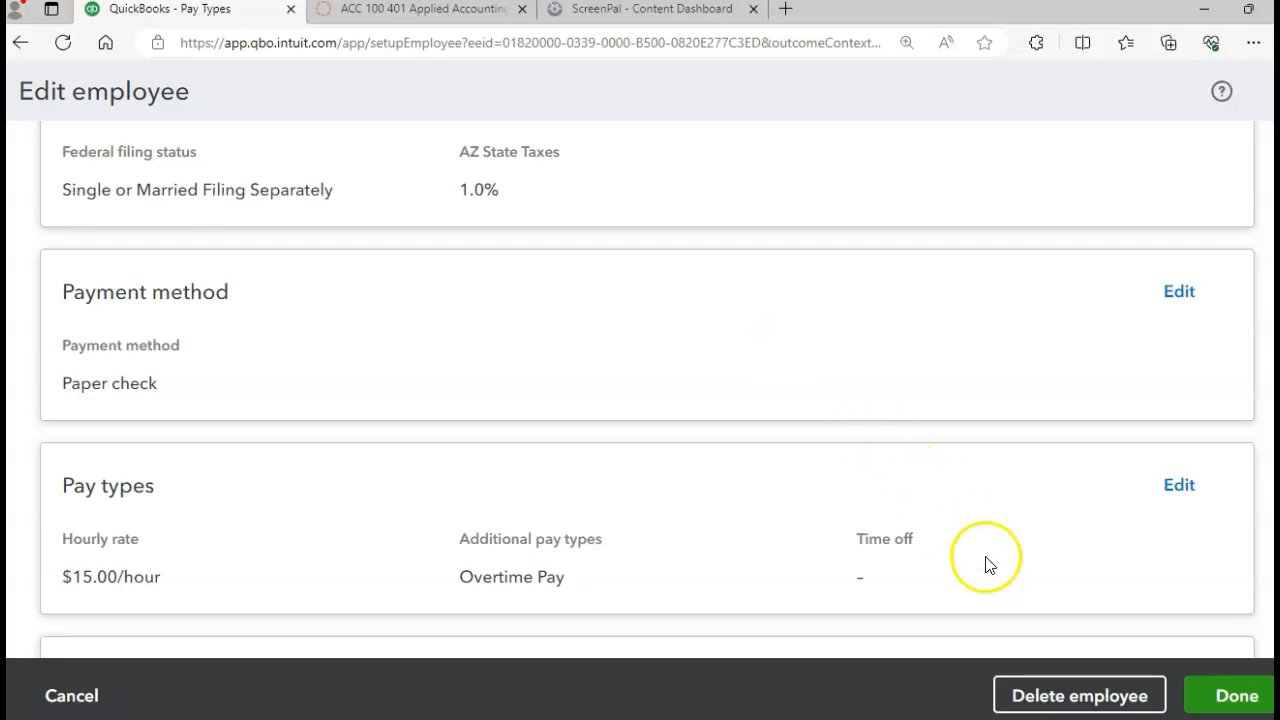
left_click(1205, 695)
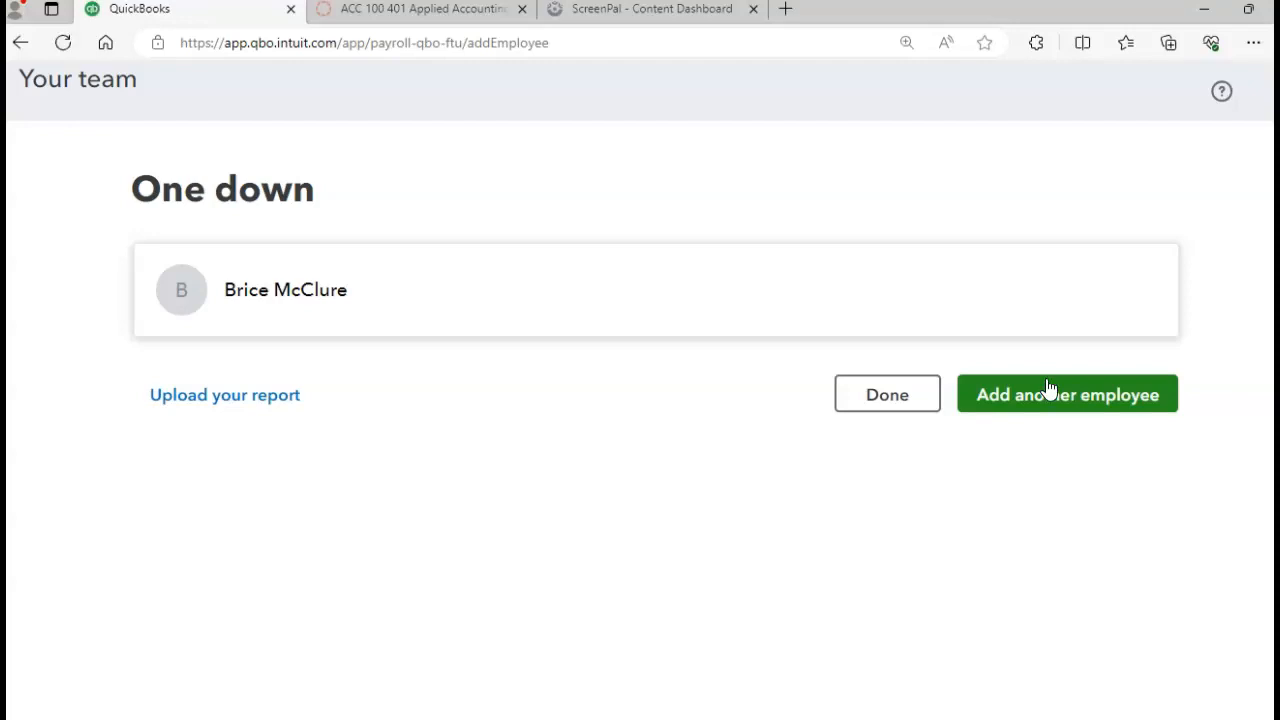
Step: Finish adding team members and choose Continue setup instead of paying now
left_click(882, 414)
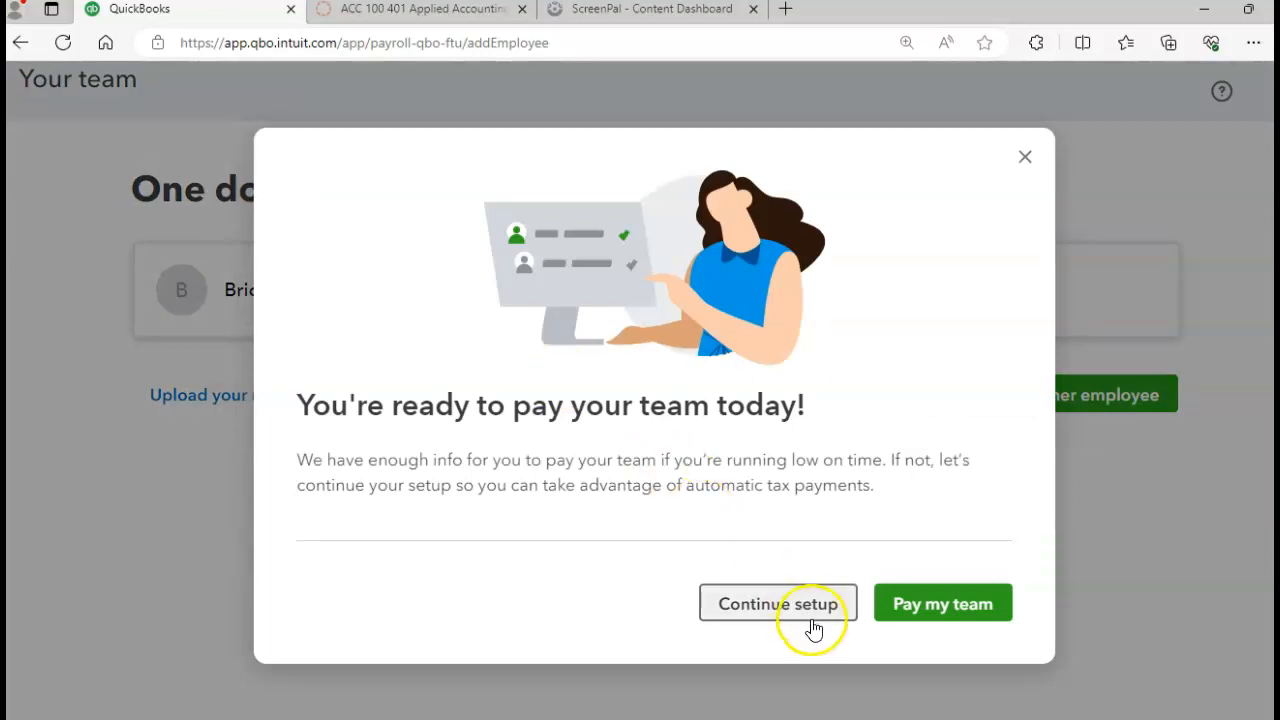
left_click(768, 605)
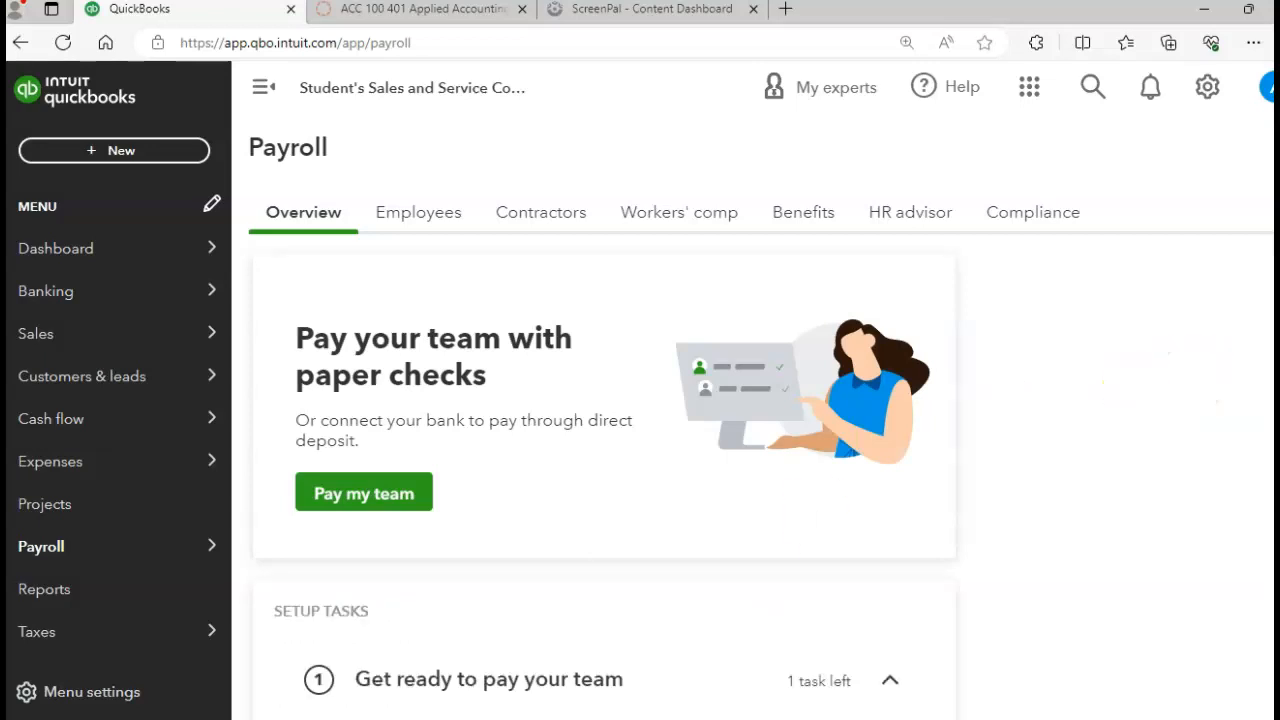
Step: Dismiss the payroll setup rating survey
scroll(600, 480, "down", 3)
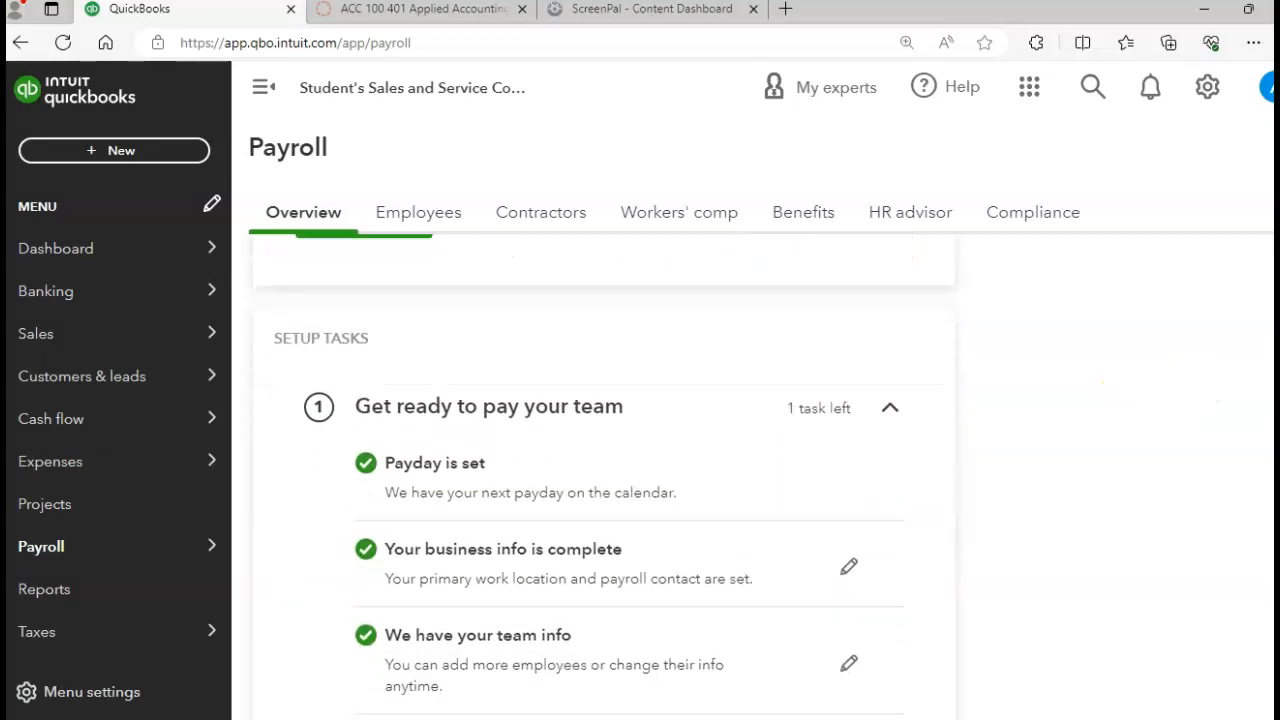
scroll(600, 480, "down", 2)
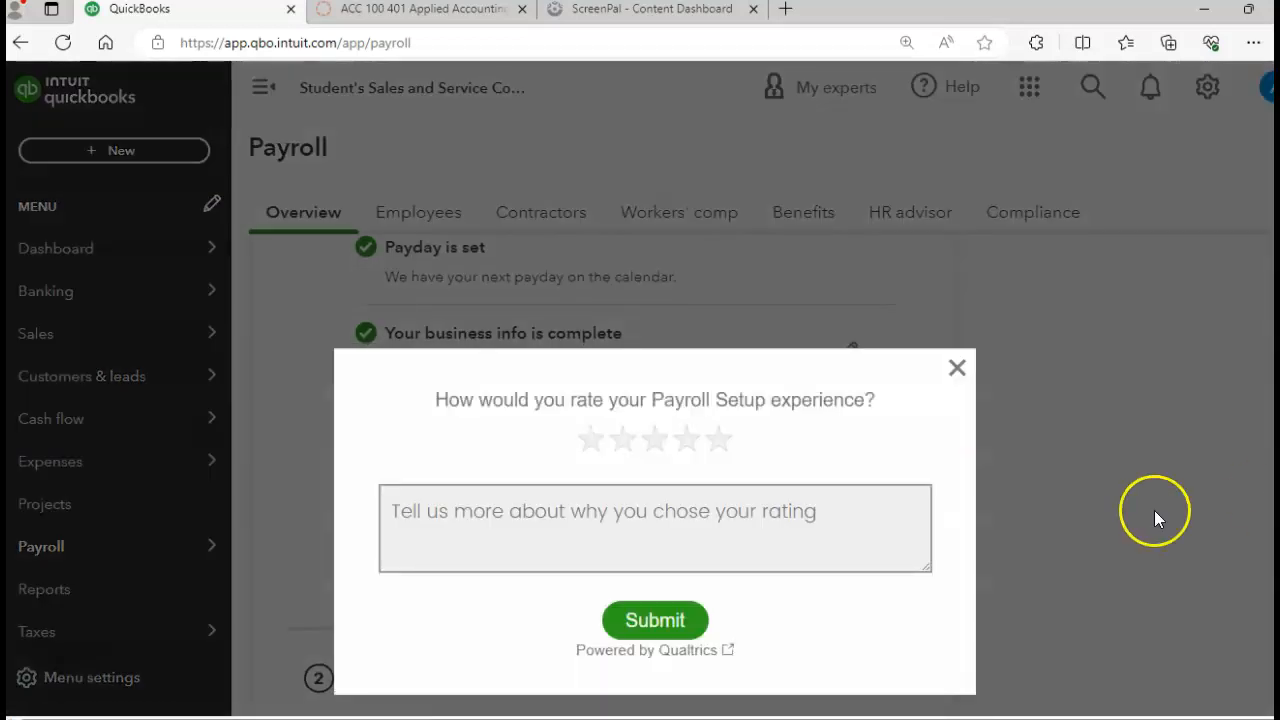
left_click(957, 368)
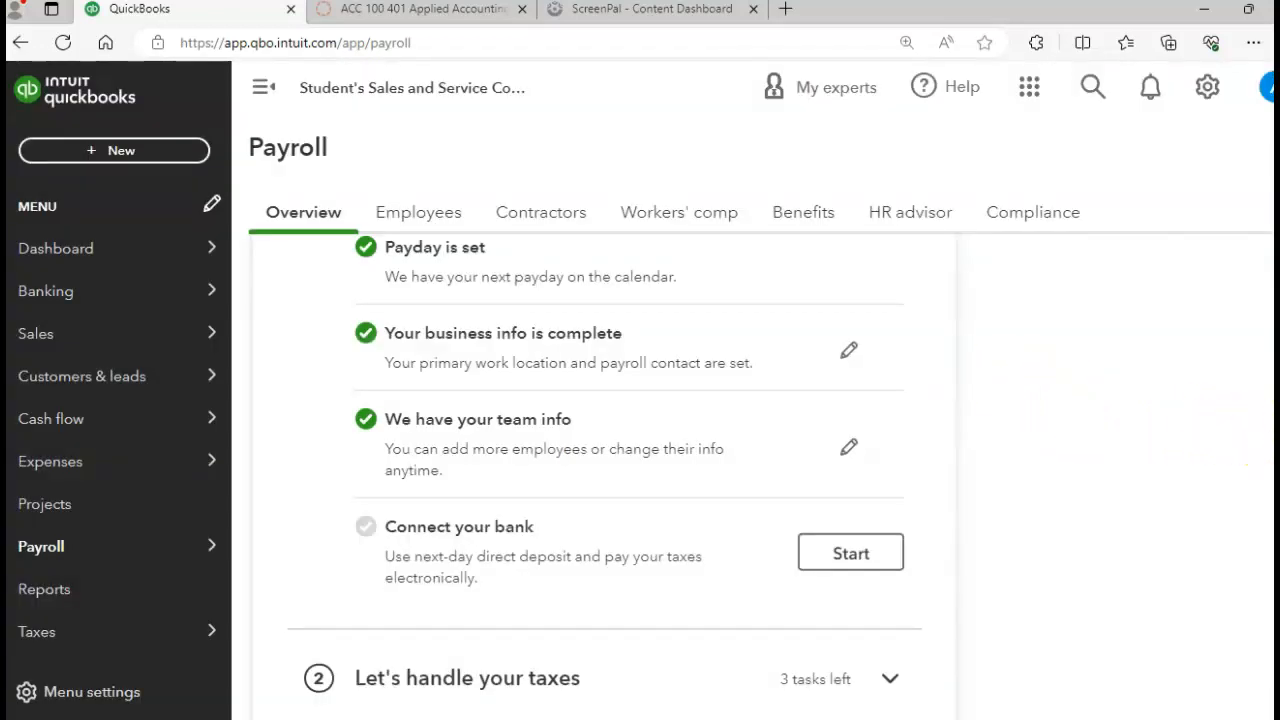
Step: Expand the 'Let's handle your taxes' and 'Take care of your team' task groups
scroll(604, 477, "up", 1)
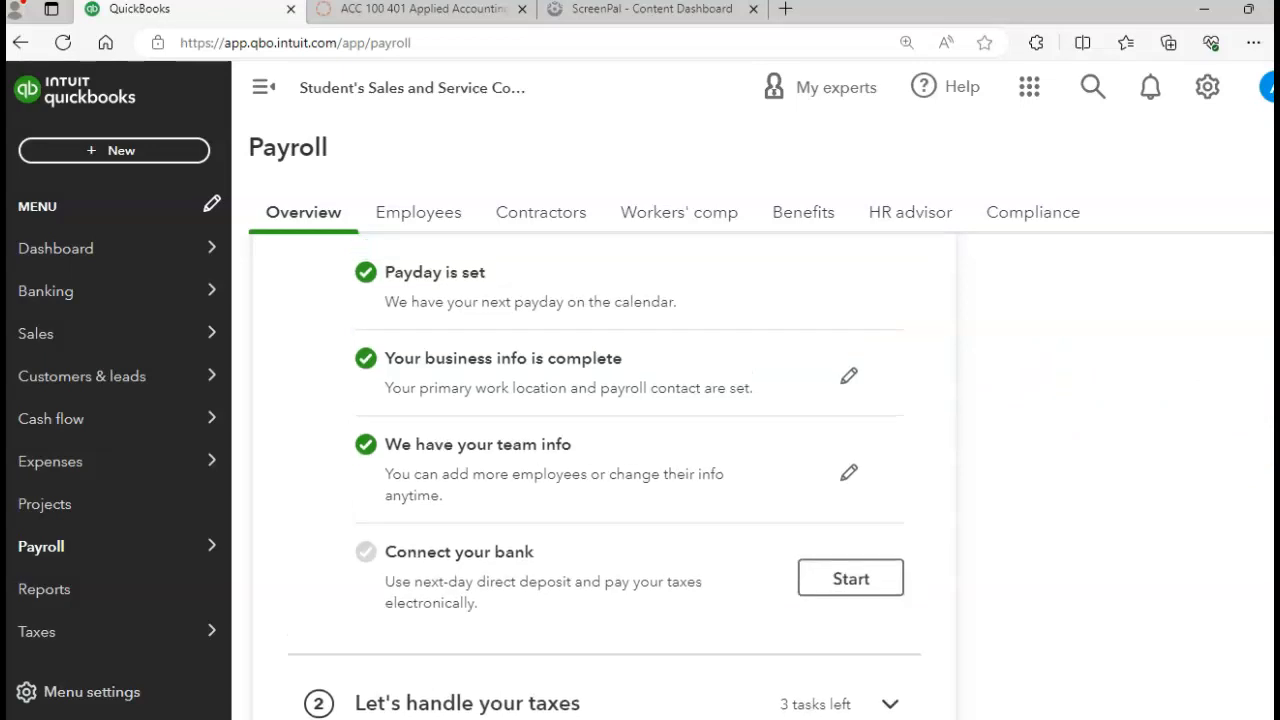
scroll(604, 477, "down", 1)
scroll(604, 477, "down", 3)
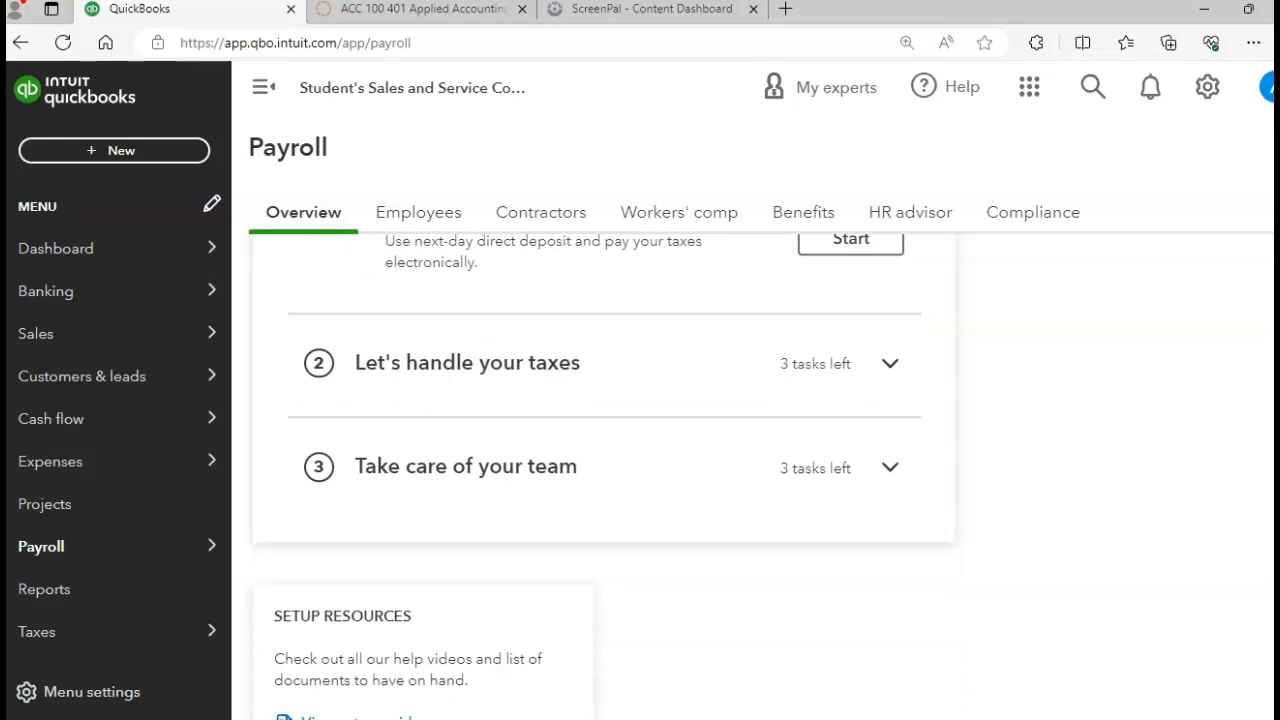
scroll(604, 477, "down", 2)
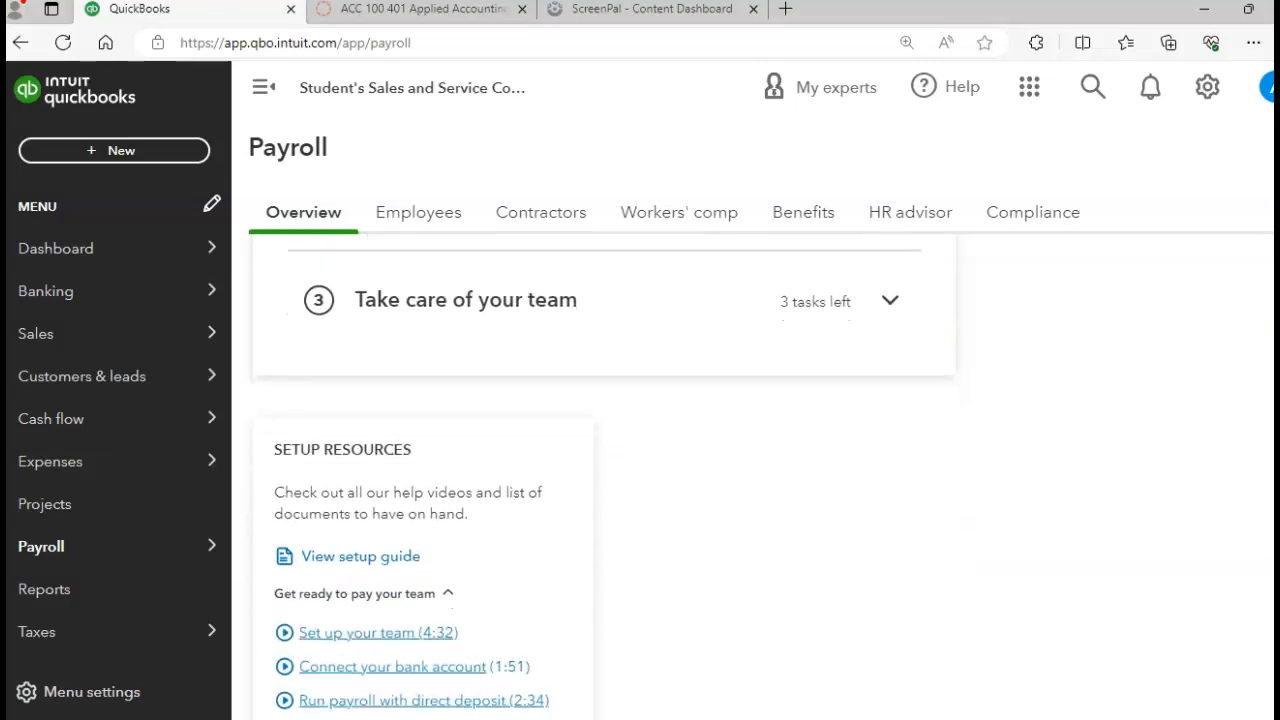
scroll(604, 477, "up", 3)
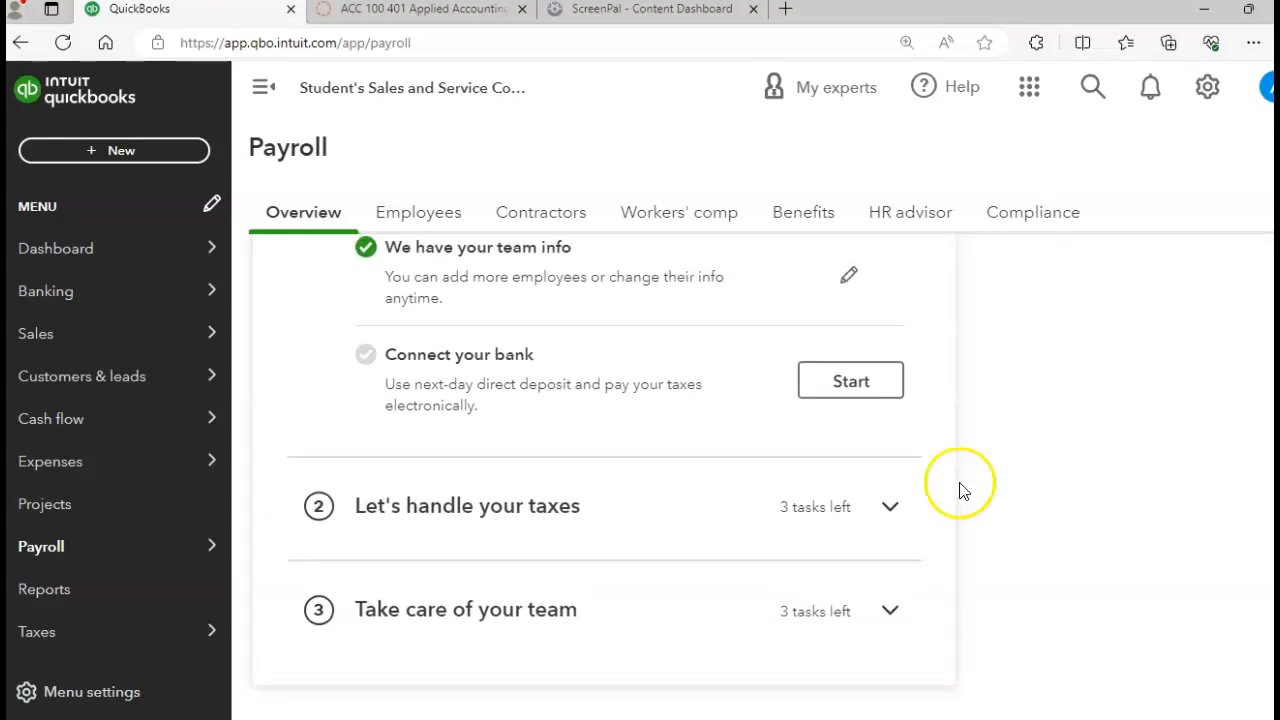
left_click(474, 509)
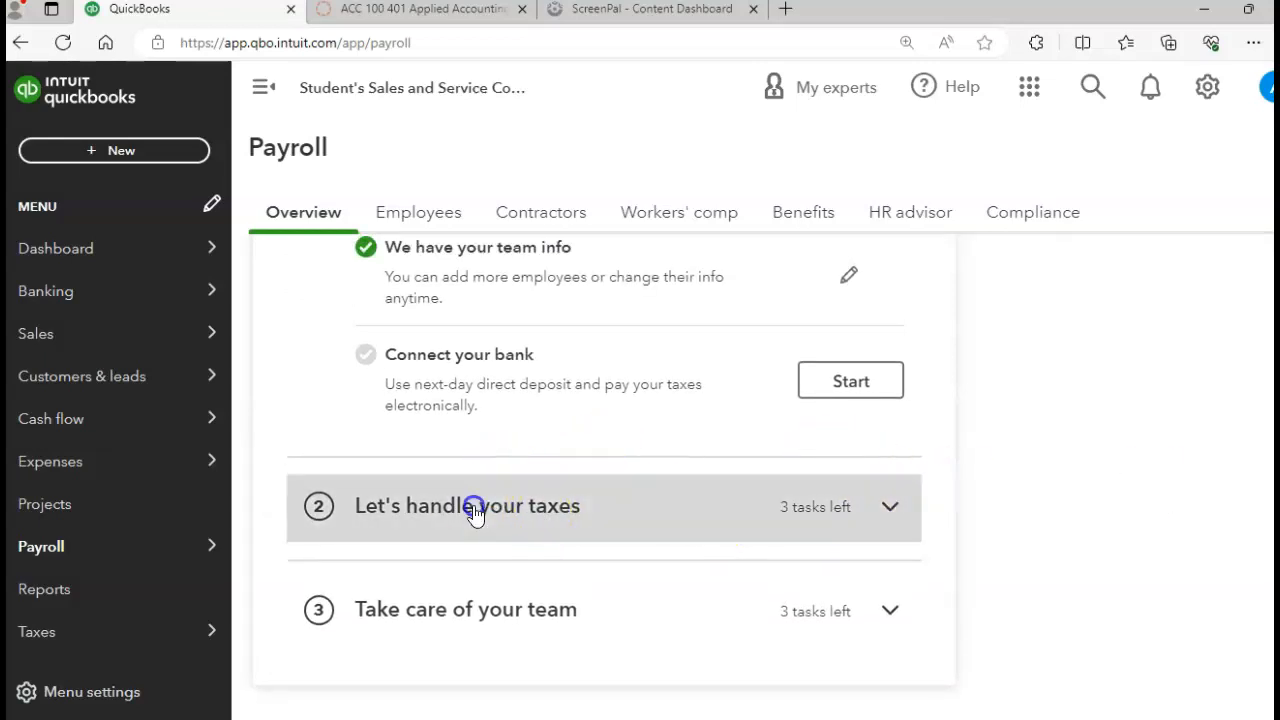
scroll(474, 510, "down", 2)
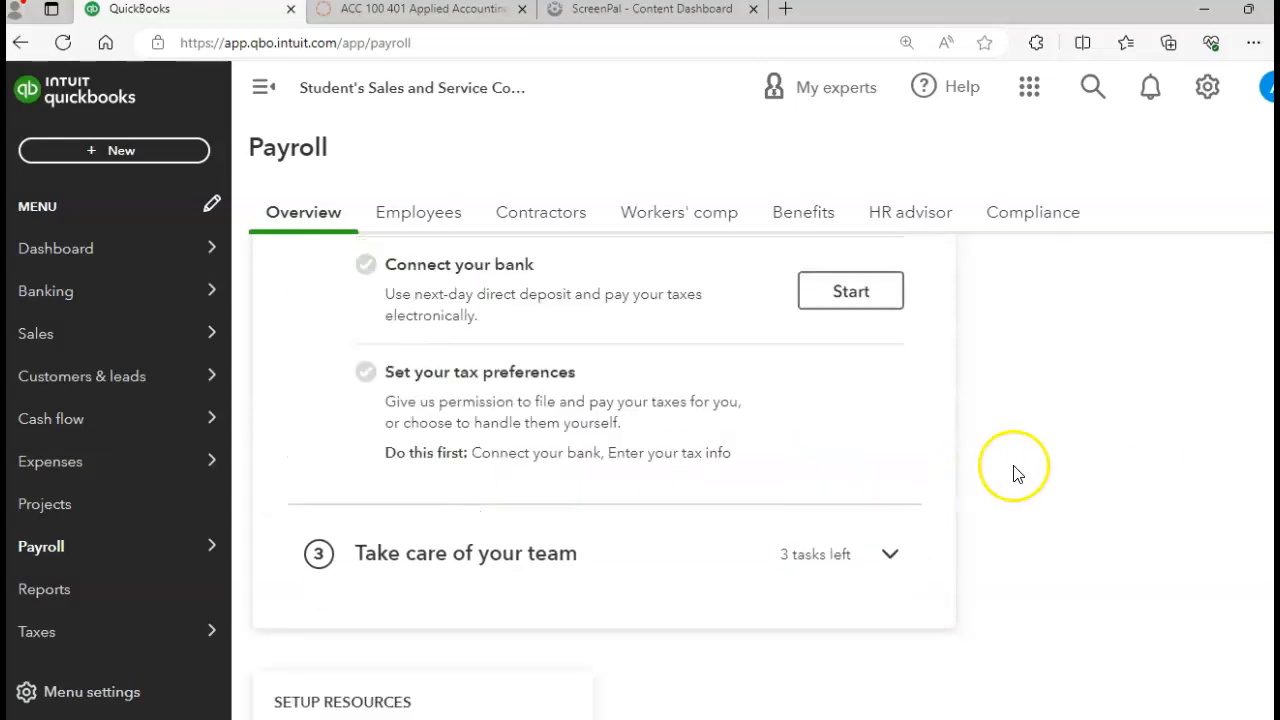
left_click(822, 566)
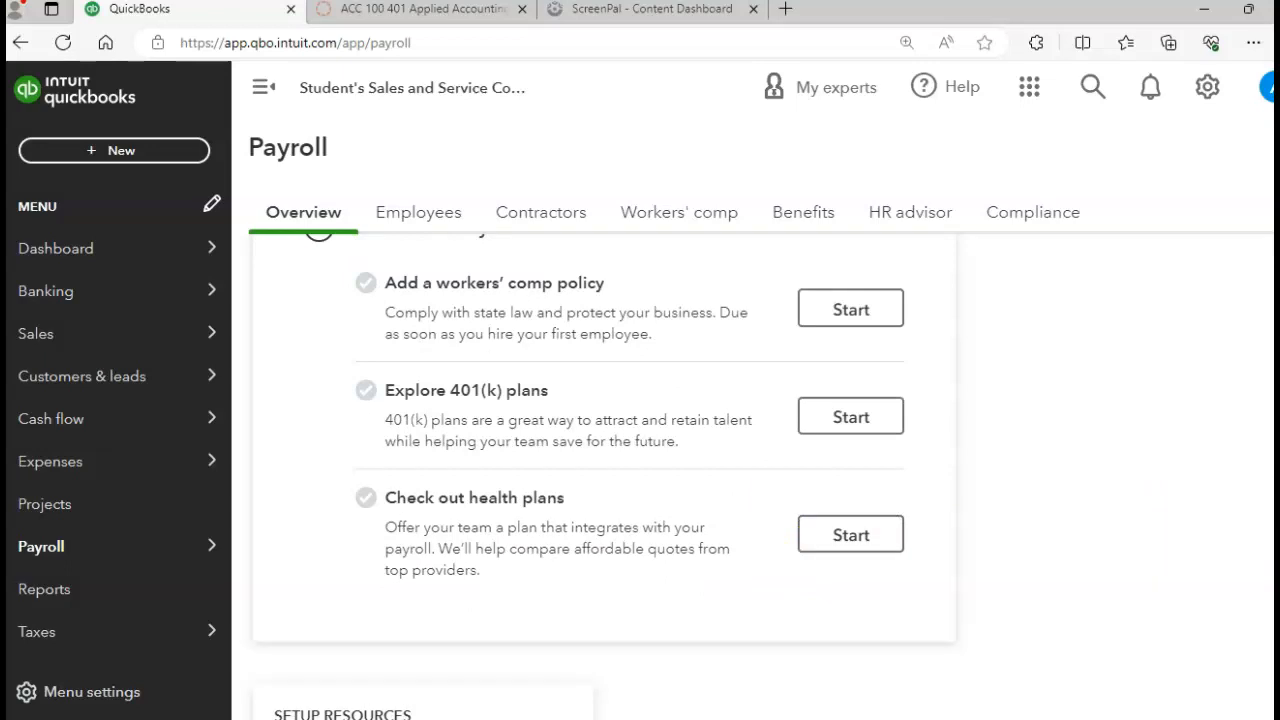
scroll(605, 477, "up", 2)
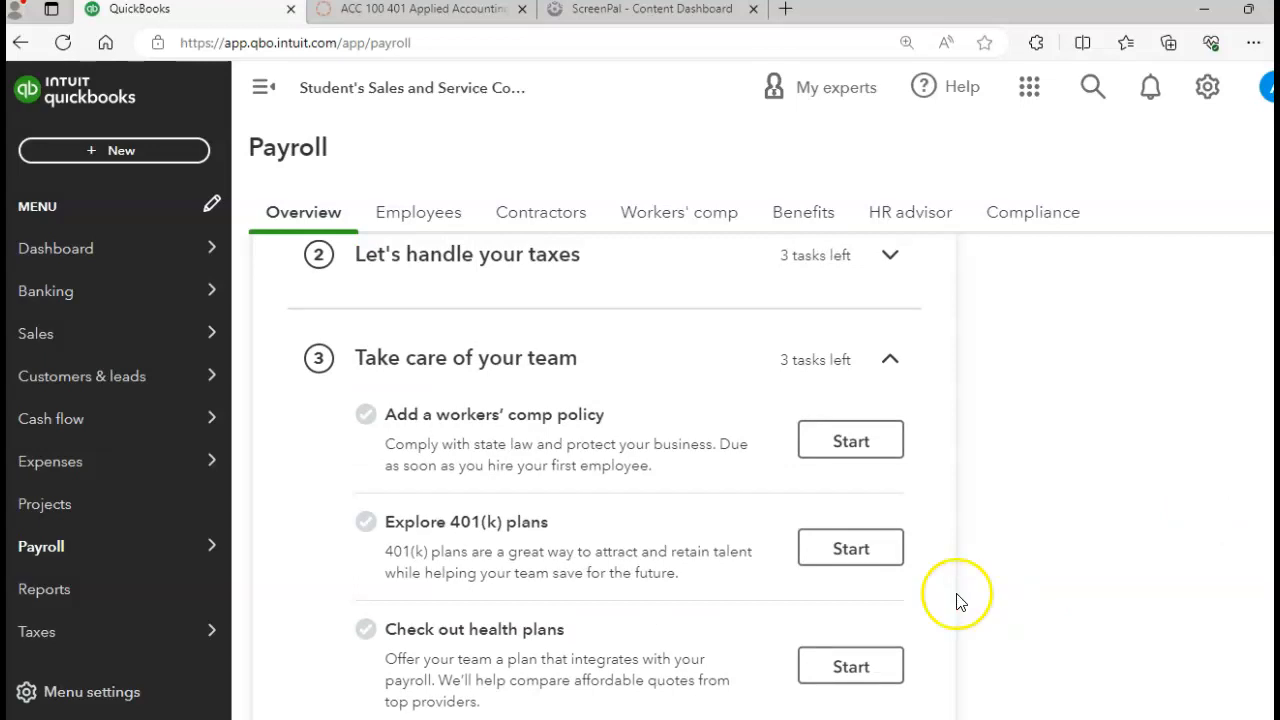
Step: Start the workers' comp policy task and mark the business as already covered
left_click(853, 450)
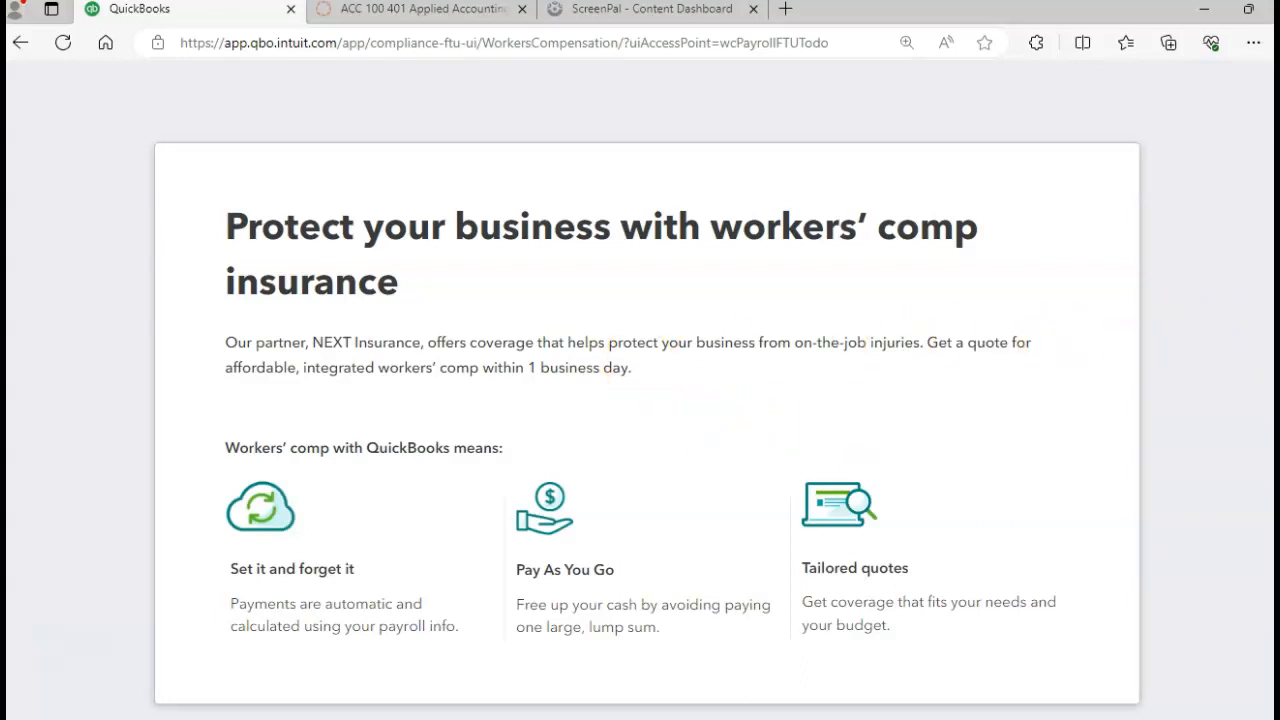
scroll(647, 420, "down", 2)
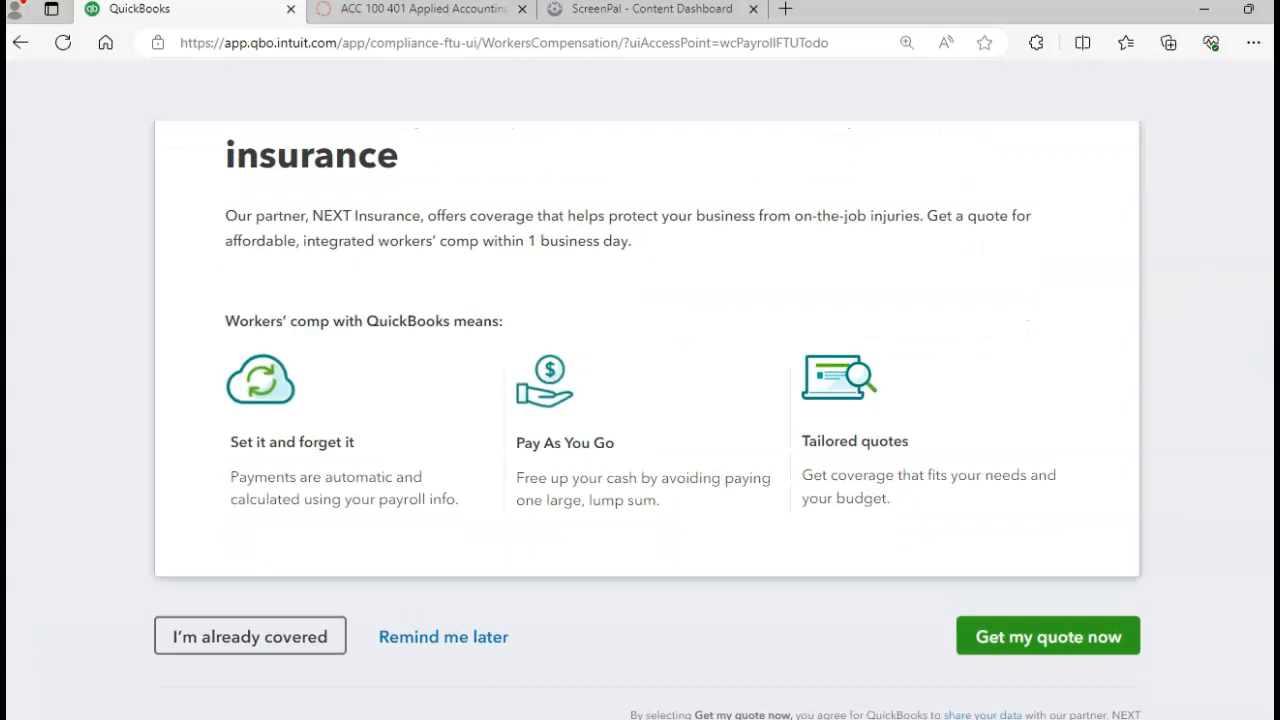
scroll(647, 420, "down", 1)
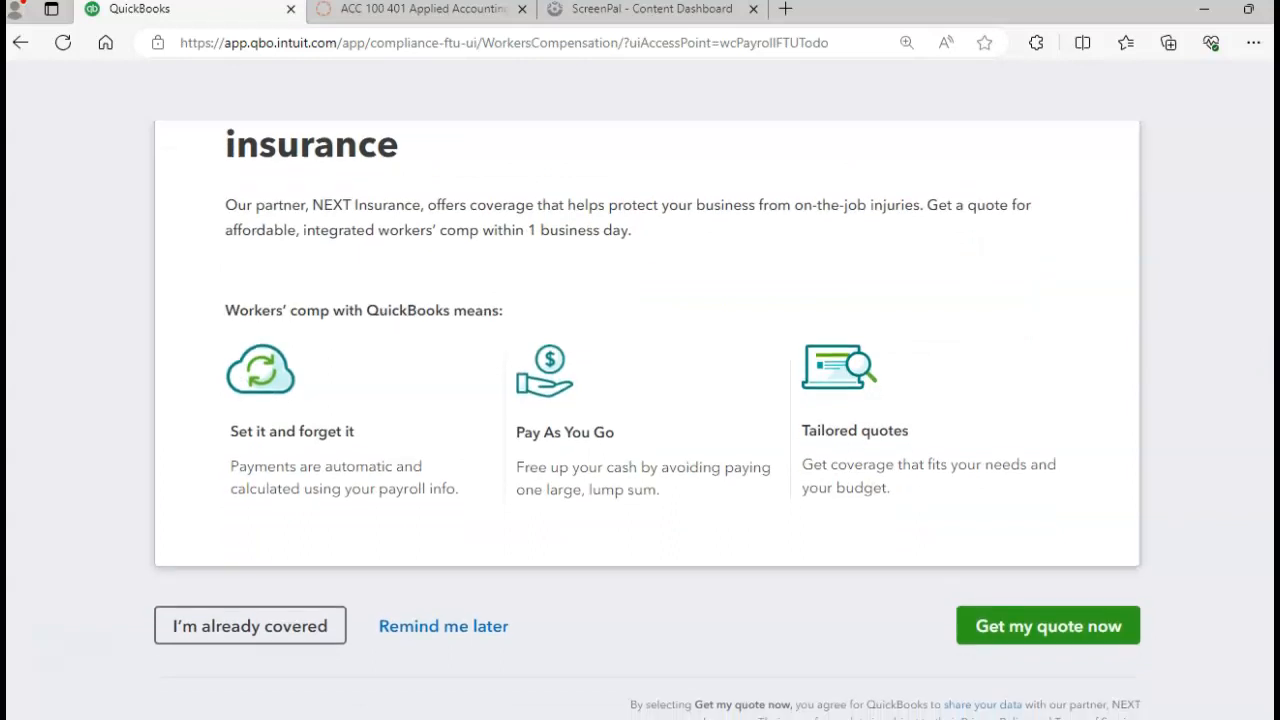
left_click(241, 630)
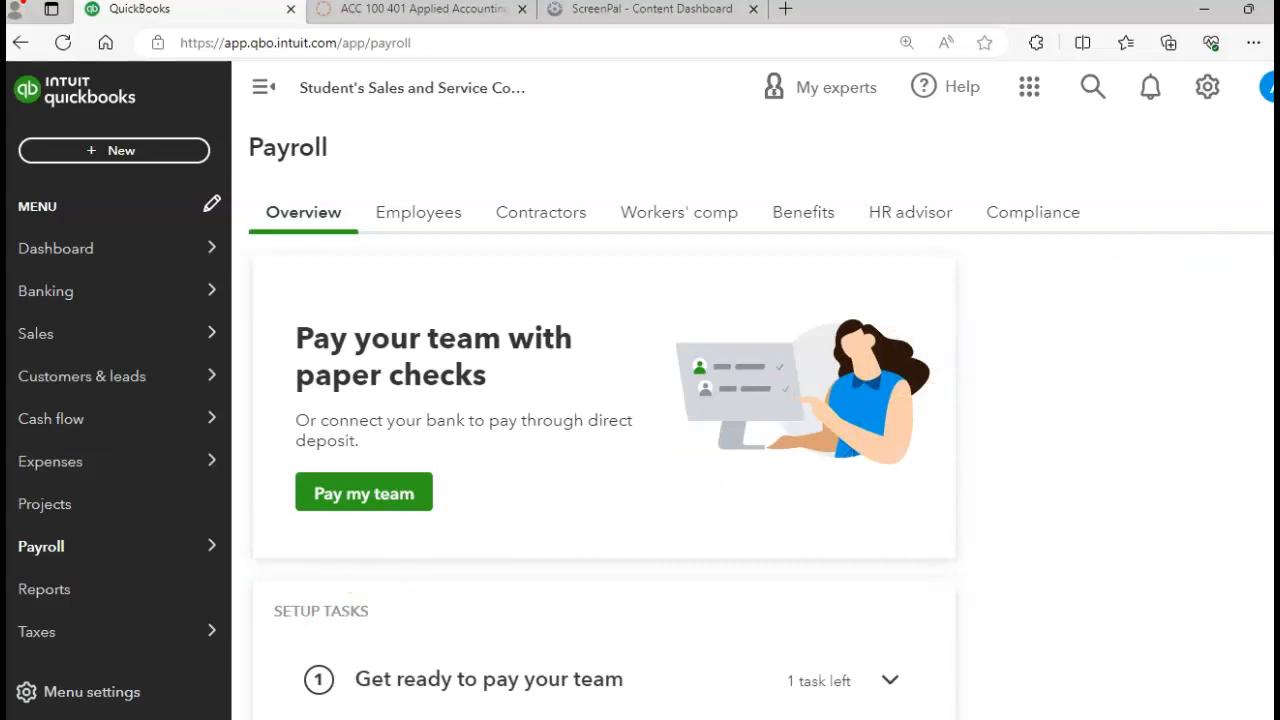
Step: Expand the 'Get ready to pay your team' setup tasks
scroll(605, 489, "down", 3)
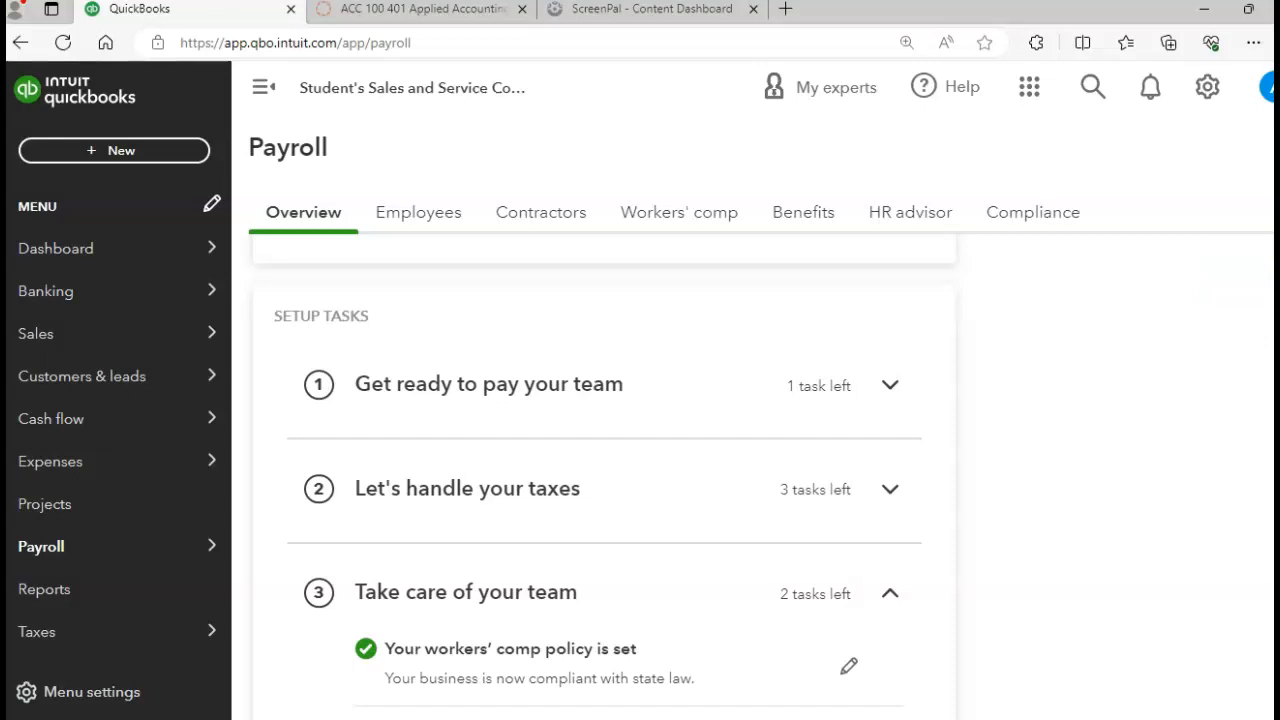
scroll(604, 490, "down", 3)
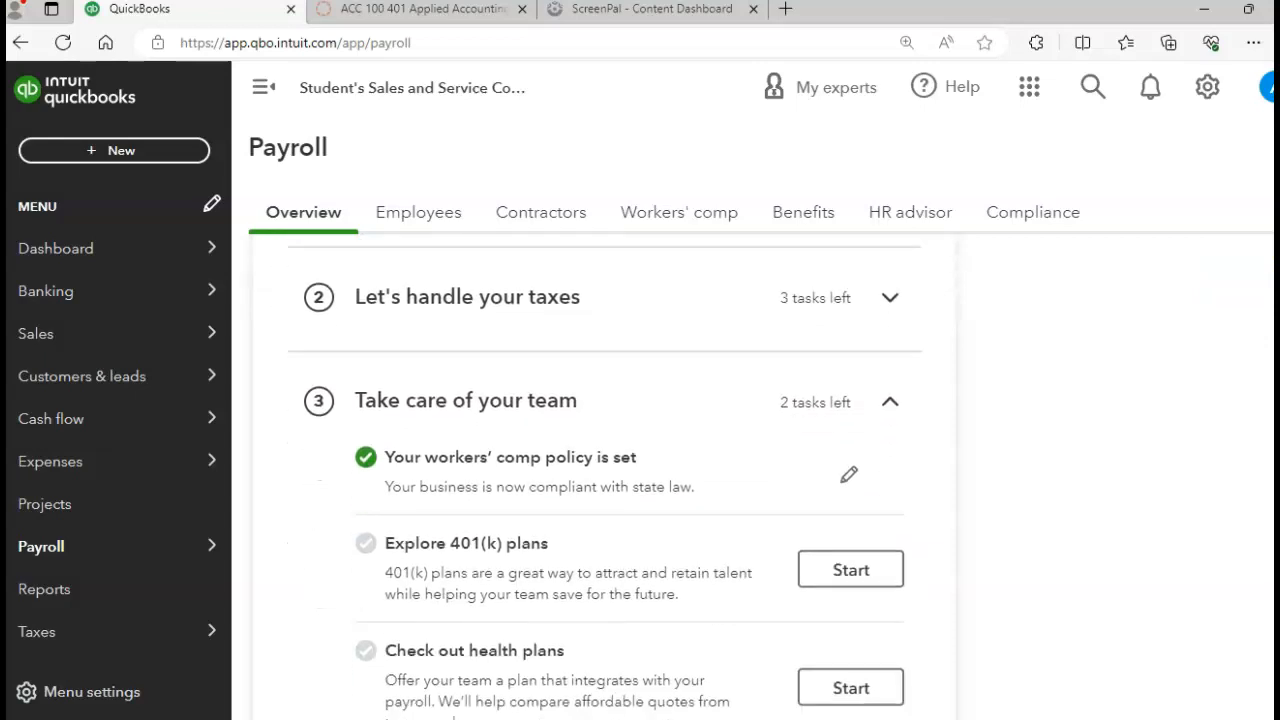
scroll(604, 477, "up", 2)
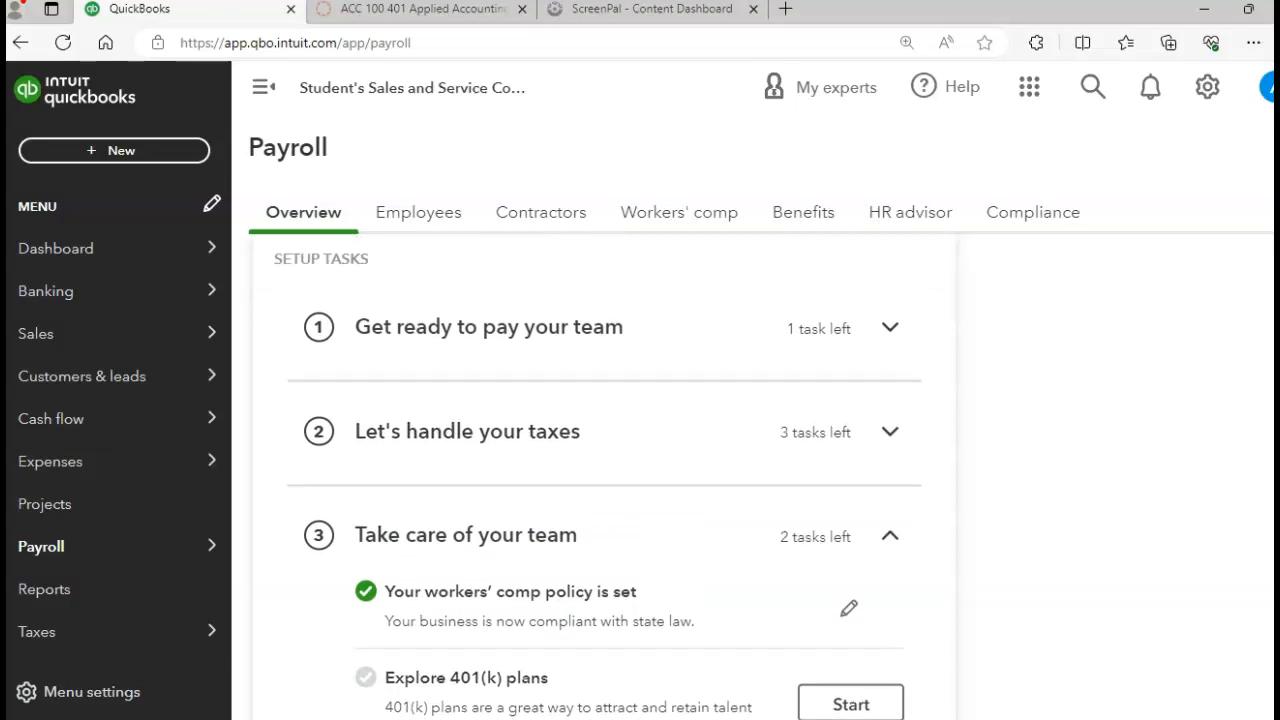
scroll(604, 480, "down", 6)
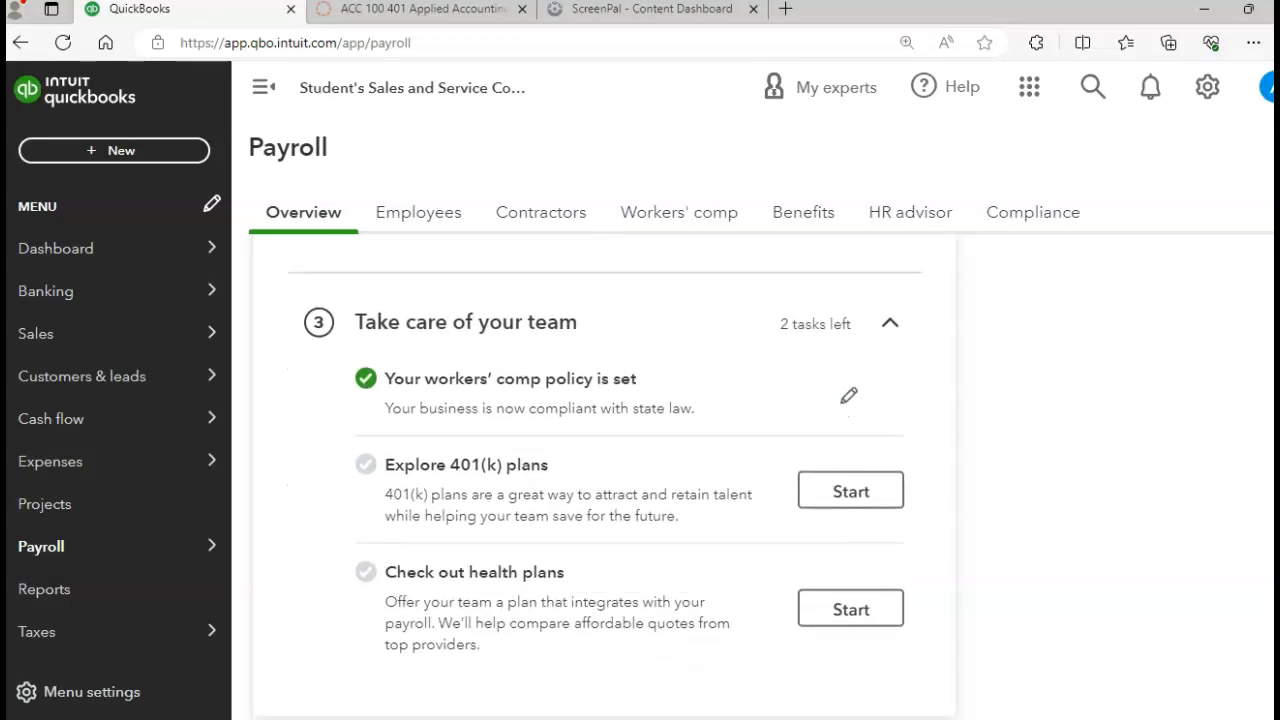
scroll(1260, 414, "up", 8)
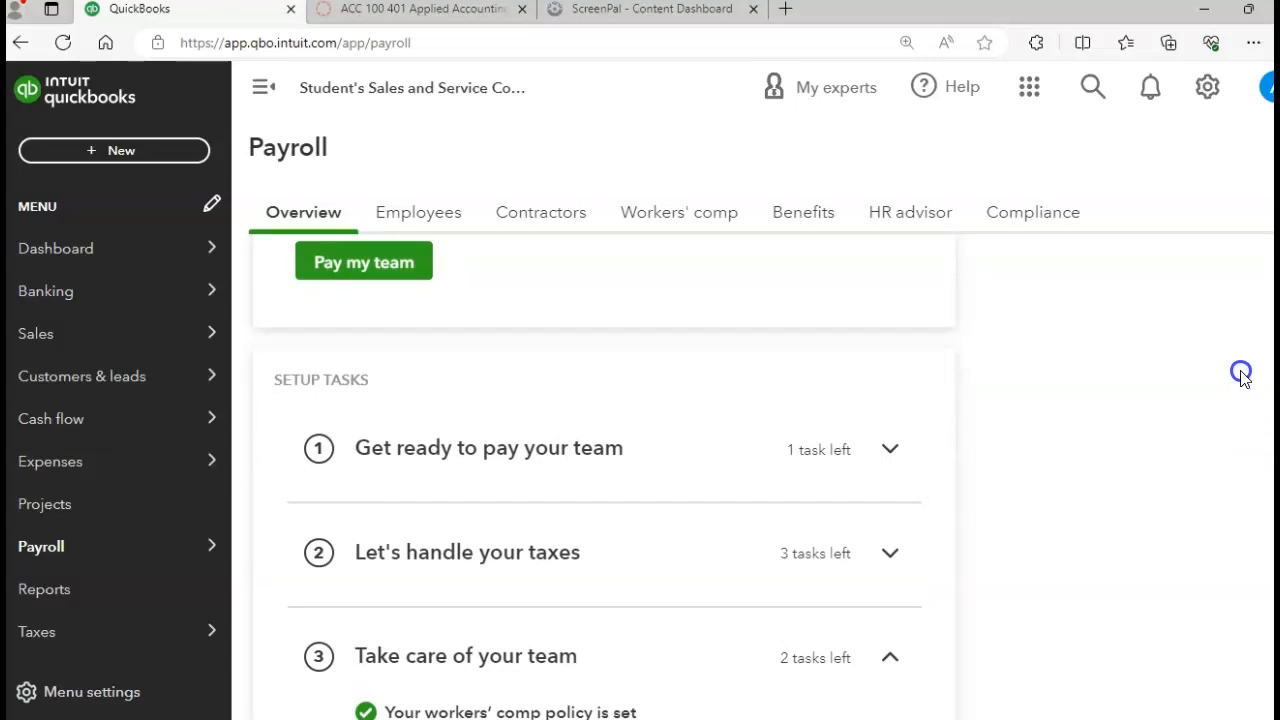
scroll(1232, 350, "up", 2)
scroll(1229, 337, "down", 2)
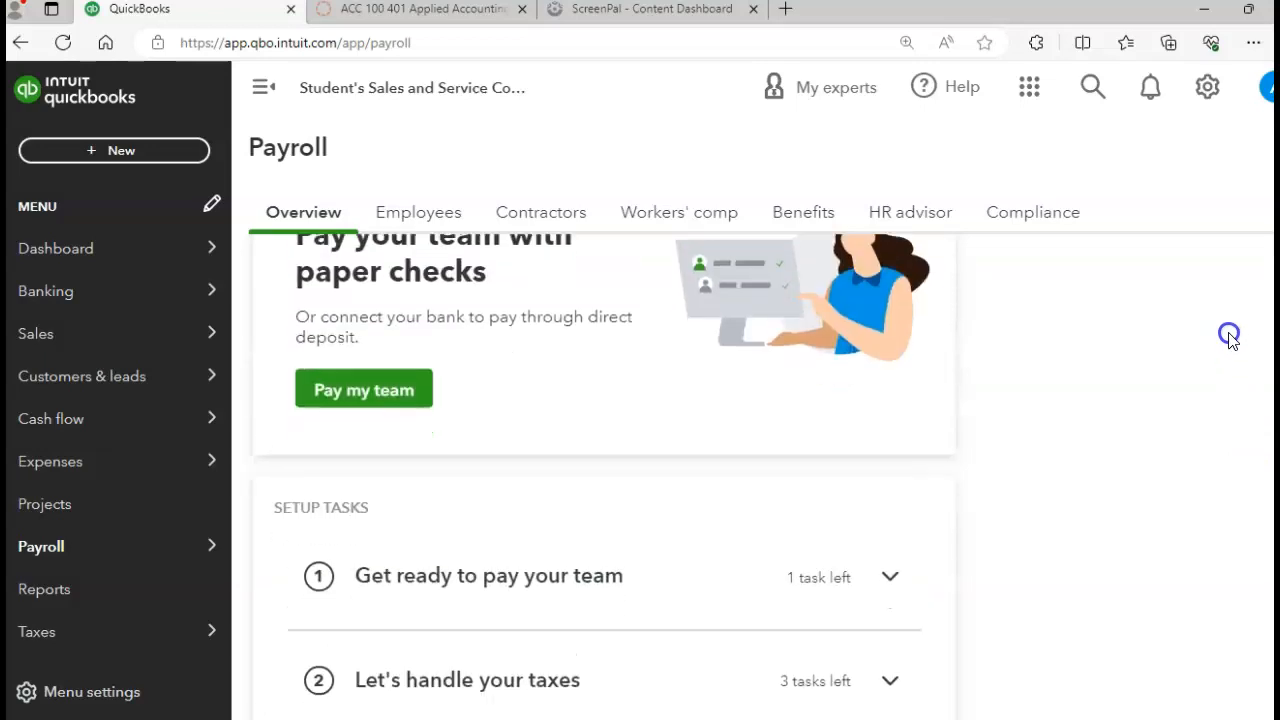
left_click(820, 456)
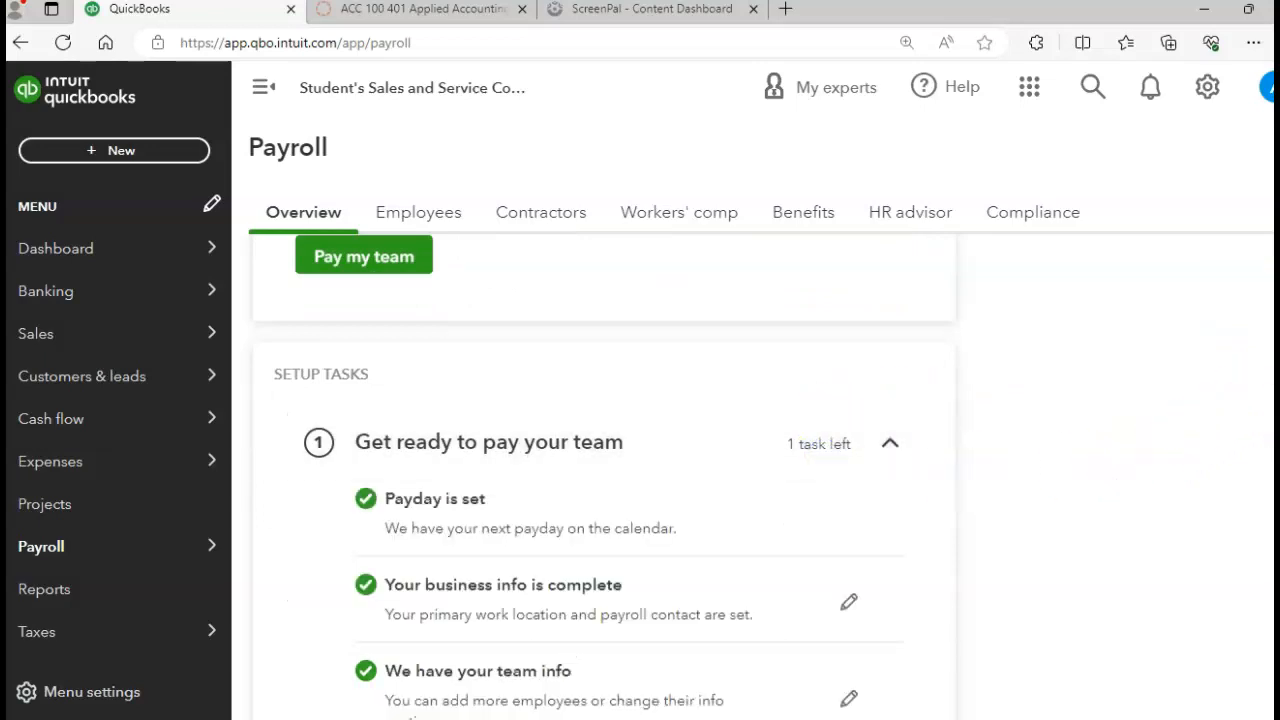
Step: Expand the 'Let's handle your taxes' setup tasks
scroll(760, 470, "down", 2)
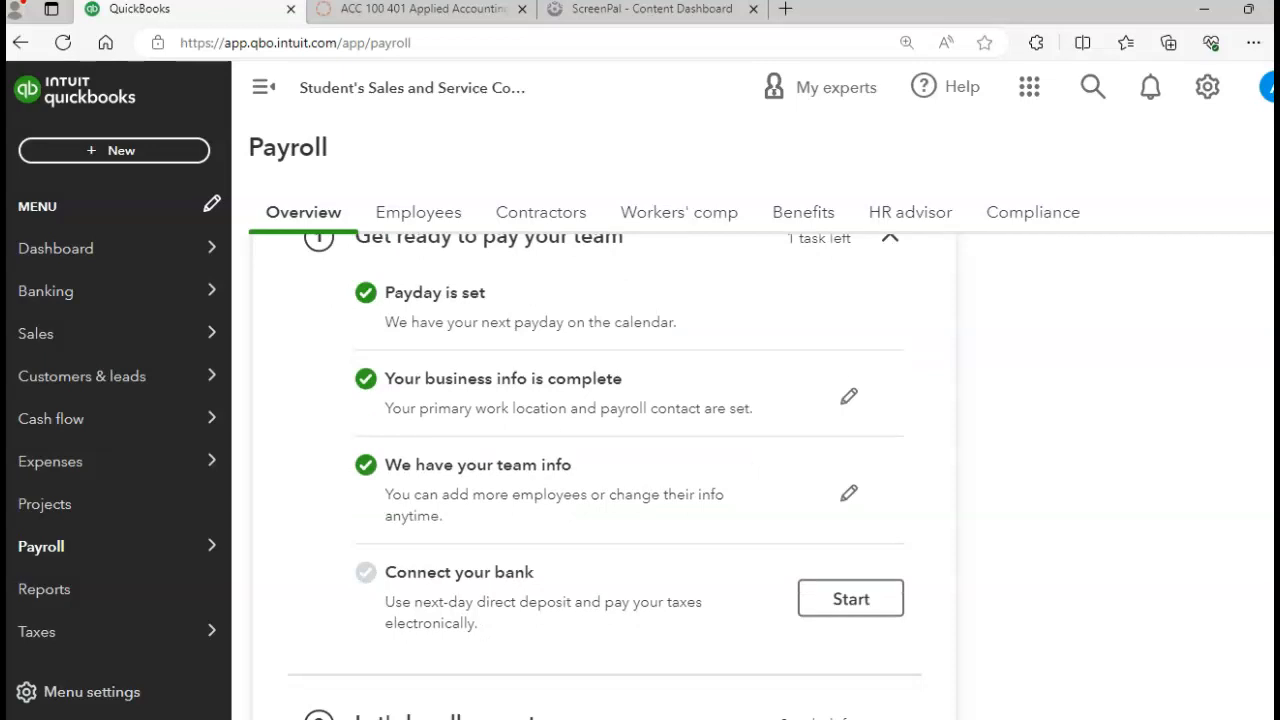
scroll(605, 470, "down", 3)
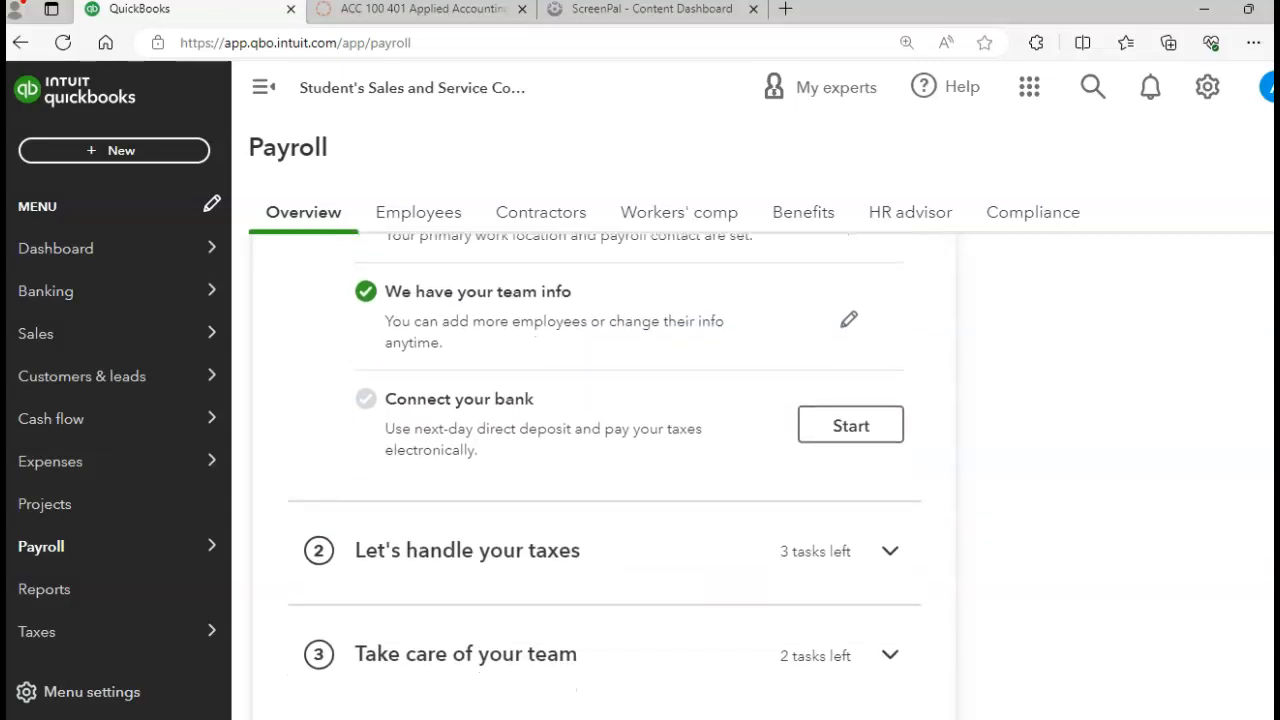
scroll(605, 470, "down", 1)
scroll(605, 470, "up", 1)
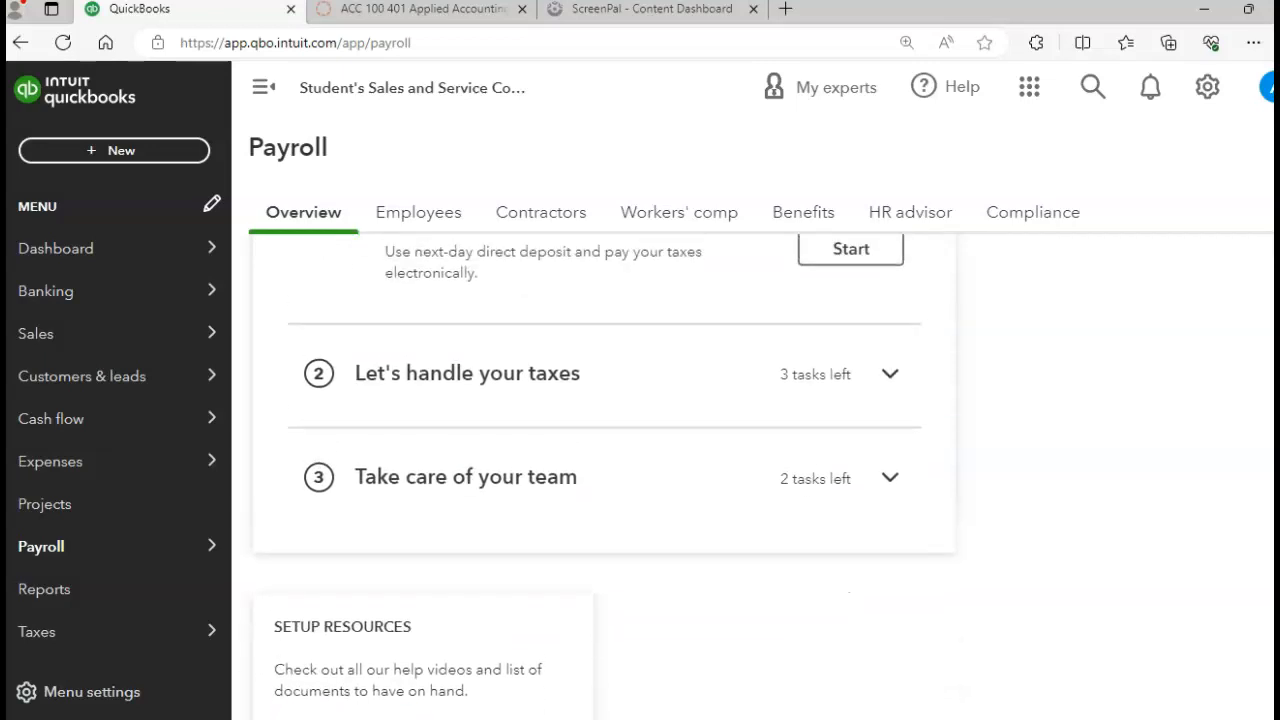
left_click(818, 376)
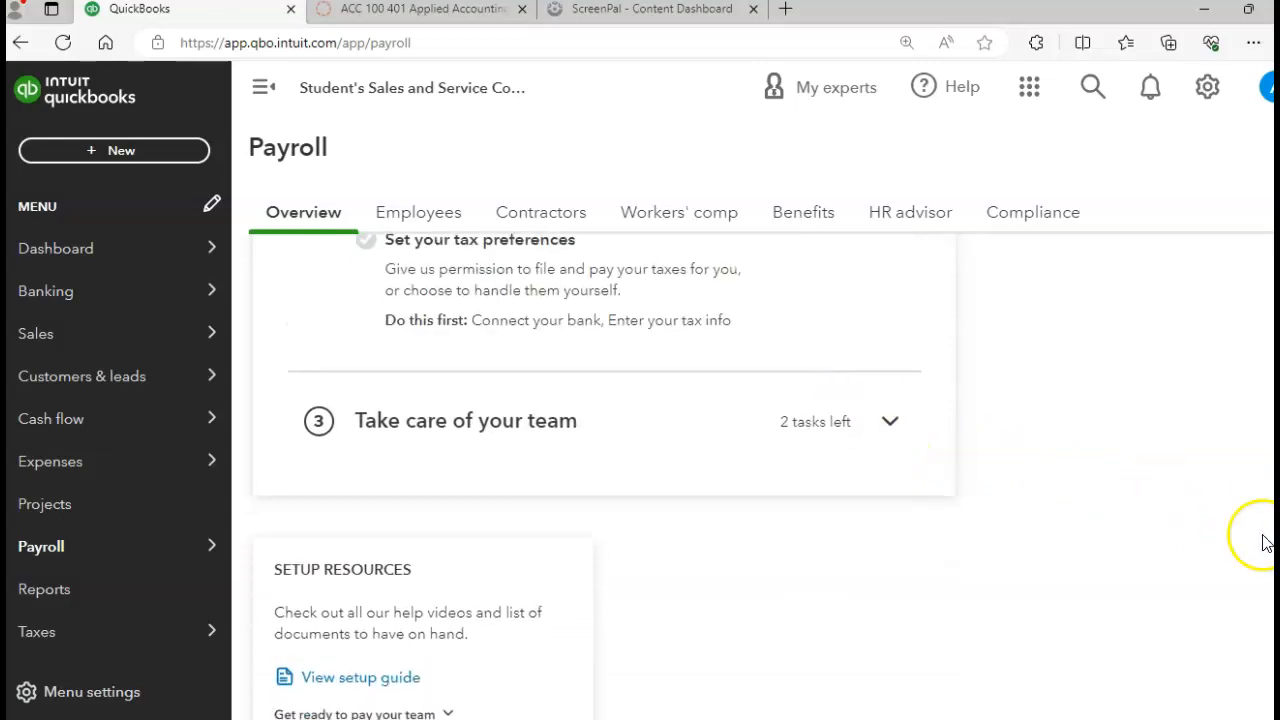
scroll(605, 480, "up", 3)
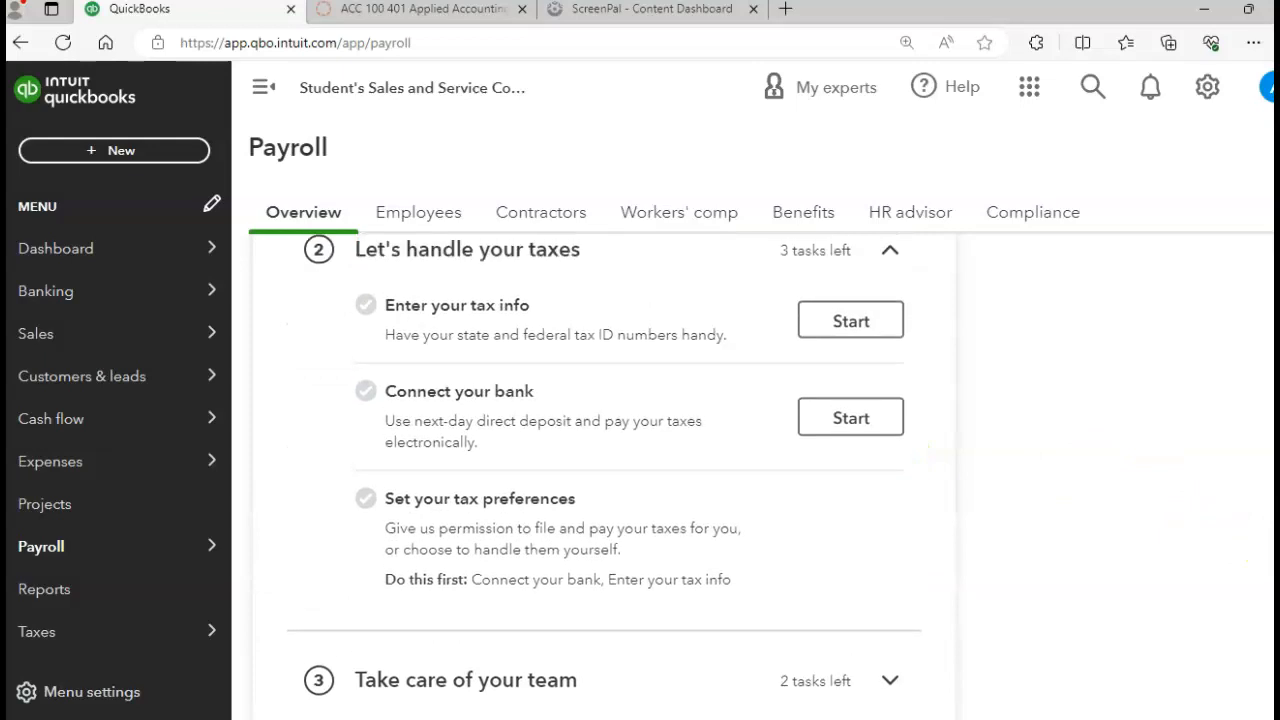
scroll(1268, 432, "up", 1)
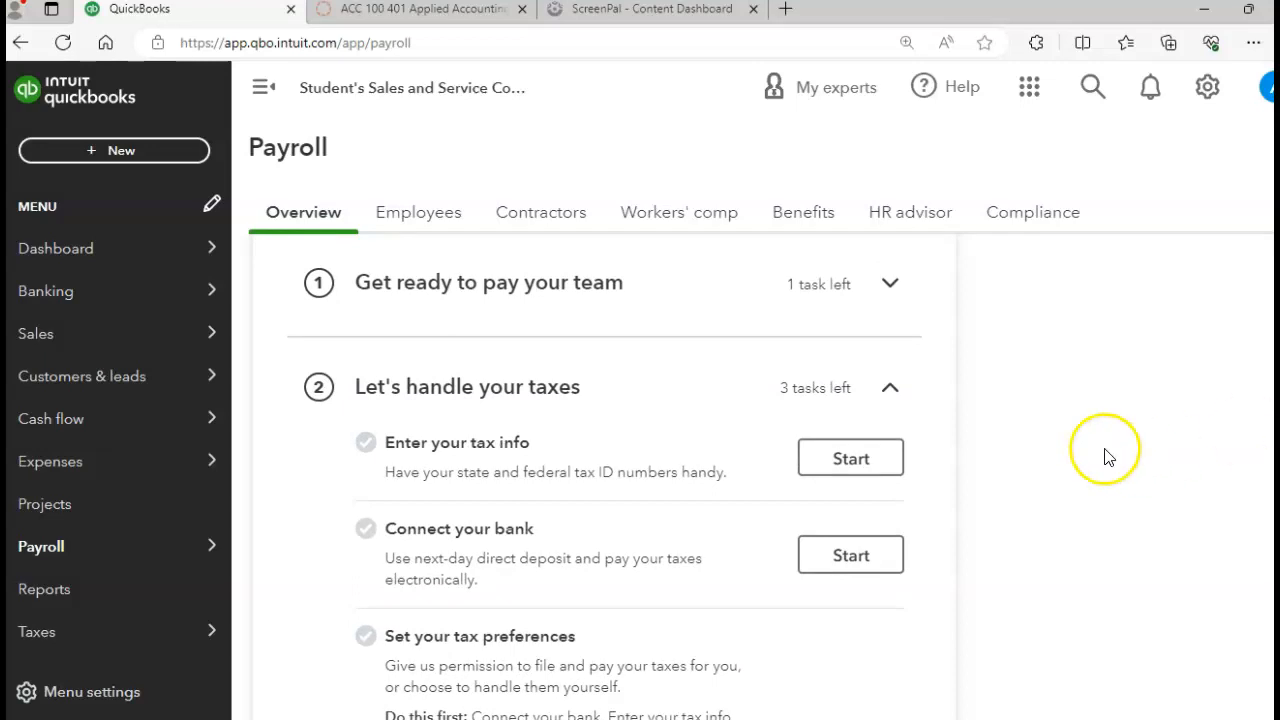
Step: Start 'Enter your tax info' and move past General business info to the Federal step
left_click(837, 466)
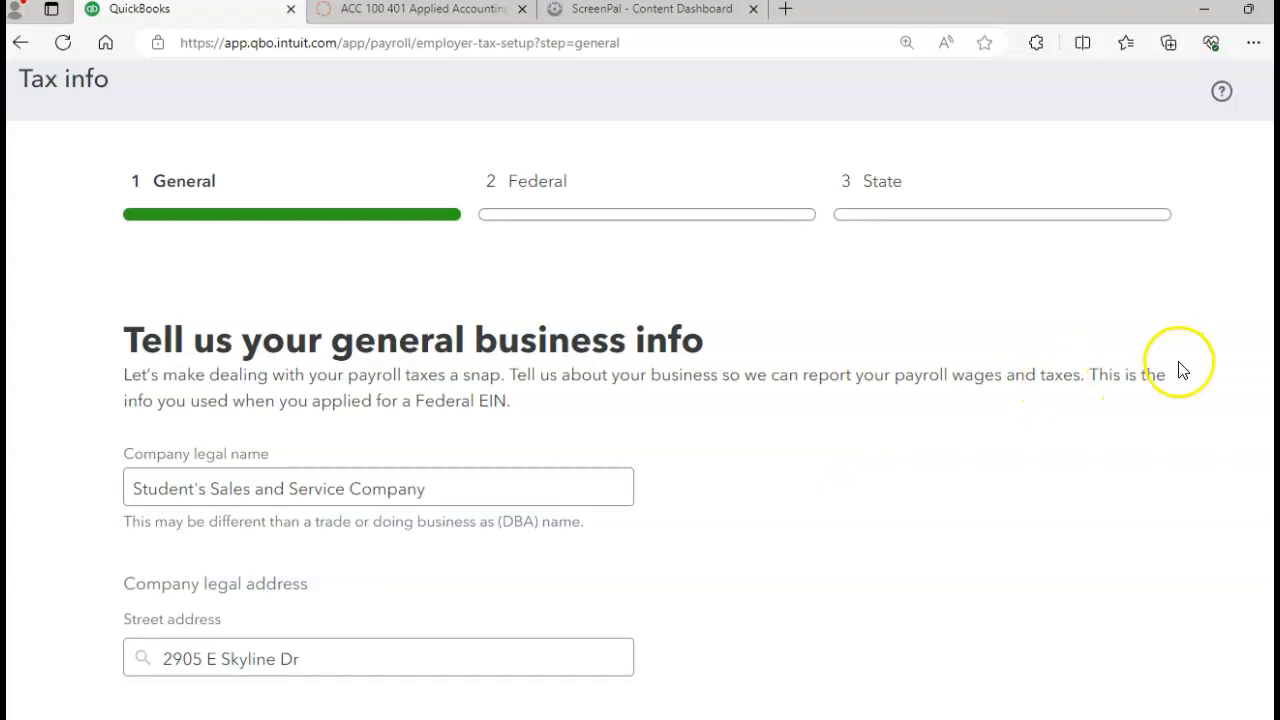
scroll(647, 425, "down", 2)
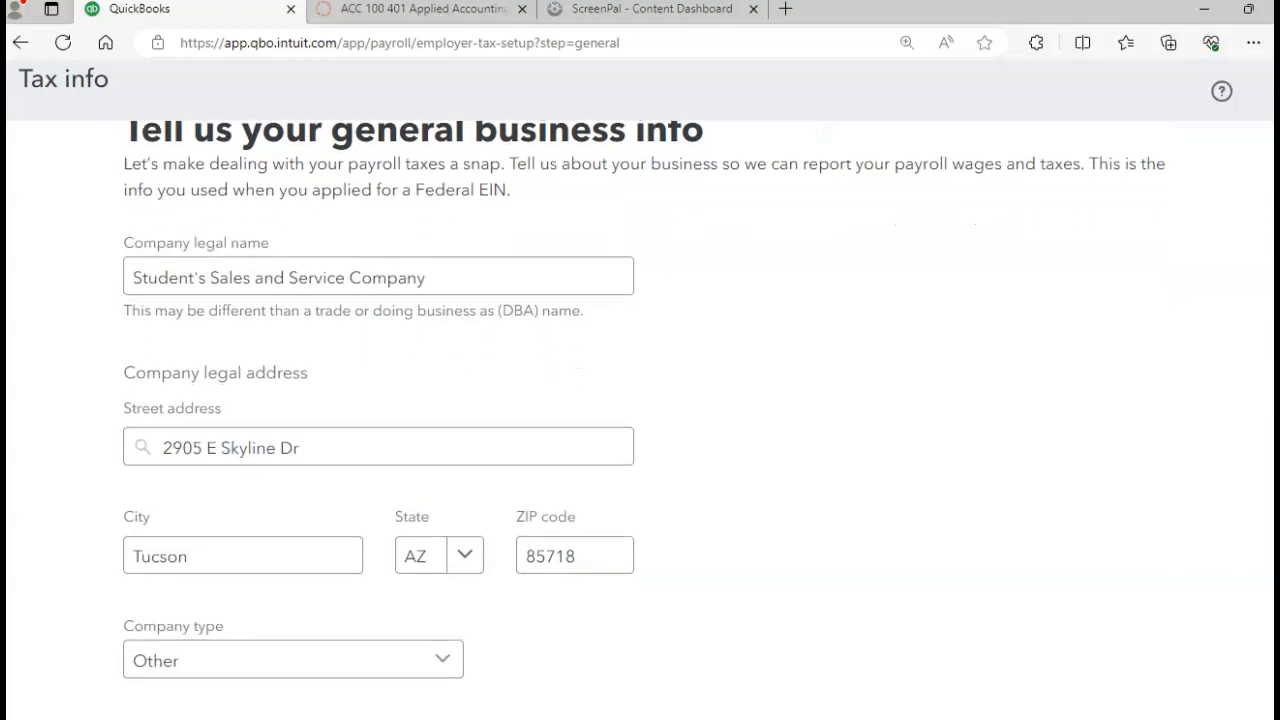
scroll(647, 420, "down", 1)
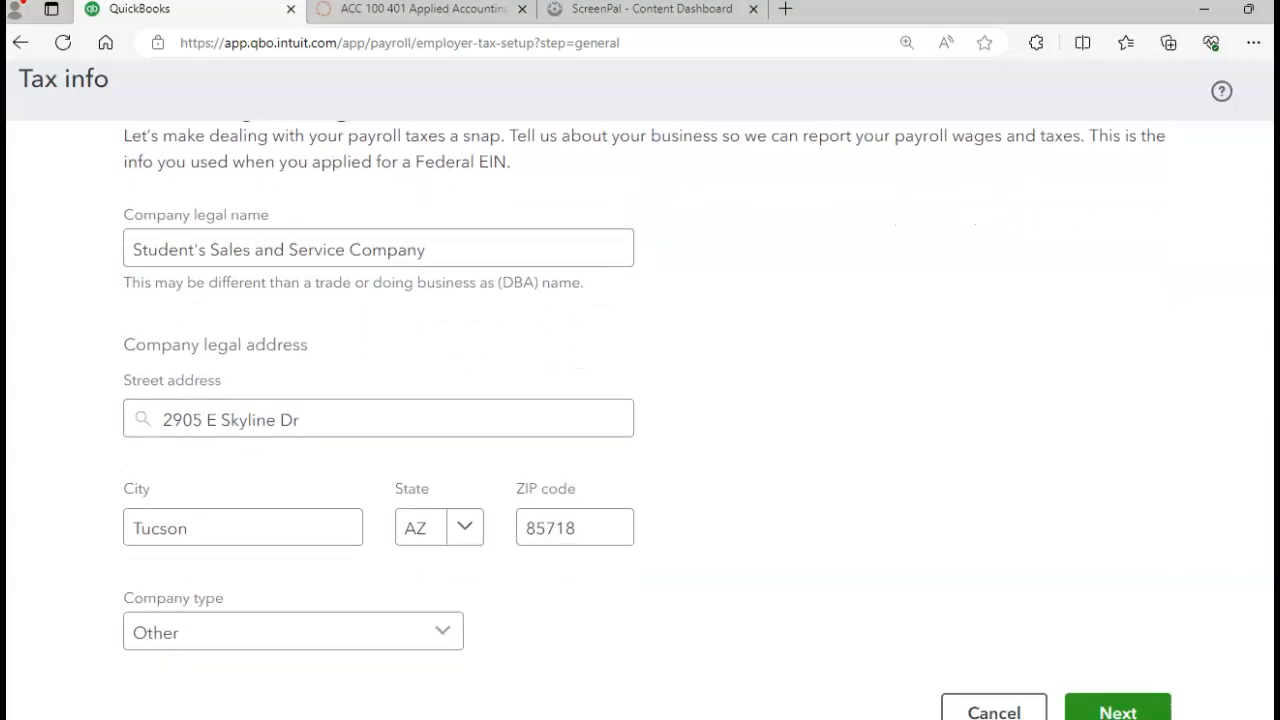
left_click(1120, 704)
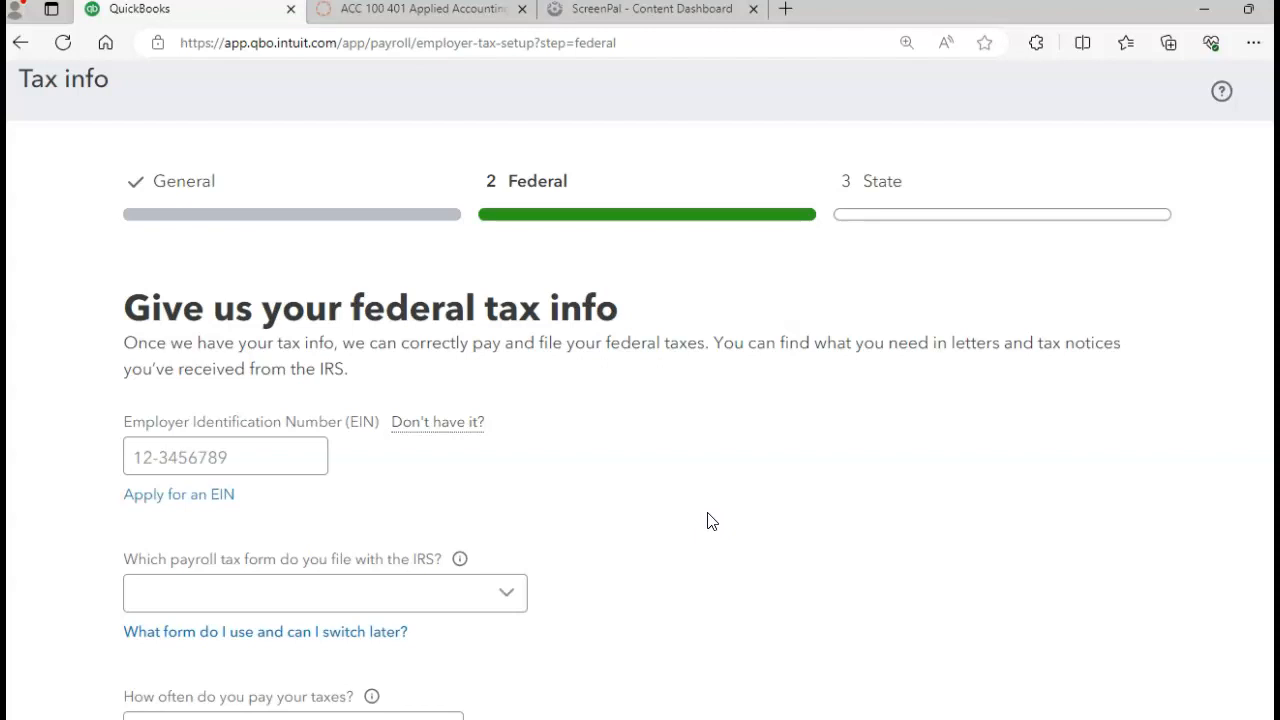
Step: Enter the employer identification number and choose Form 941 each quarter as the tax form
left_click(165, 459)
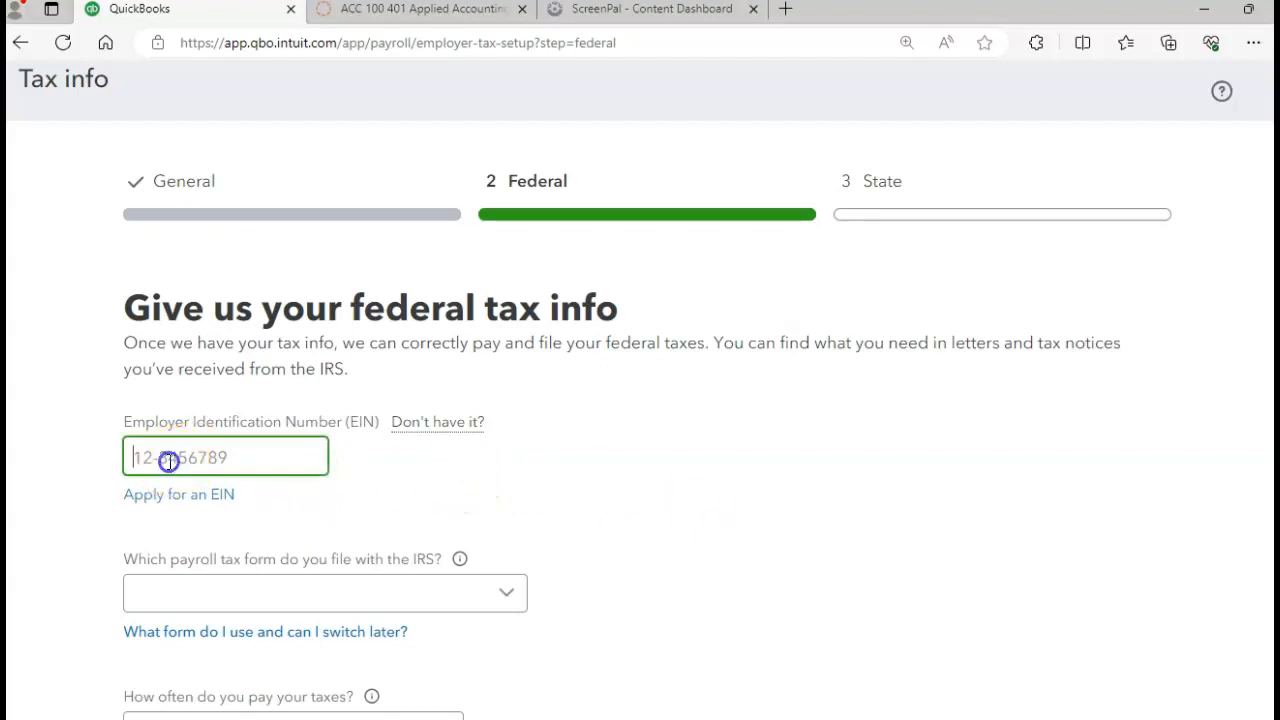
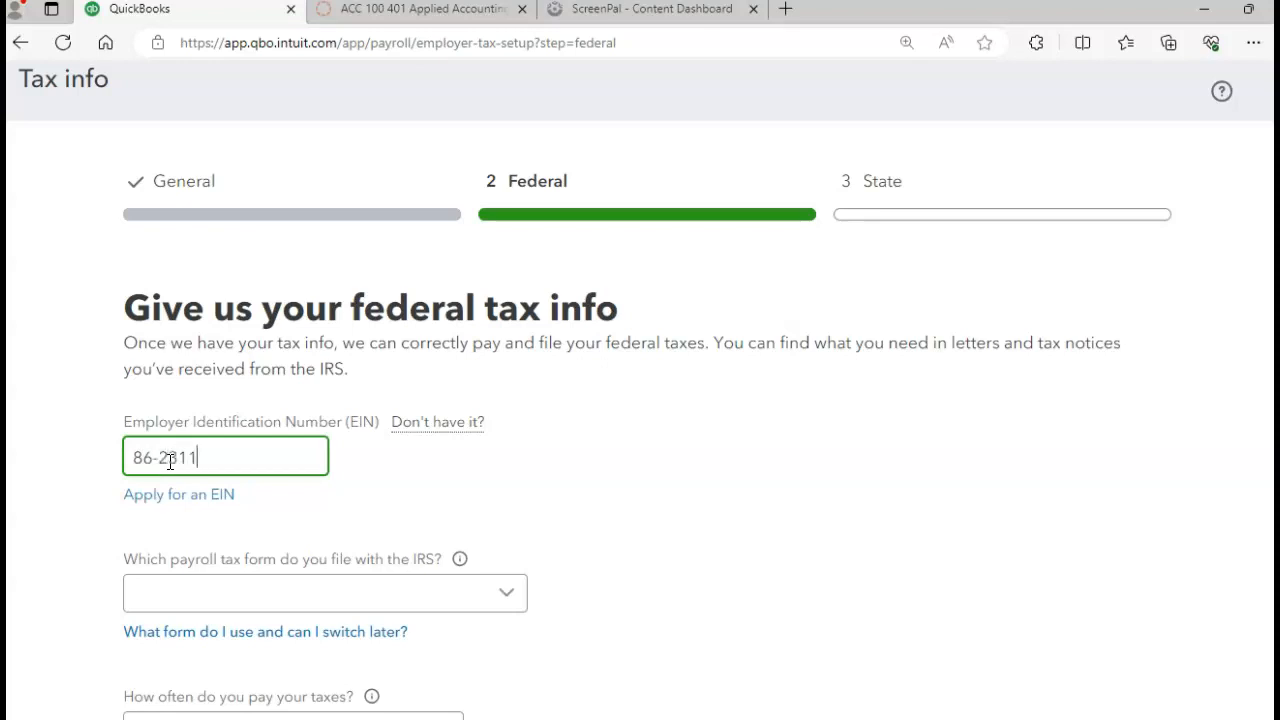
left_click(249, 598)
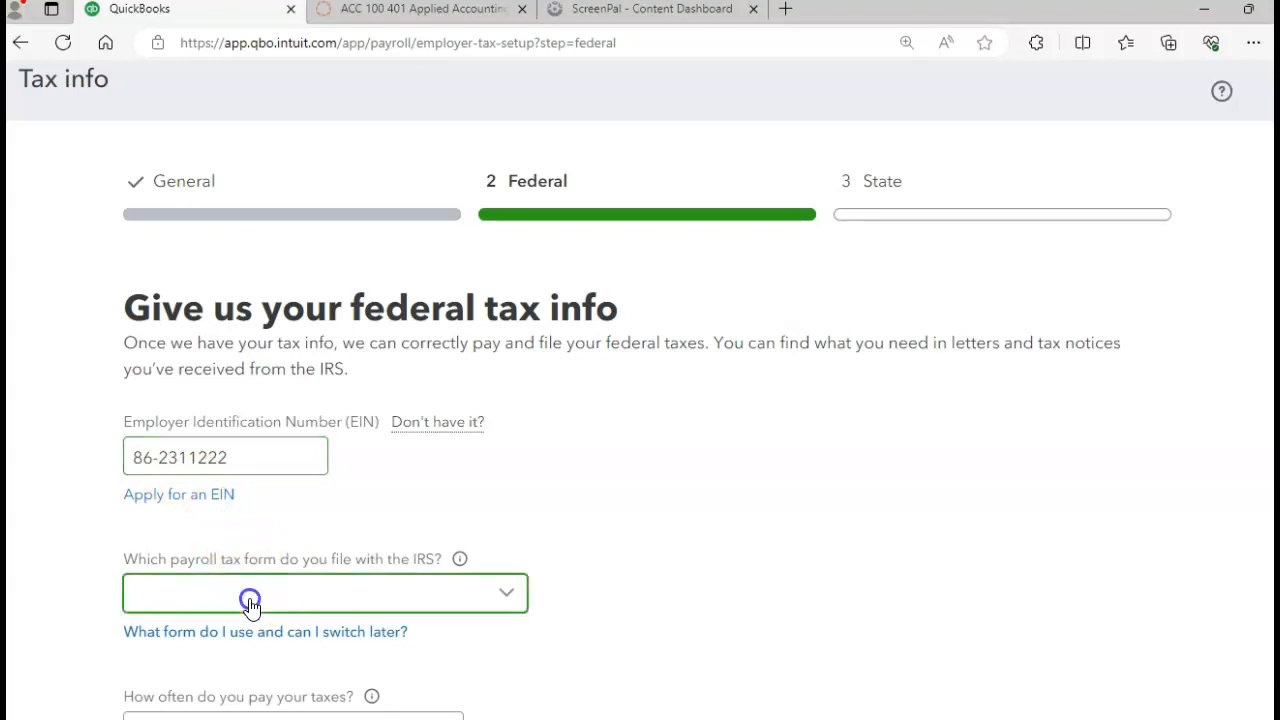
left_click(714, 537)
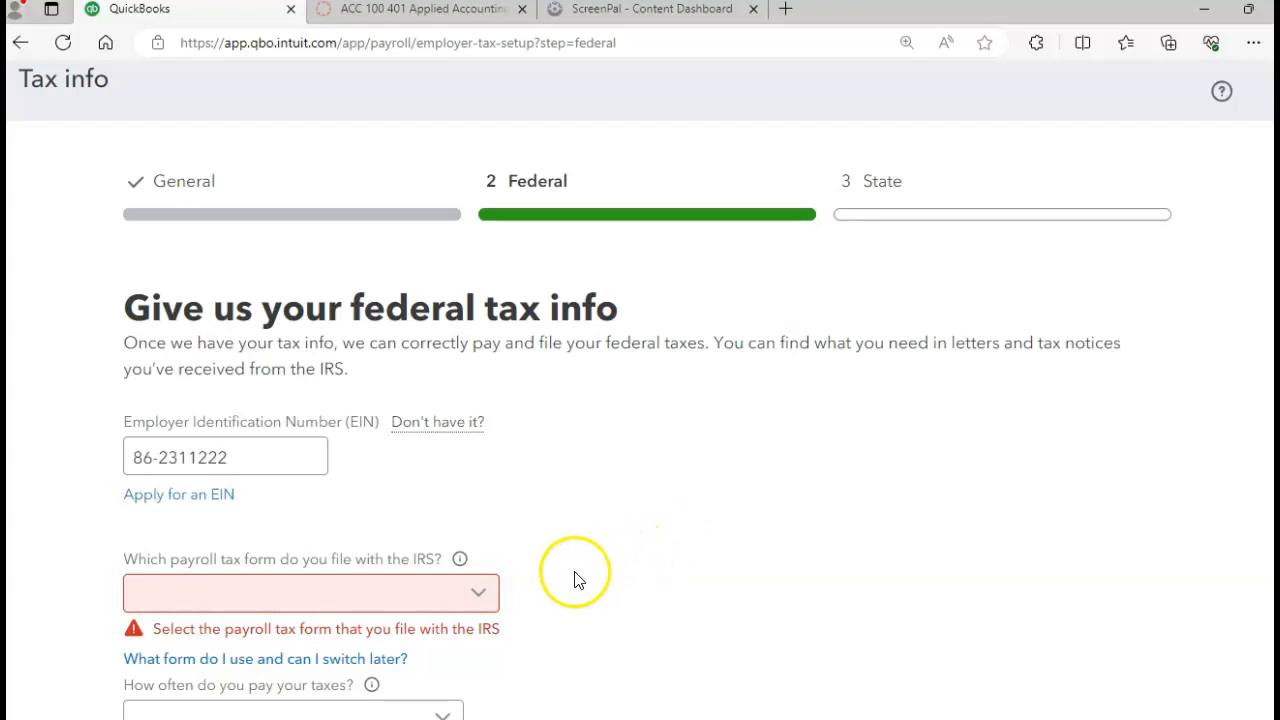
left_click(486, 600)
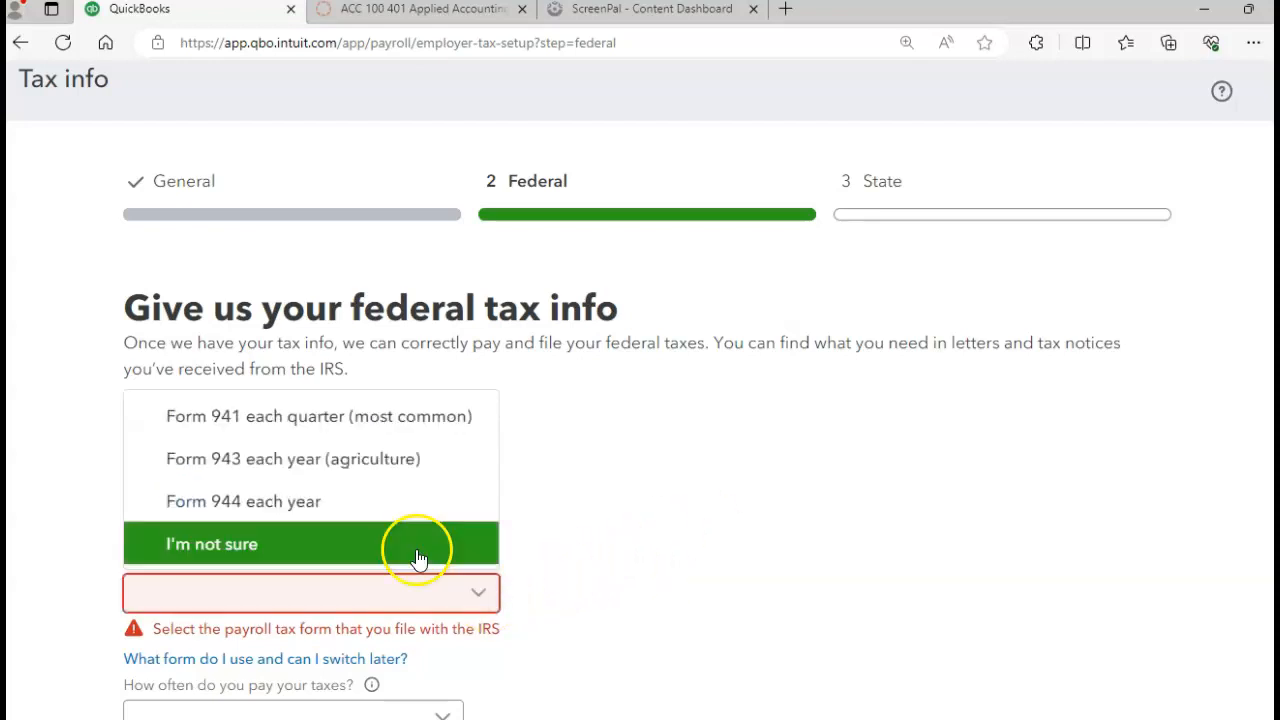
left_click(297, 430)
double_click(296, 427)
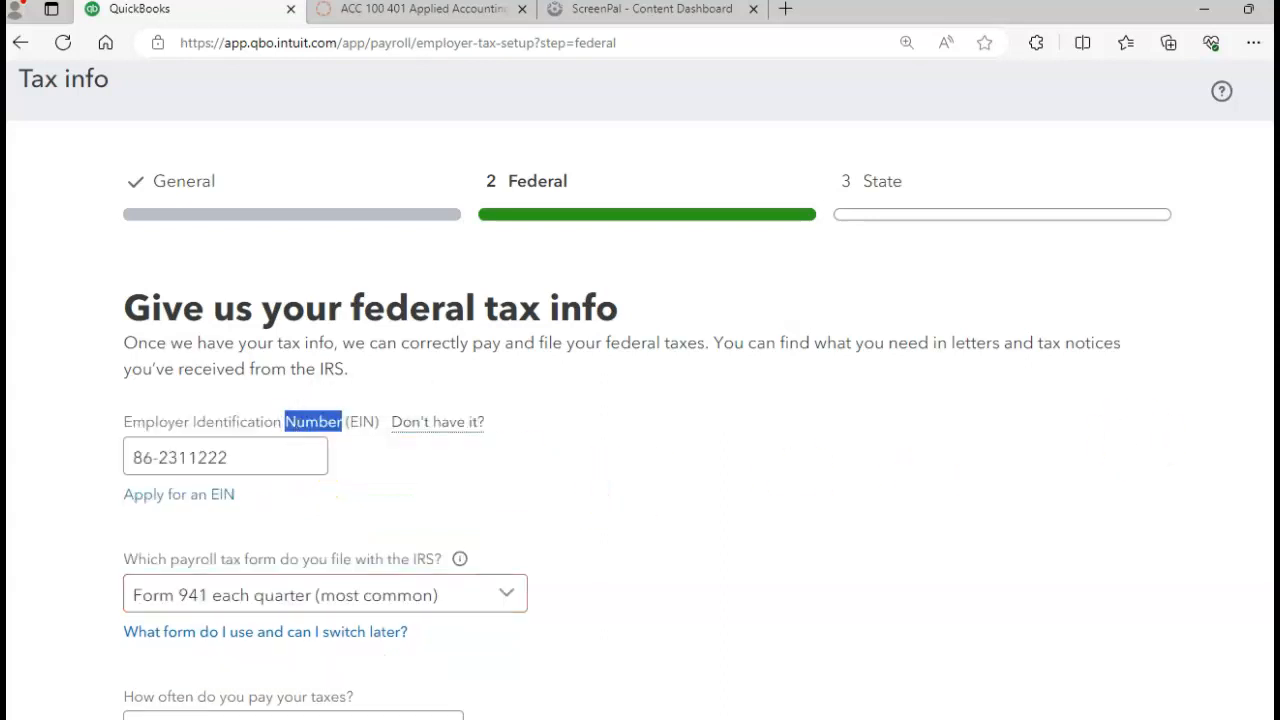
Step: Set federal tax payments to Quarterly and submit, proceeding past the EIN warning
scroll(640, 440, "down", 2)
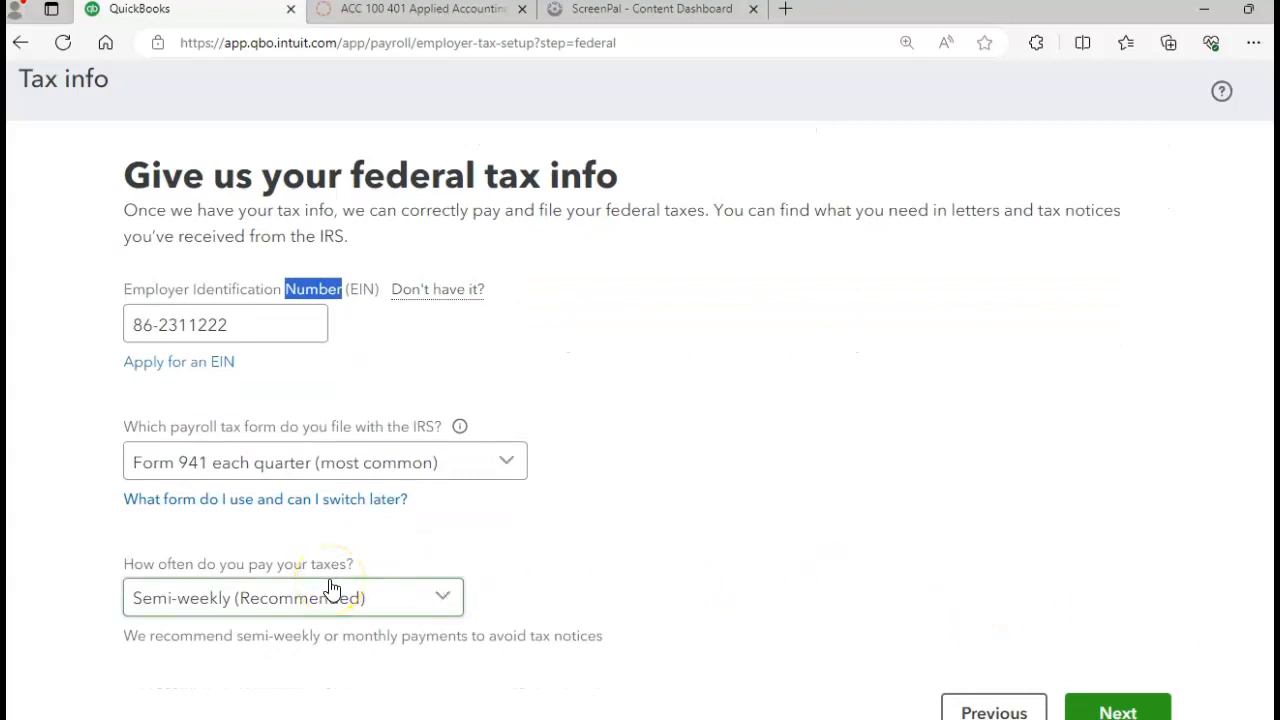
left_click(443, 601)
left_click(443, 601)
left_click(437, 604)
left_click(440, 605)
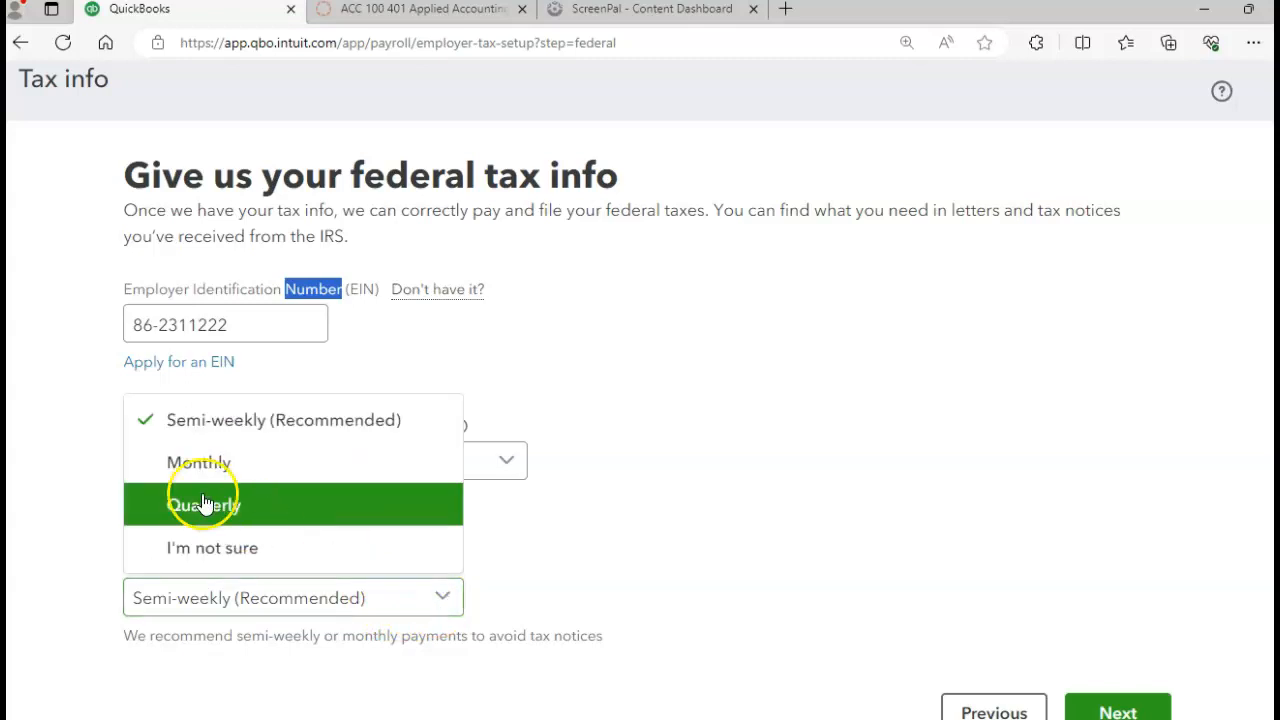
left_click(205, 507)
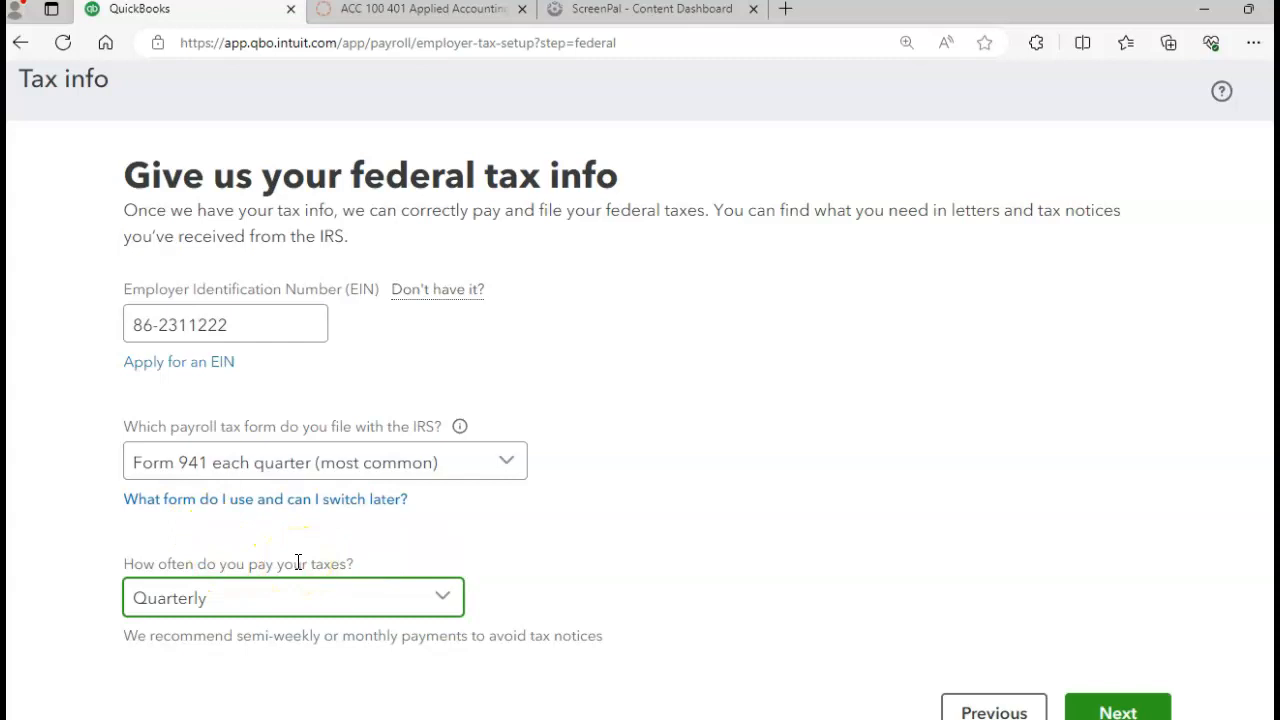
left_click(1103, 712)
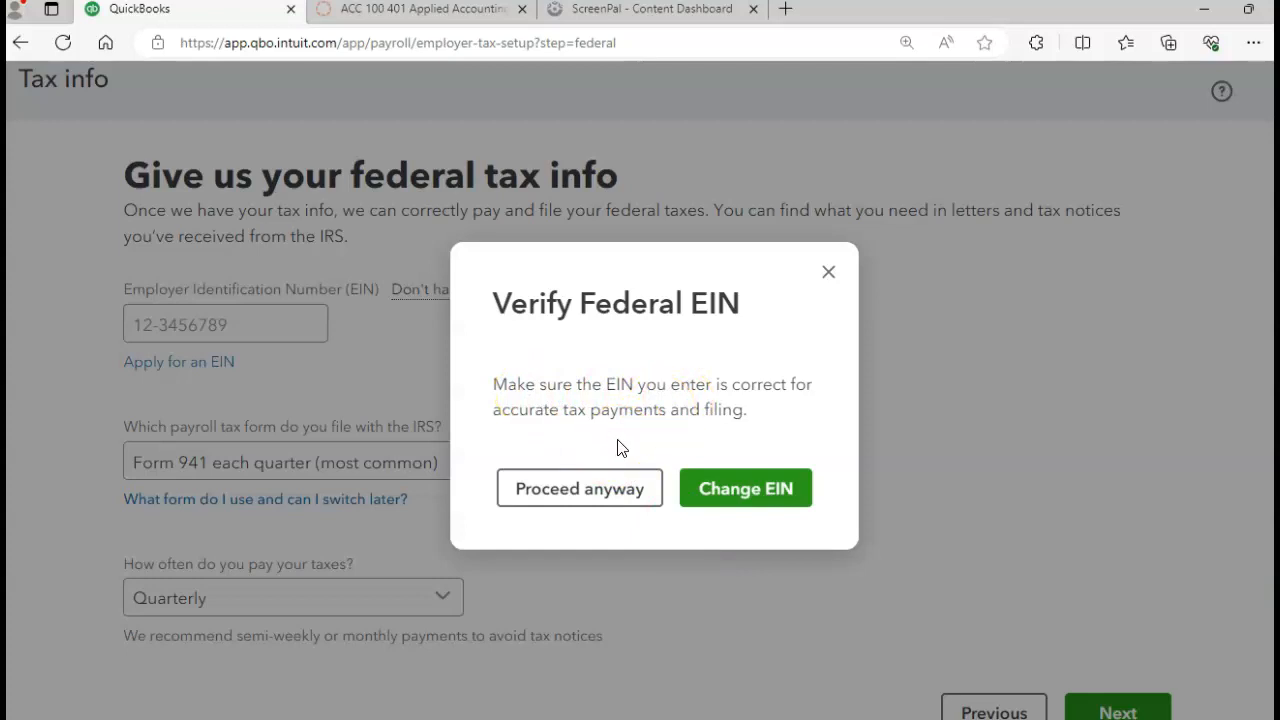
left_click(573, 490)
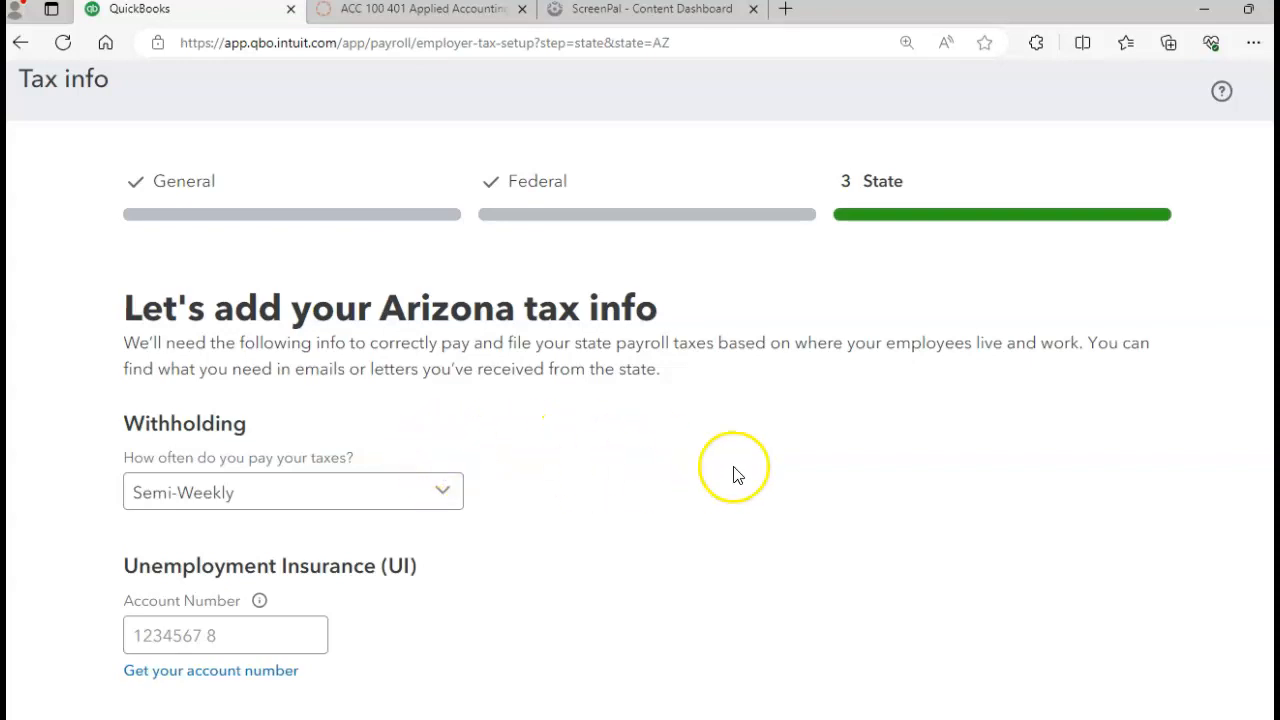
Step: Set Arizona withholding payments to Monthly and enter the unemployment insurance account number
scroll(806, 340, "down", 2)
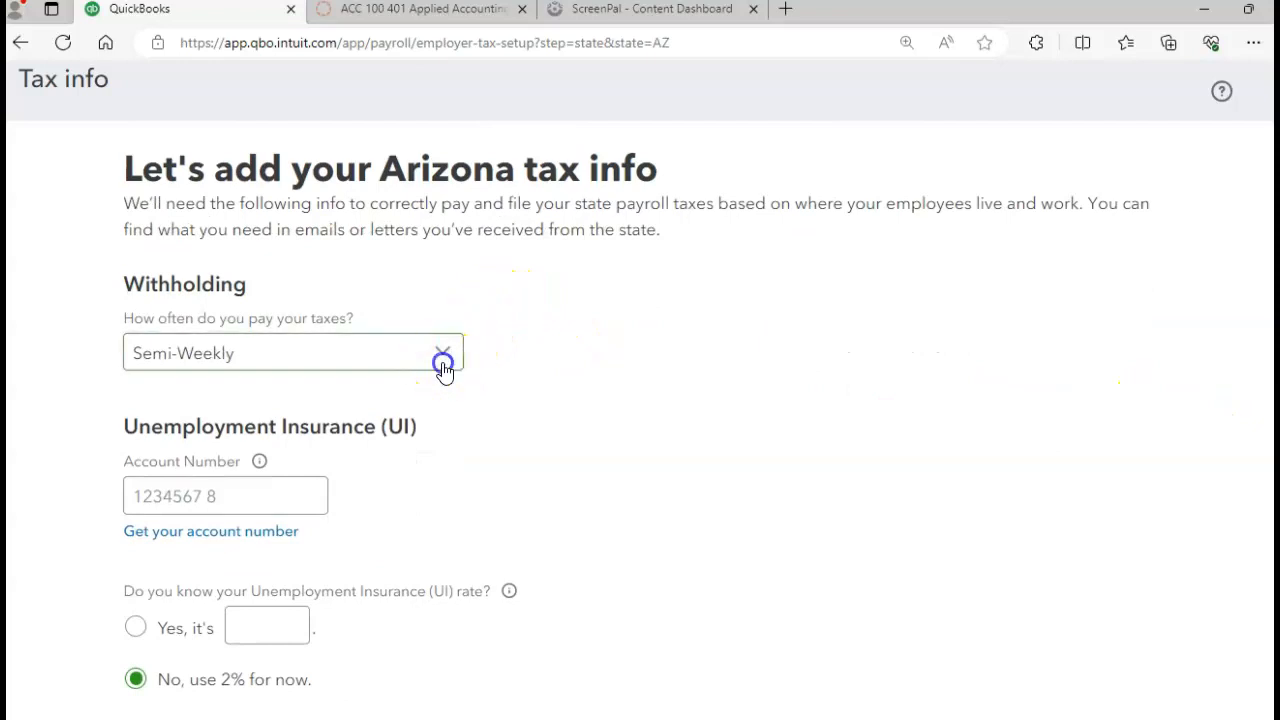
left_click(444, 364)
left_click(255, 447)
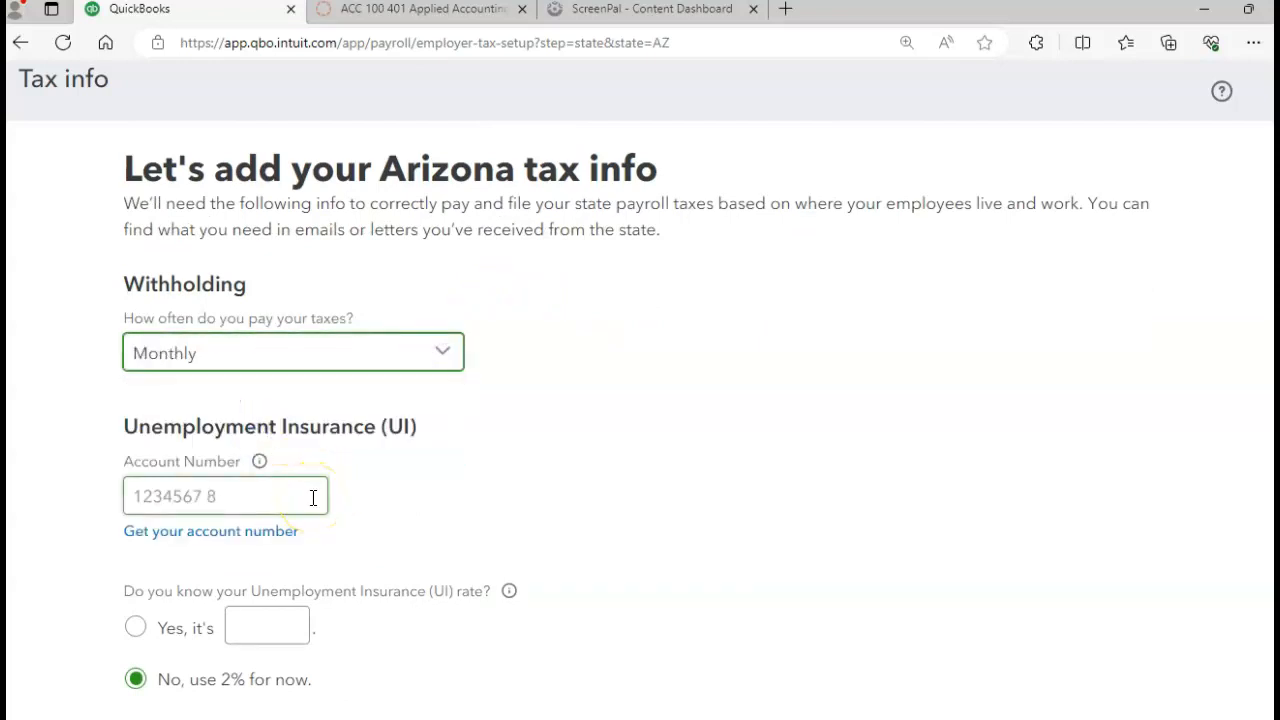
left_click(255, 498)
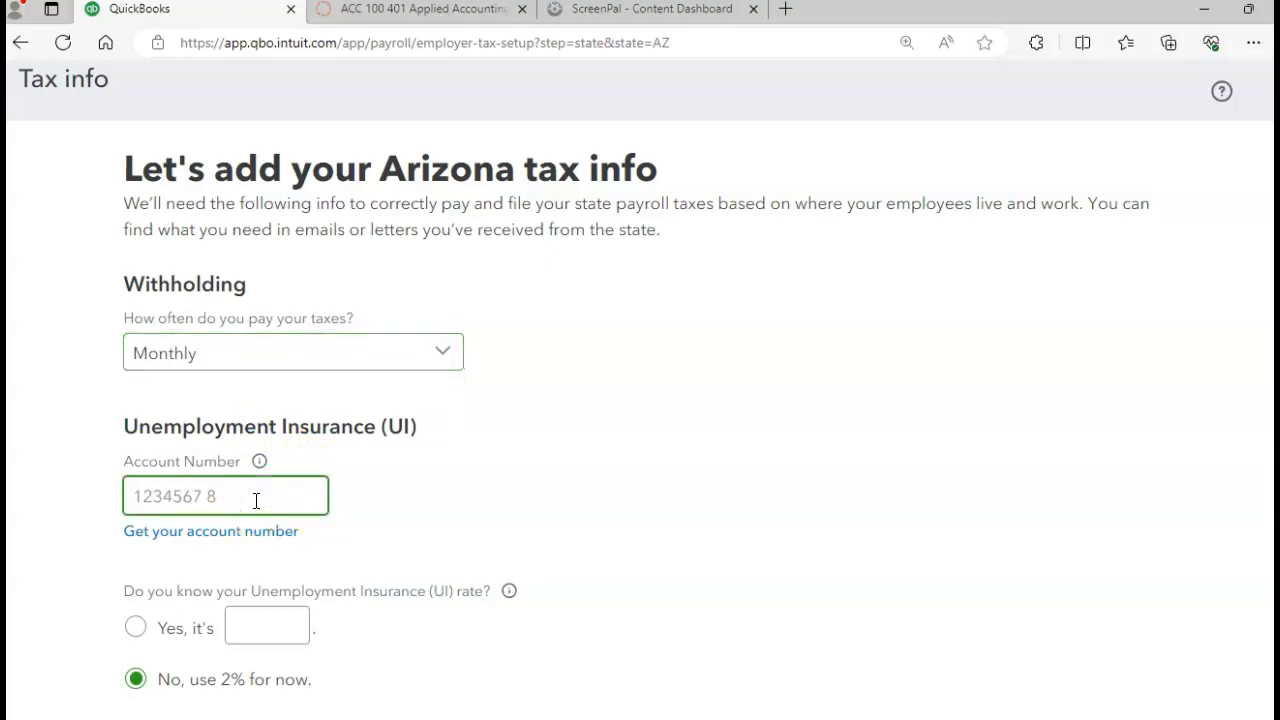
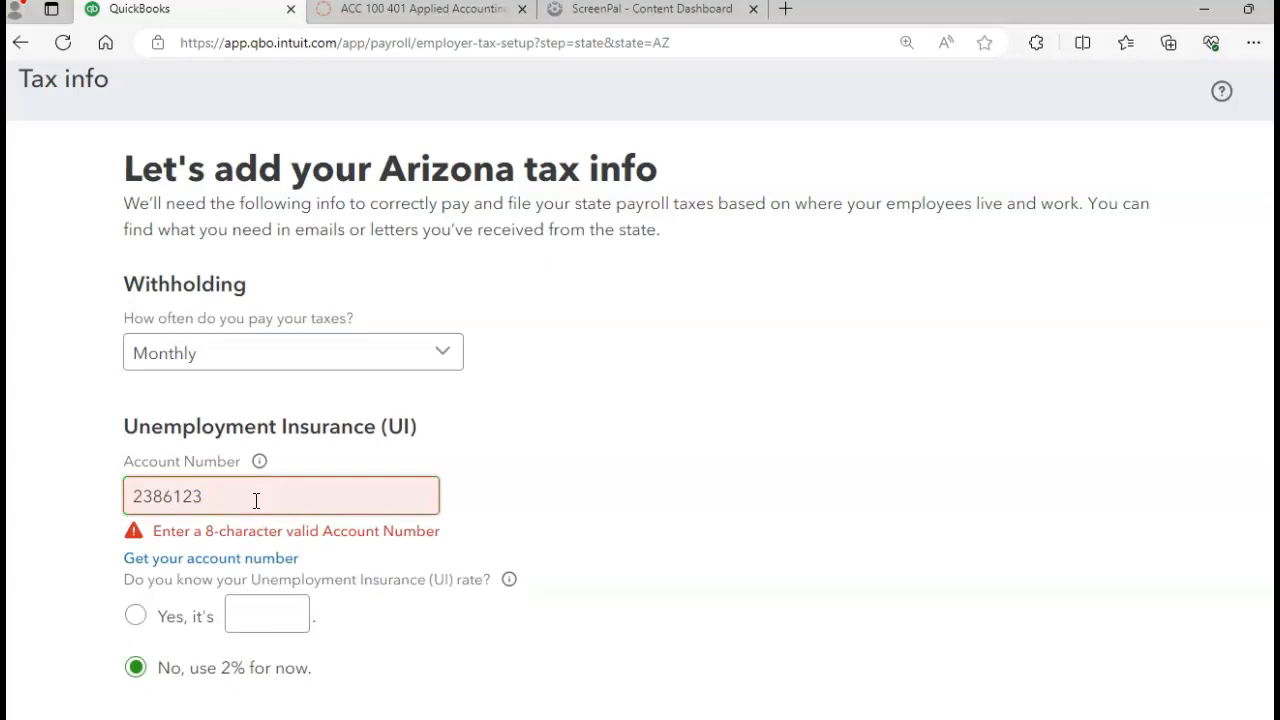
left_click(256, 500)
type("0")
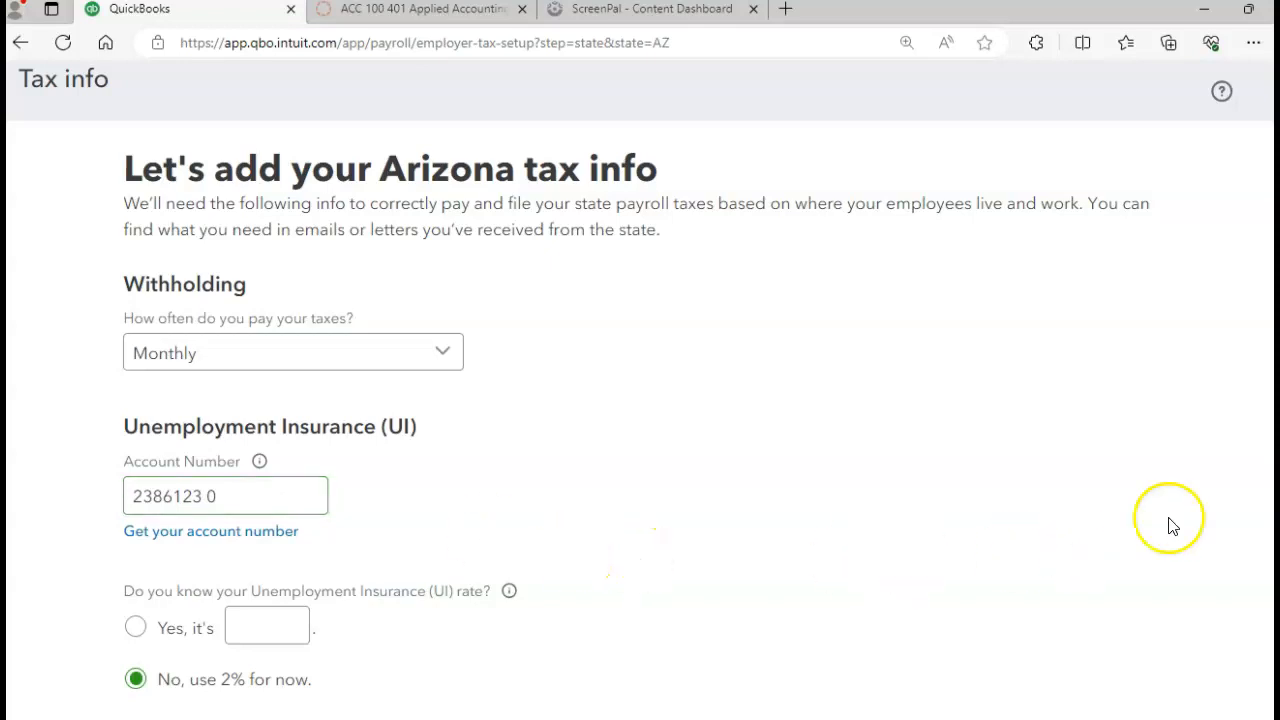
Step: Set Job Training Tax and SUI Special Assessment rates to 0% and finish the state setup
scroll(640, 400, "down", 1)
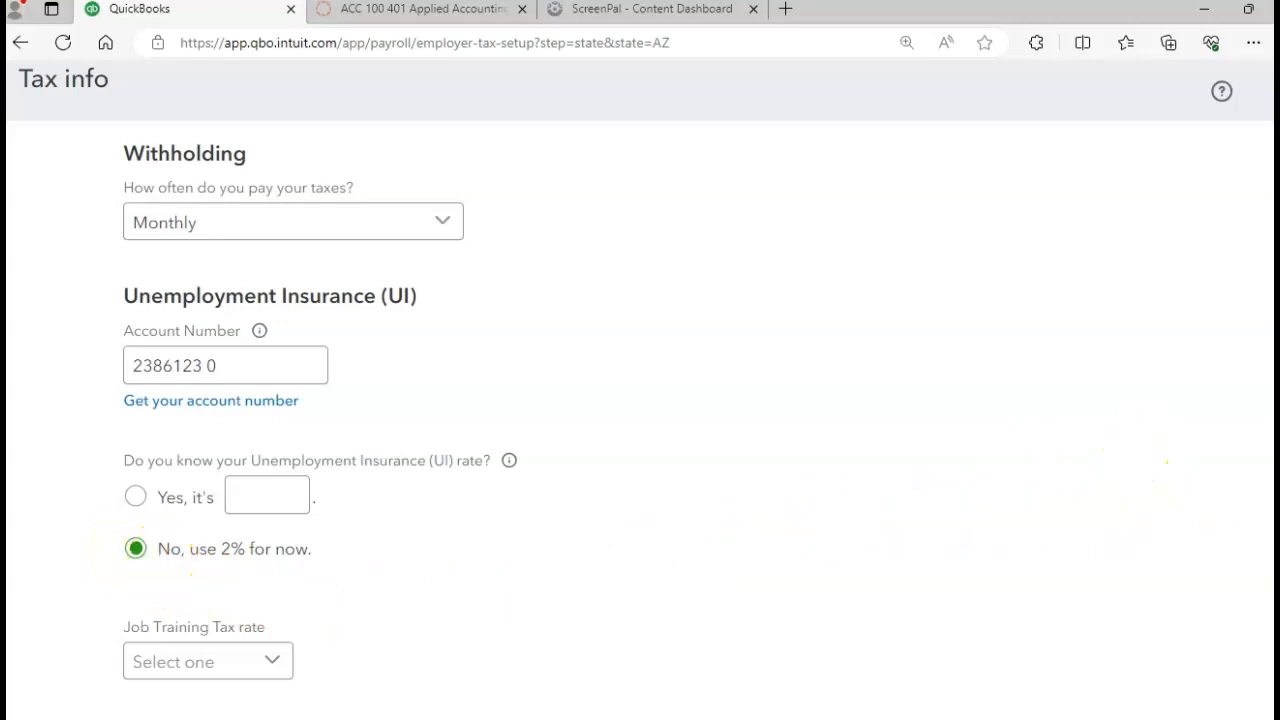
scroll(1095, 592, "down", 3)
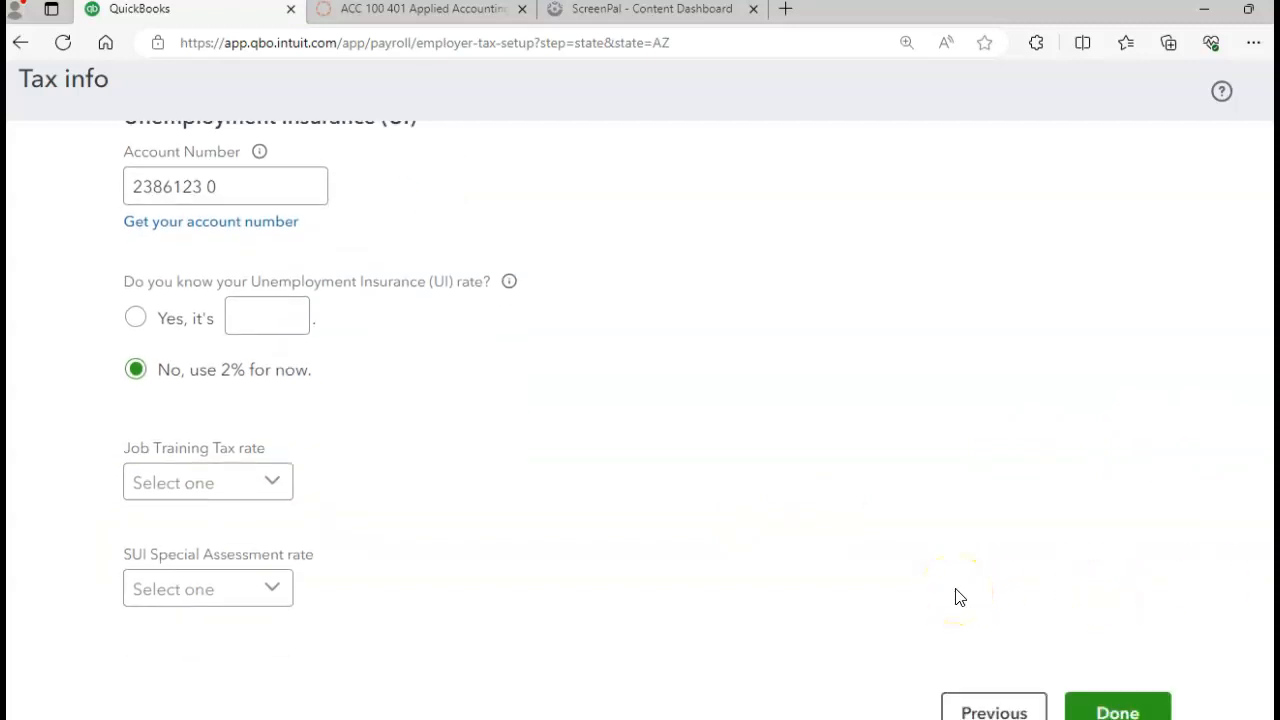
left_click(277, 490)
left_click(172, 535)
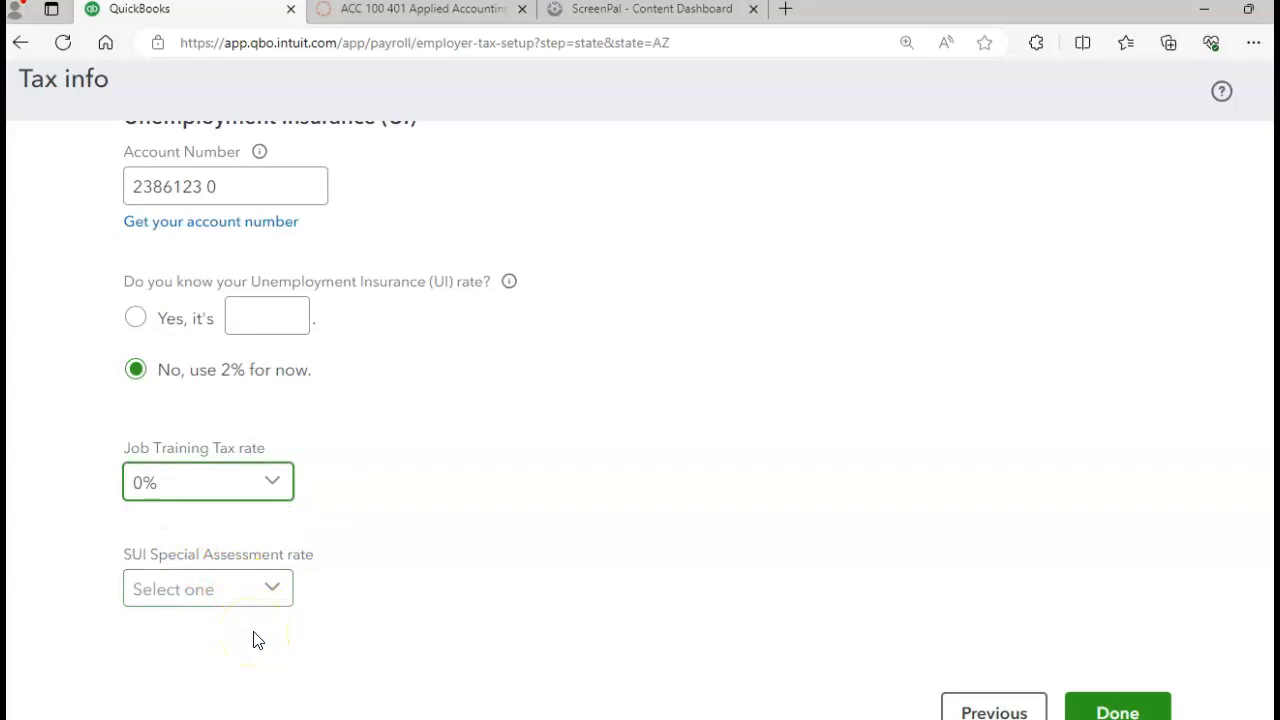
left_click(275, 590)
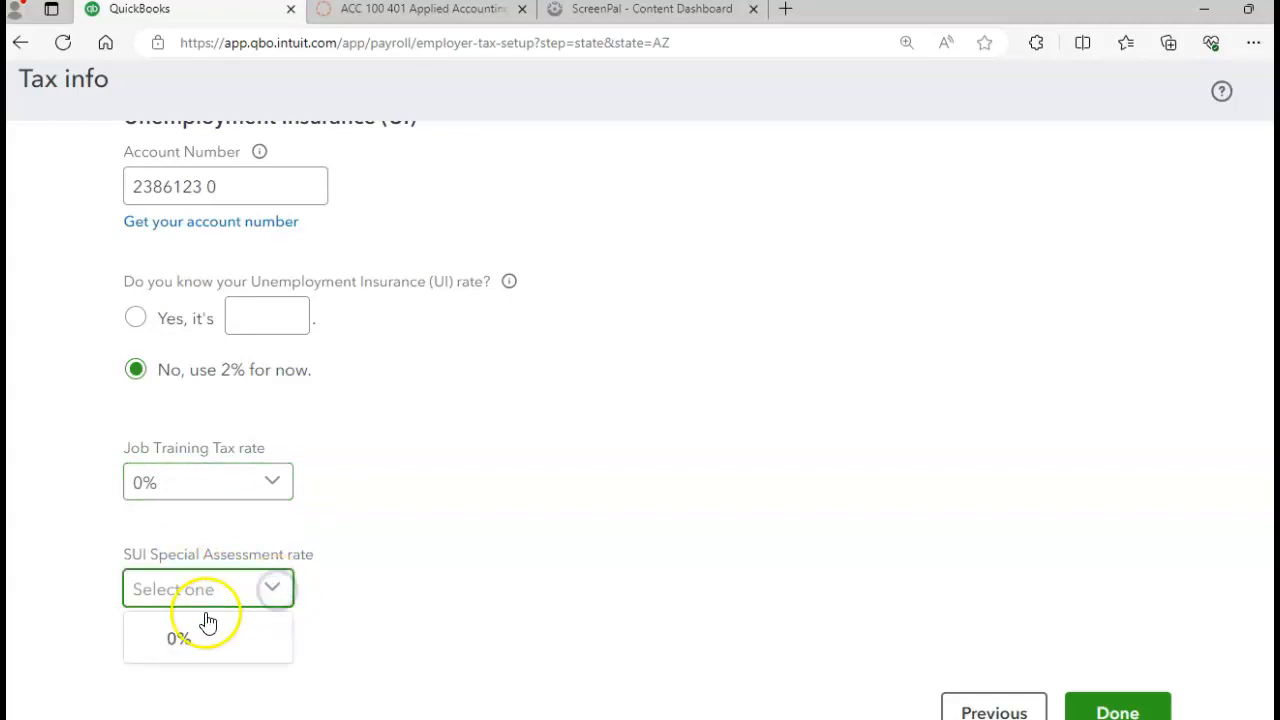
left_click(190, 640)
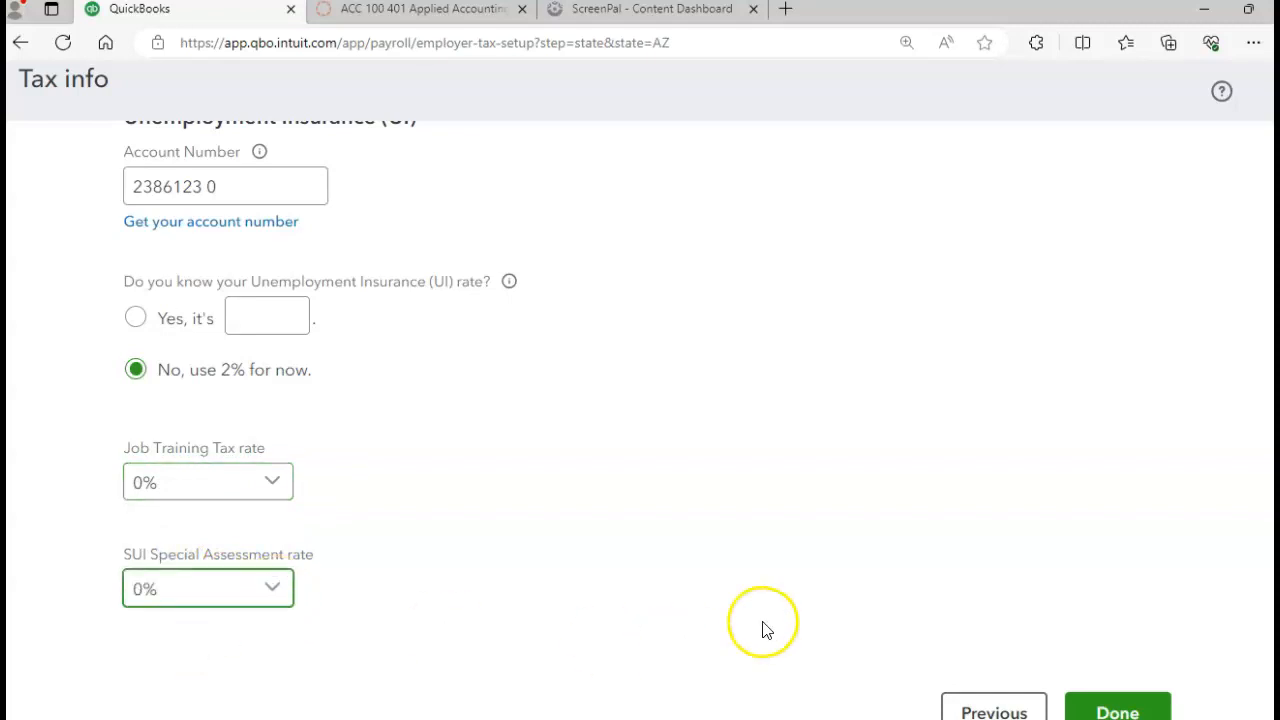
left_click(1103, 710)
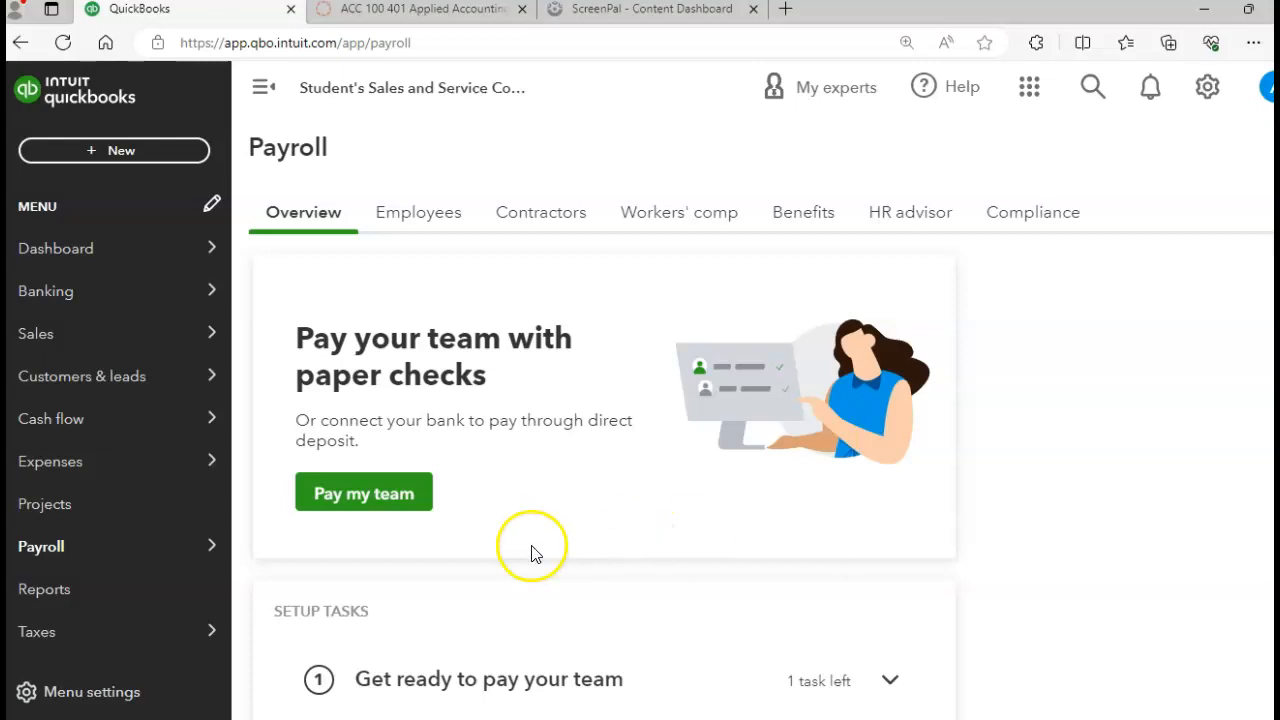
Step: Open the Payroll Employees list from the Payroll menu in the left sidebar
mouse_move(72, 548)
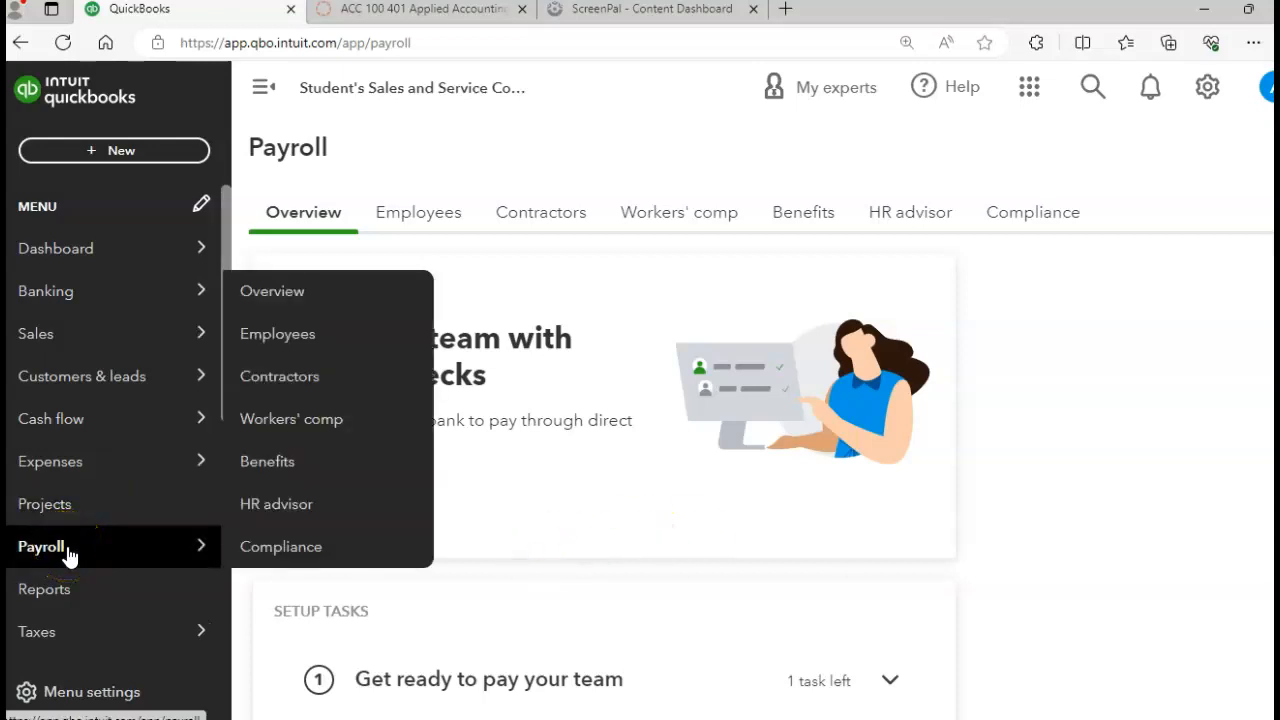
left_click(292, 340)
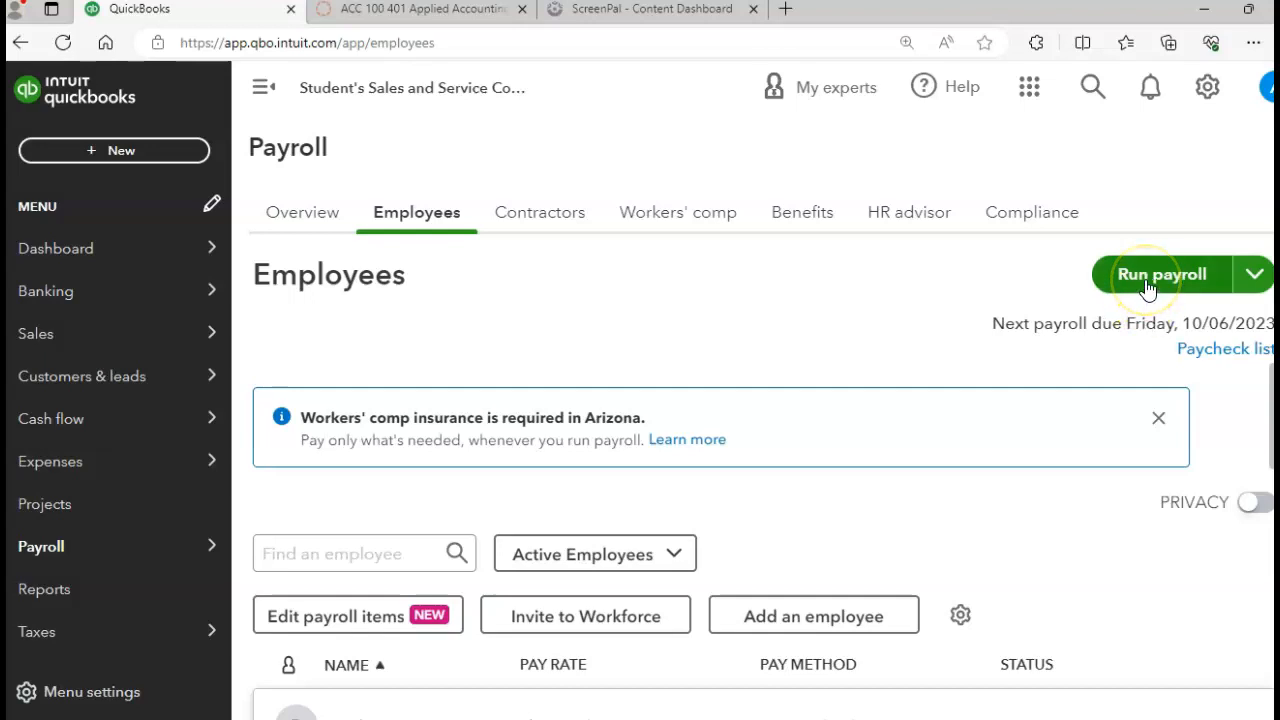
Step: Start the Every Friday payroll run for 09/28–10/04/2023 and dismiss the antivirus and discount popups
left_click(1147, 287)
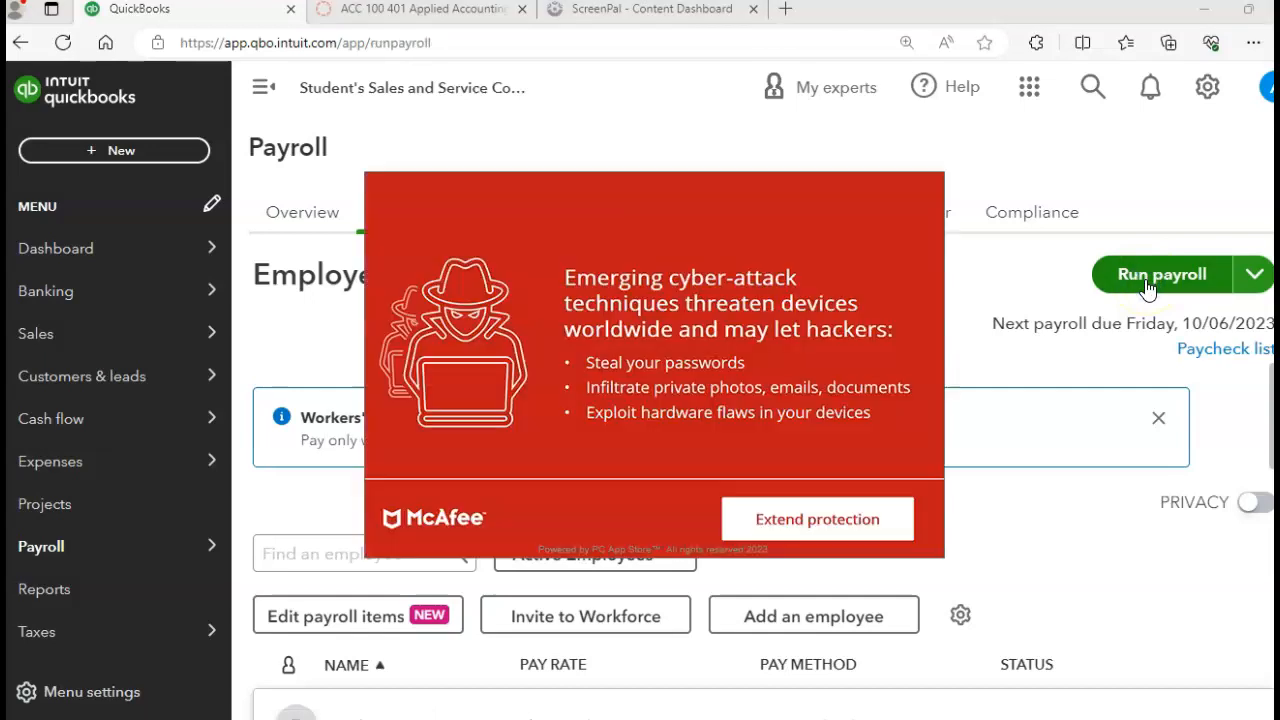
left_click(737, 251)
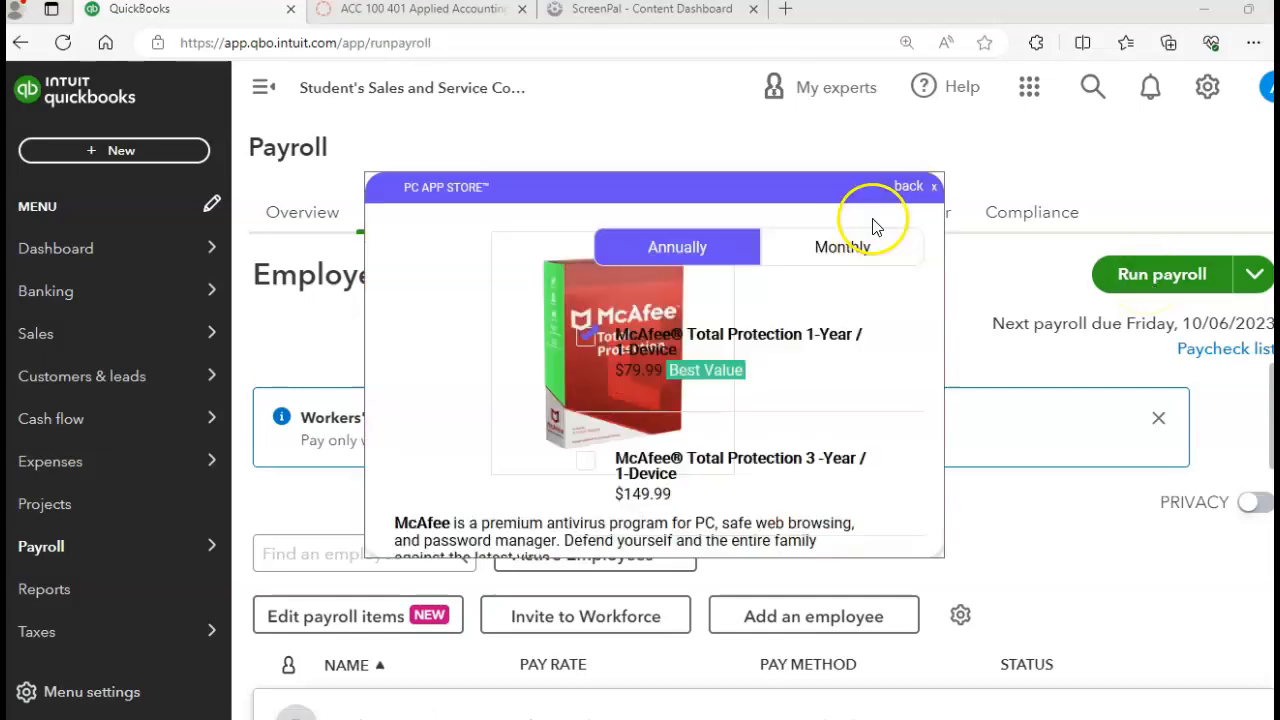
left_click(932, 188)
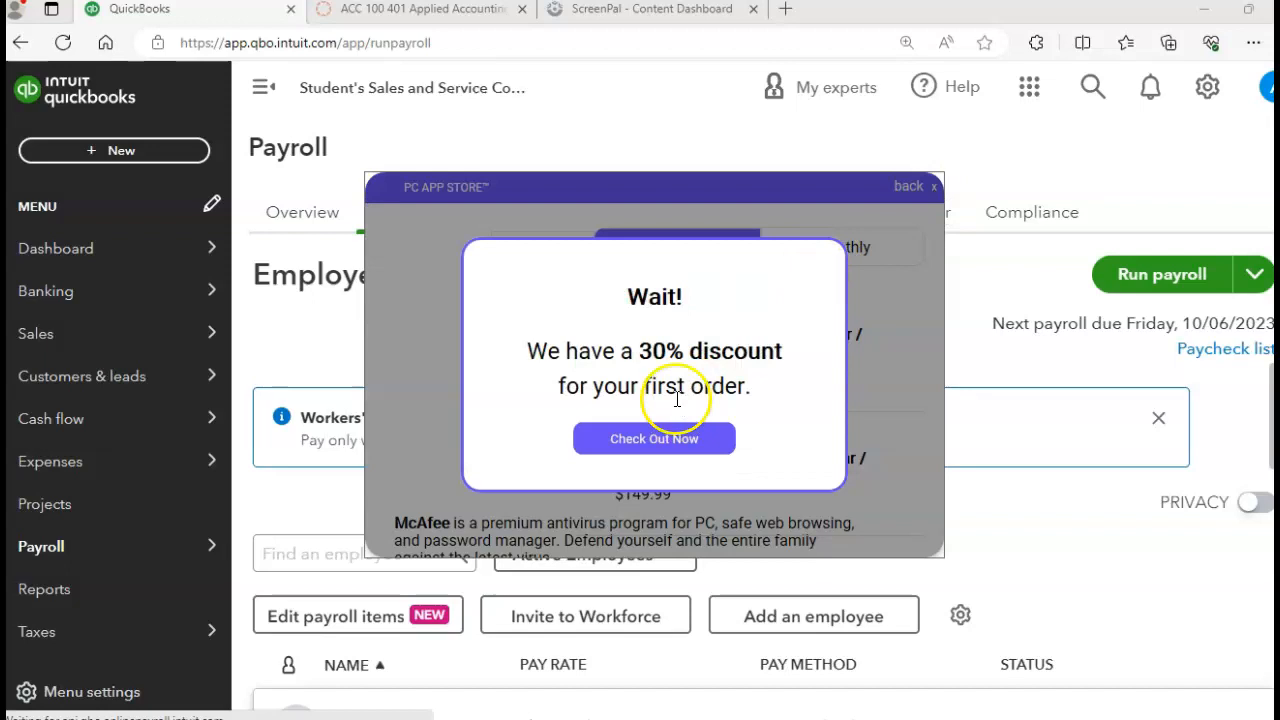
left_click(668, 448)
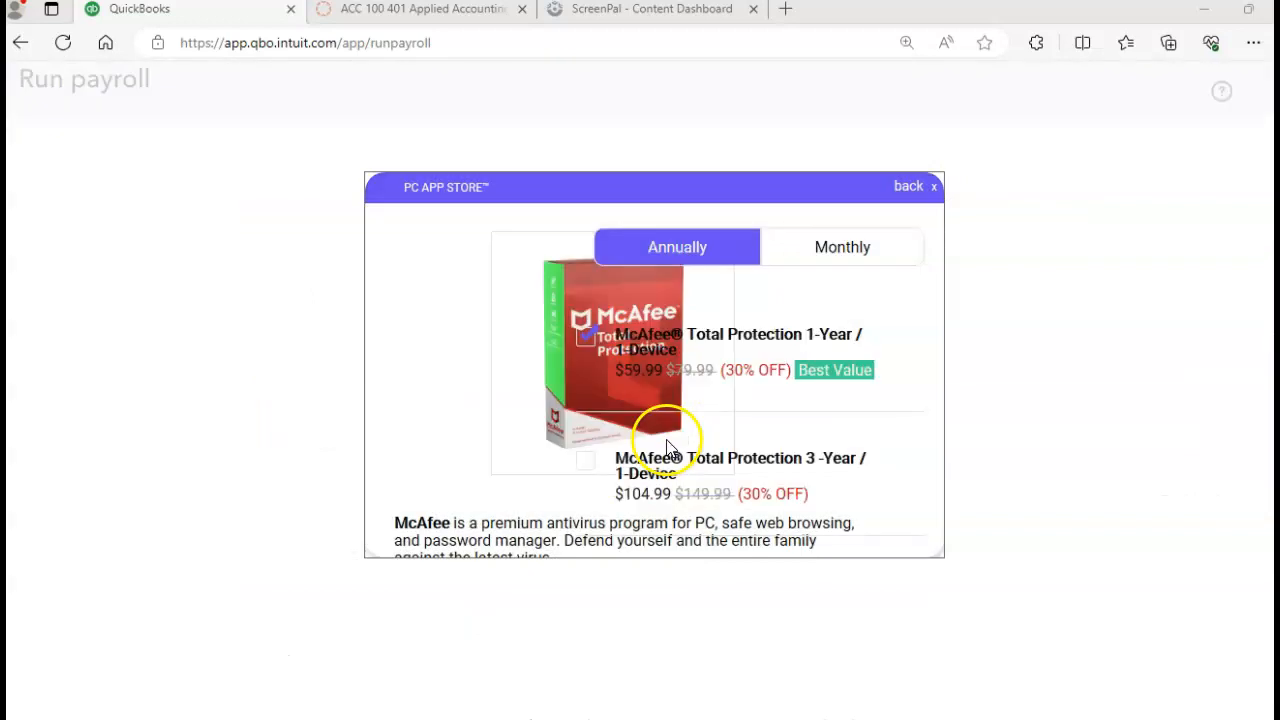
left_click(934, 191)
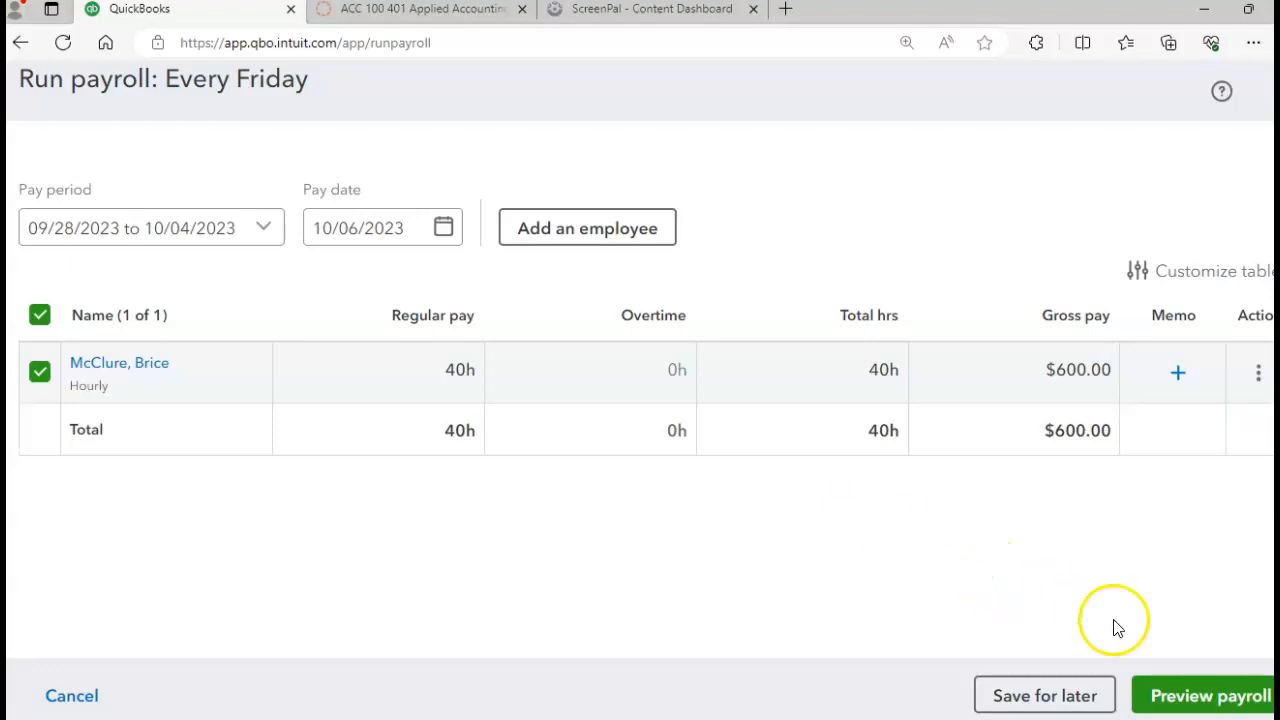
Step: Preview the $661.50 payroll paid from 101 Checking and open its detailed breakdown
left_click(1164, 698)
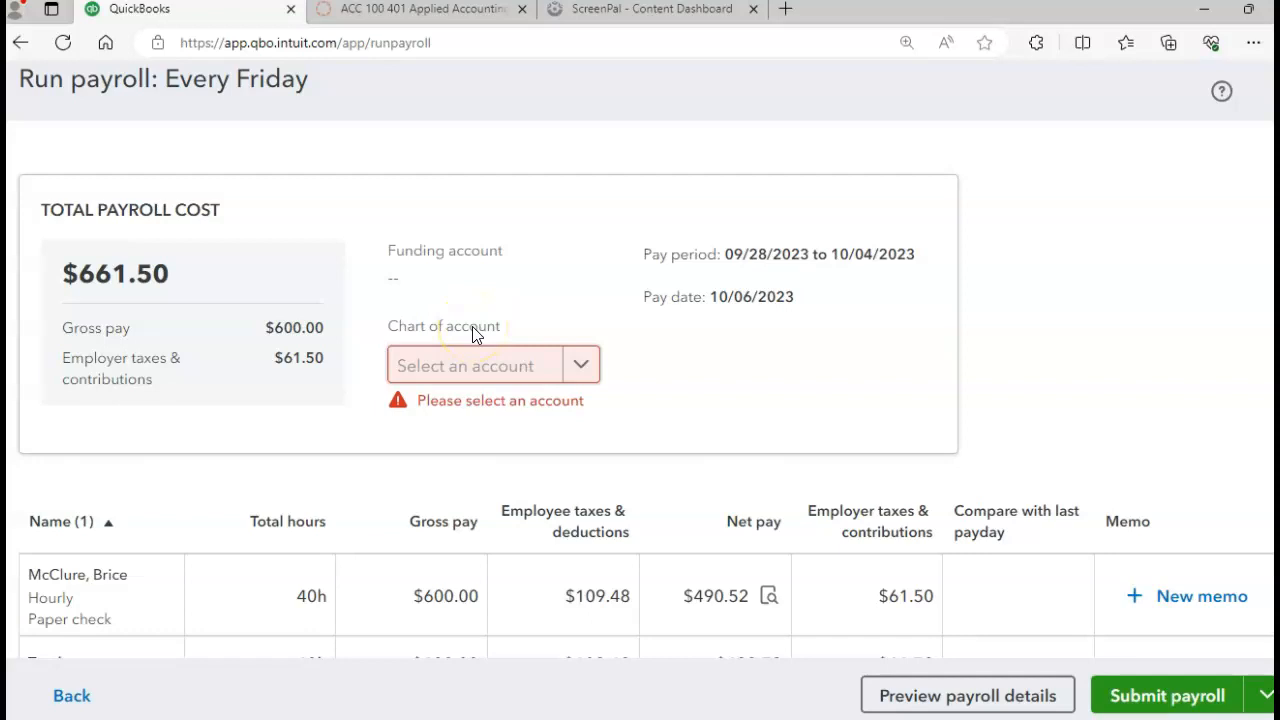
left_click(578, 366)
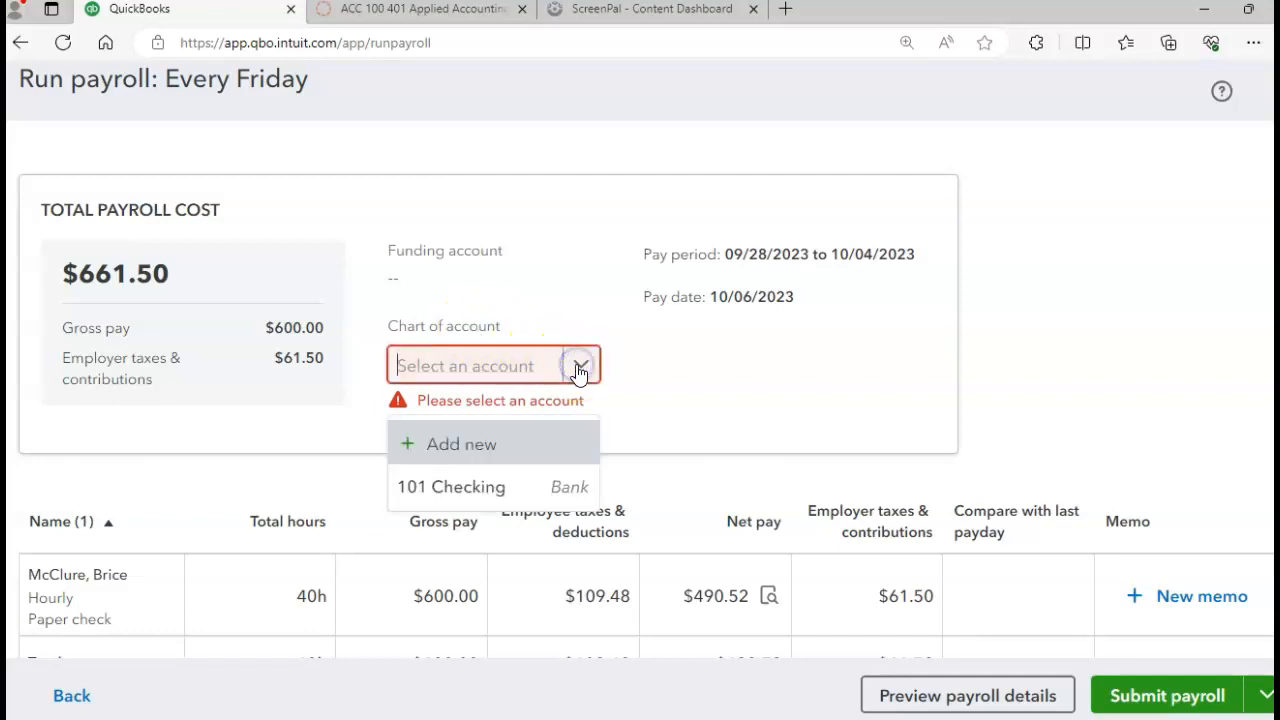
left_click(475, 486)
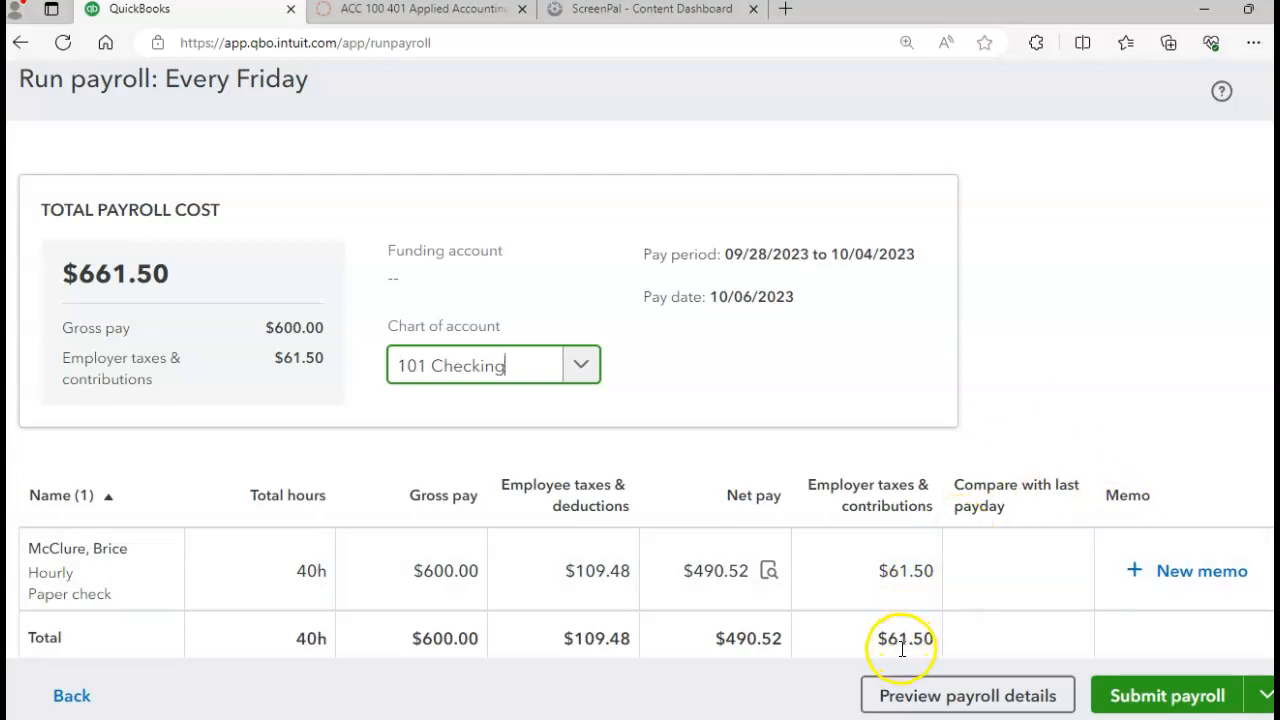
left_click(953, 698)
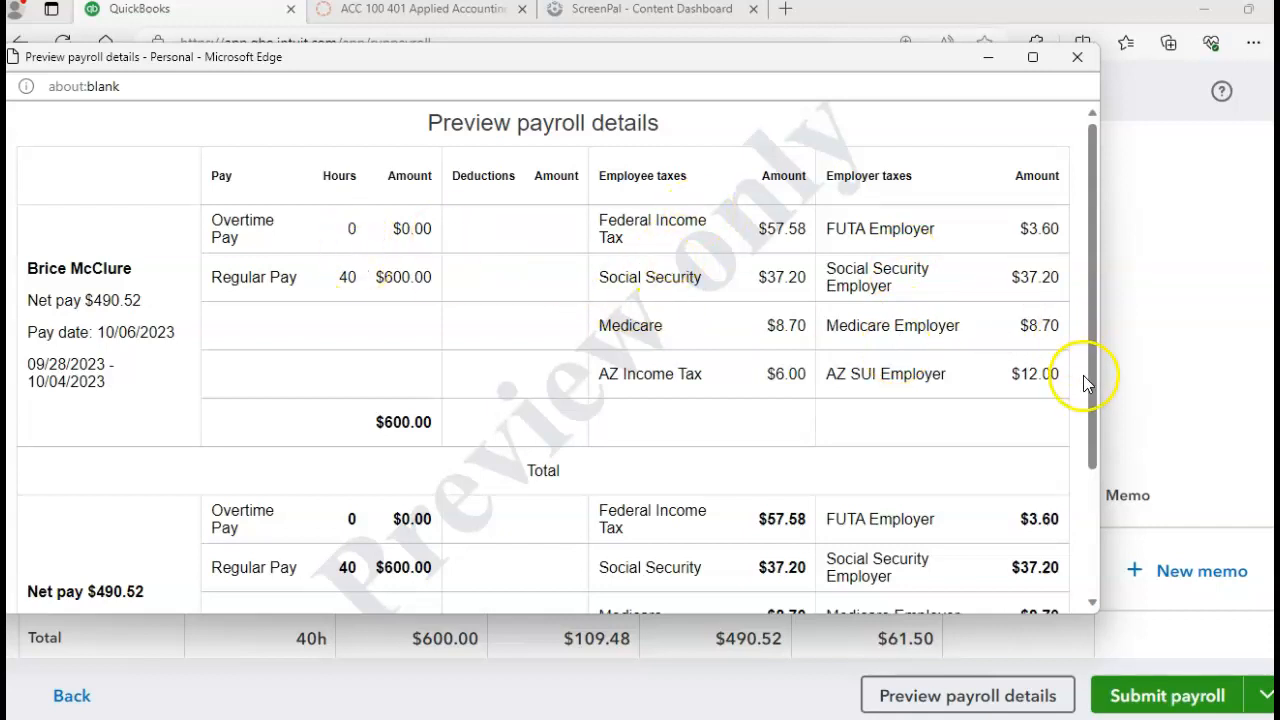
Step: Review the payroll tax breakdown, close the preview, and submit the $661.50 payroll
left_click_drag(1093, 393, 1152, 530)
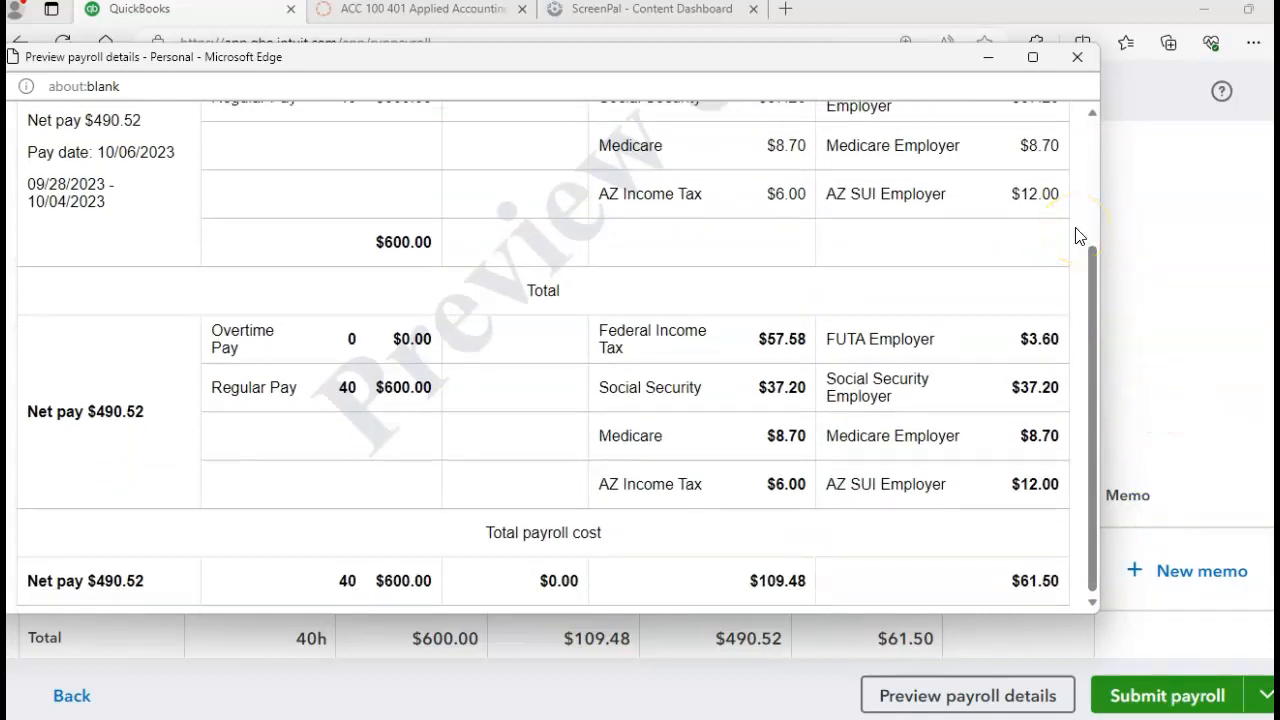
left_click(1077, 58)
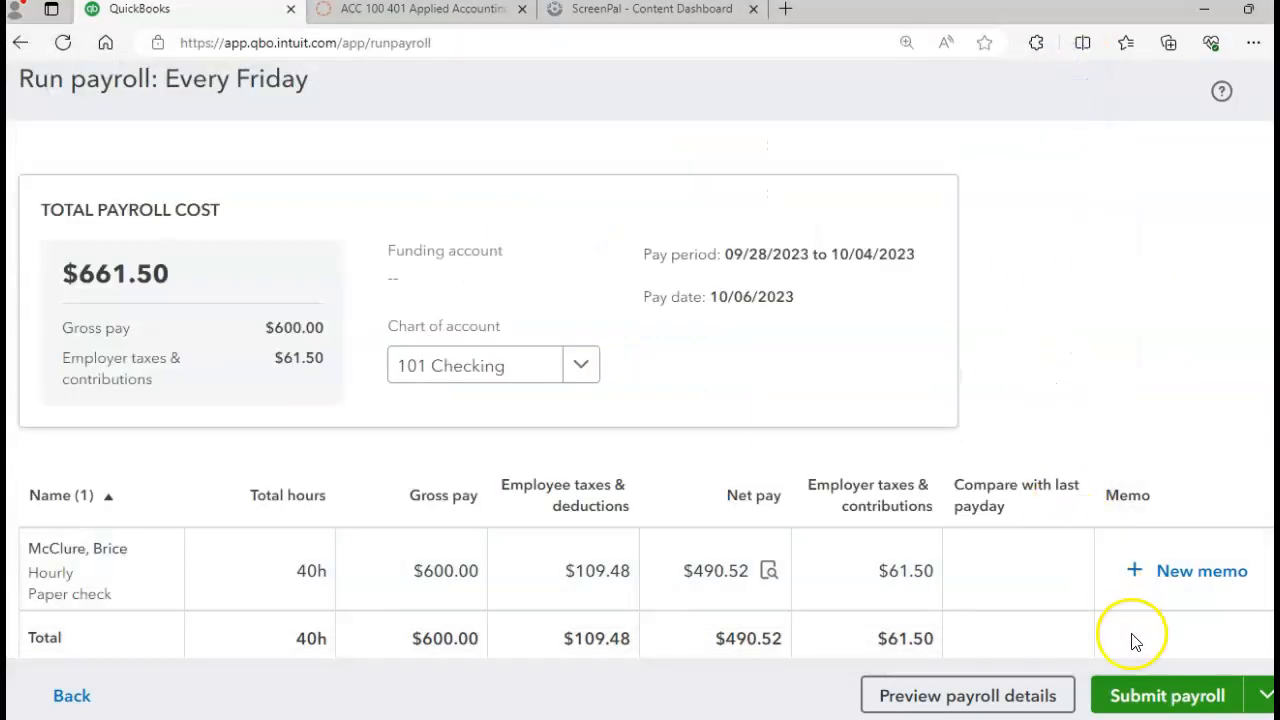
left_click(1158, 700)
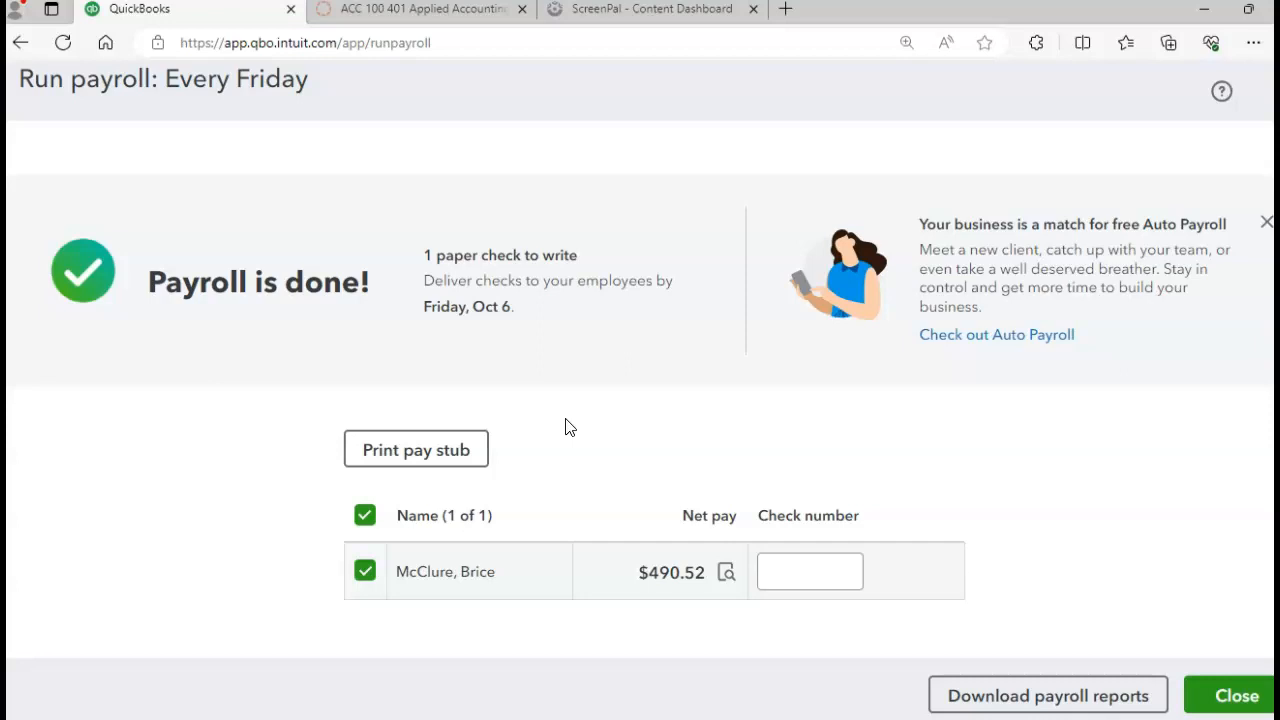
Step: Enter check number 1118 for the $490.52 paper paycheck
left_click(808, 568)
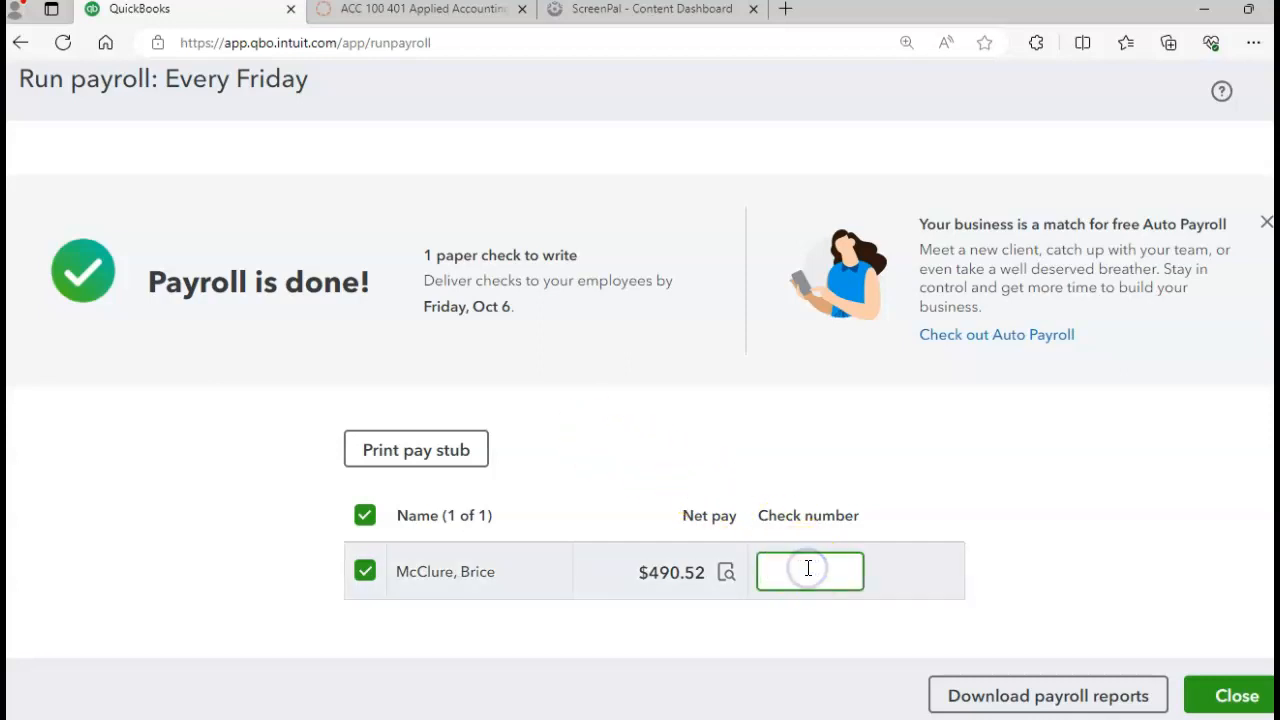
type("1118")
left_click(1061, 518)
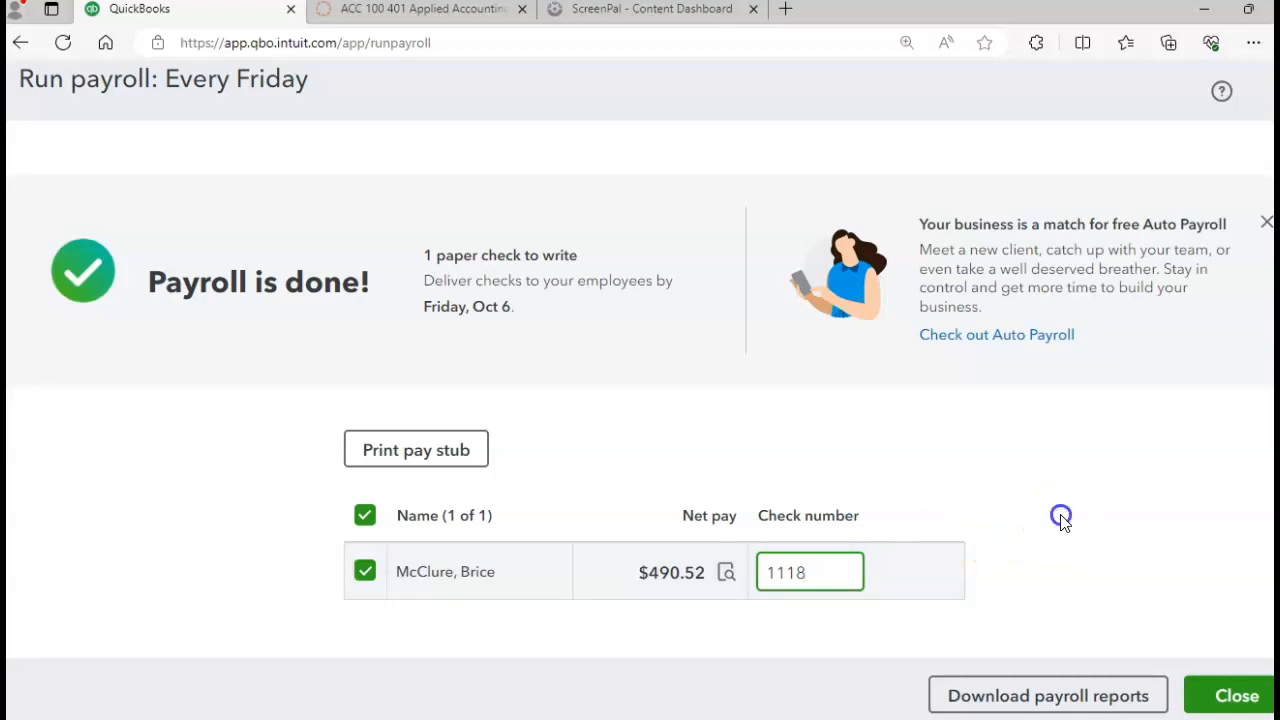
left_click(957, 519)
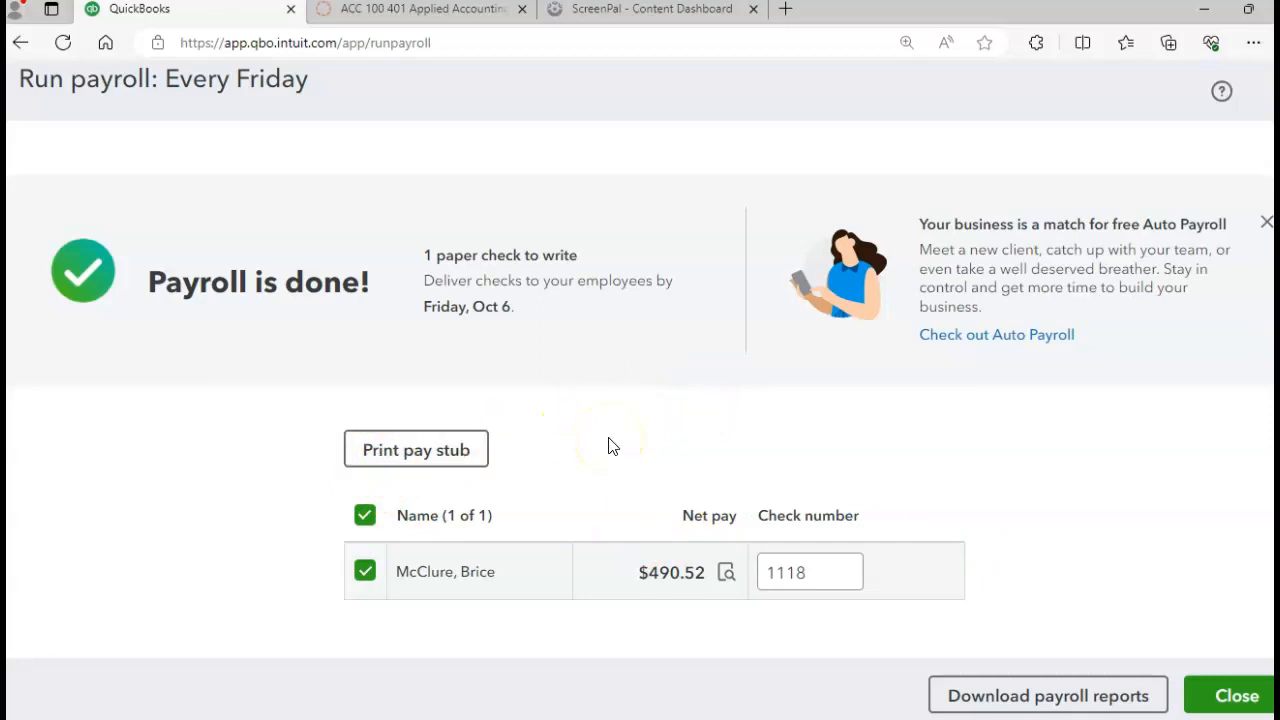
Step: Close the completed payroll run and decline the Auto Payroll offer with 'No, thanks'
left_click(1222, 696)
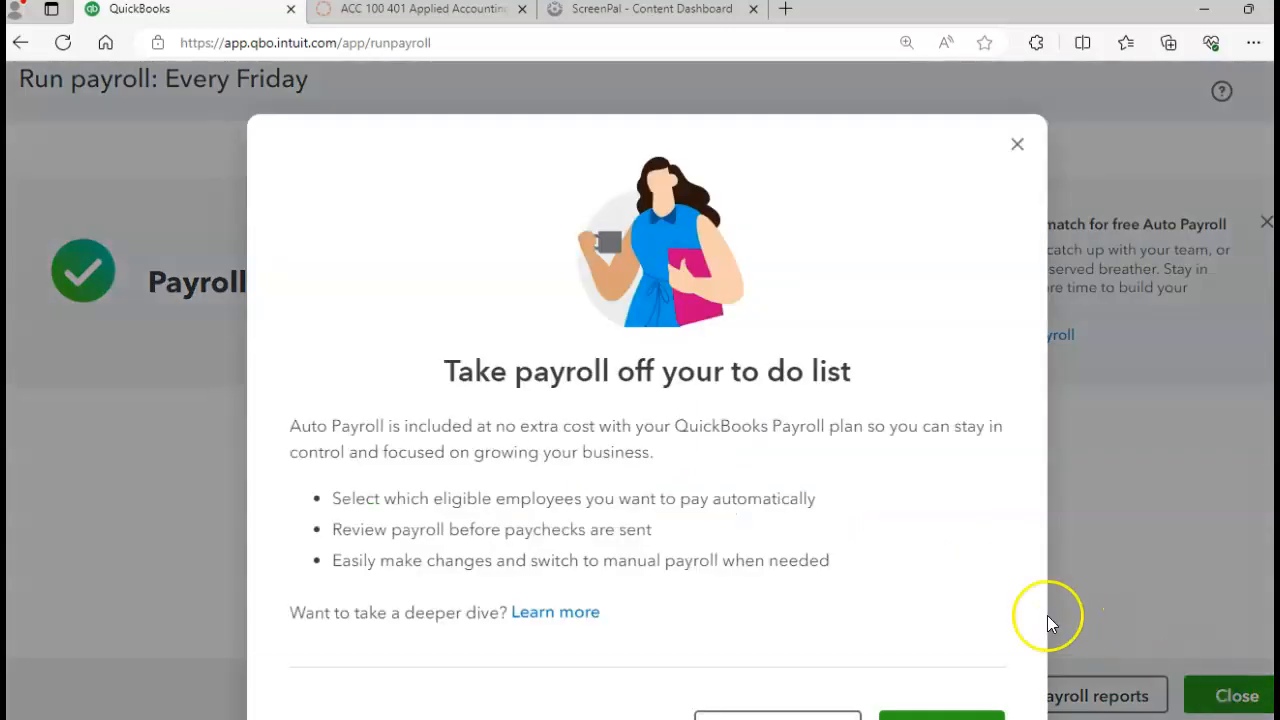
scroll(912, 540, "down", 1)
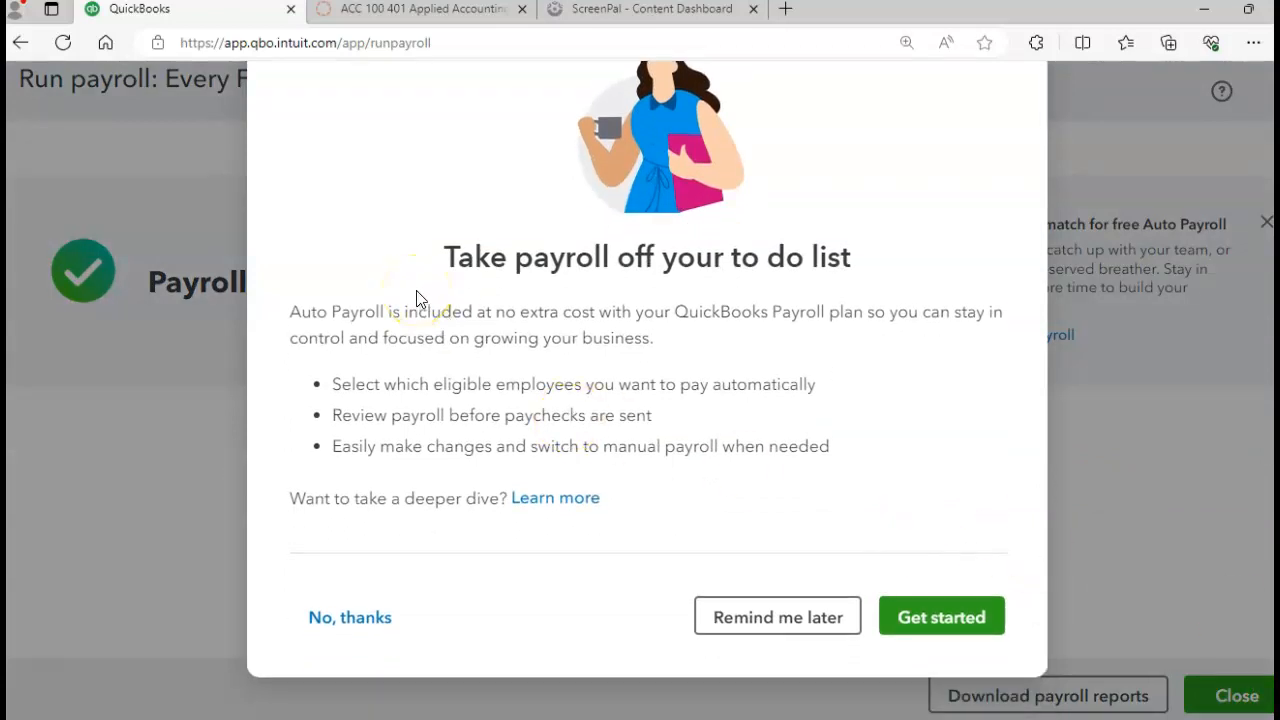
left_click(343, 627)
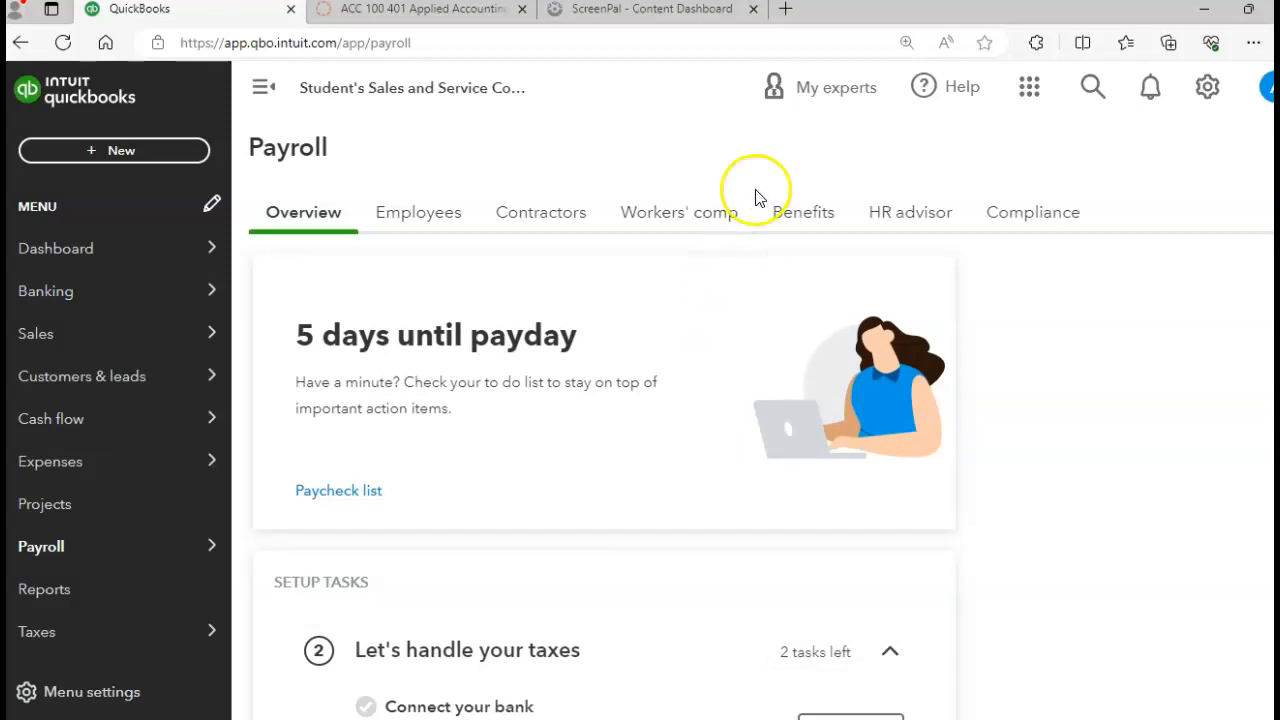
Step: Open the Chart of accounts from the gear menu and switch on number editing
left_click(1215, 88)
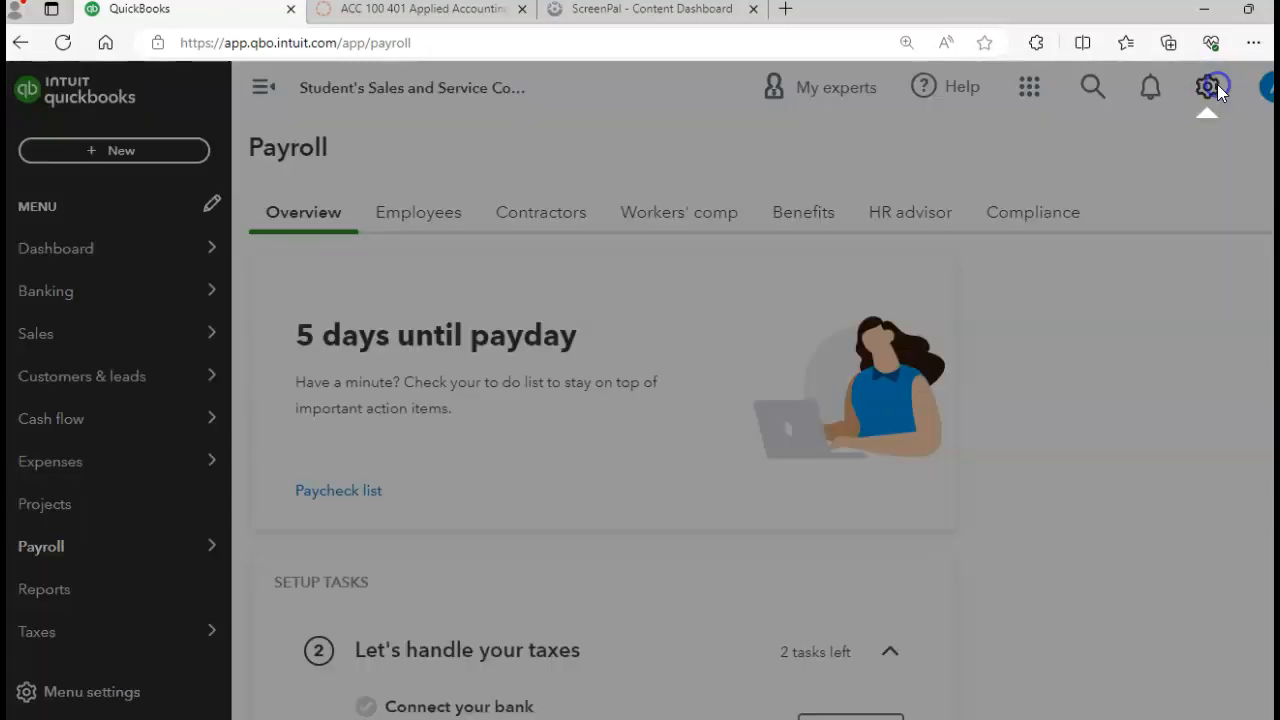
left_click(517, 320)
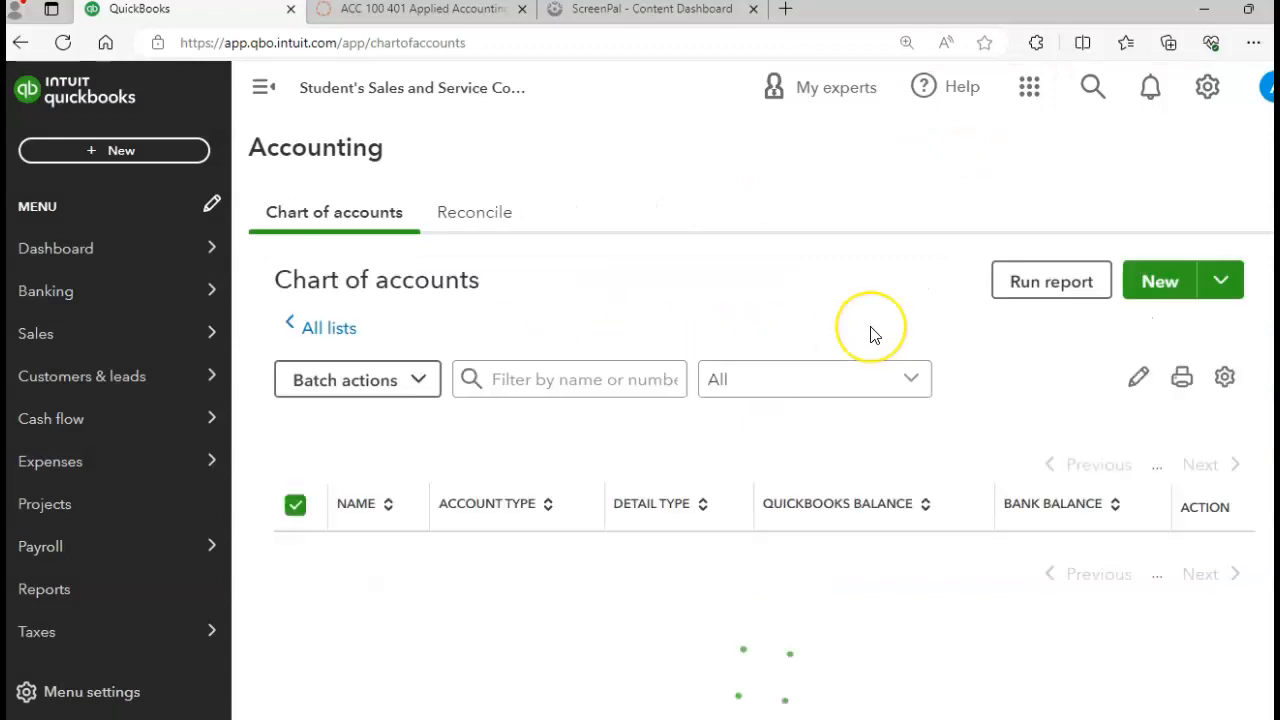
left_click(1131, 386)
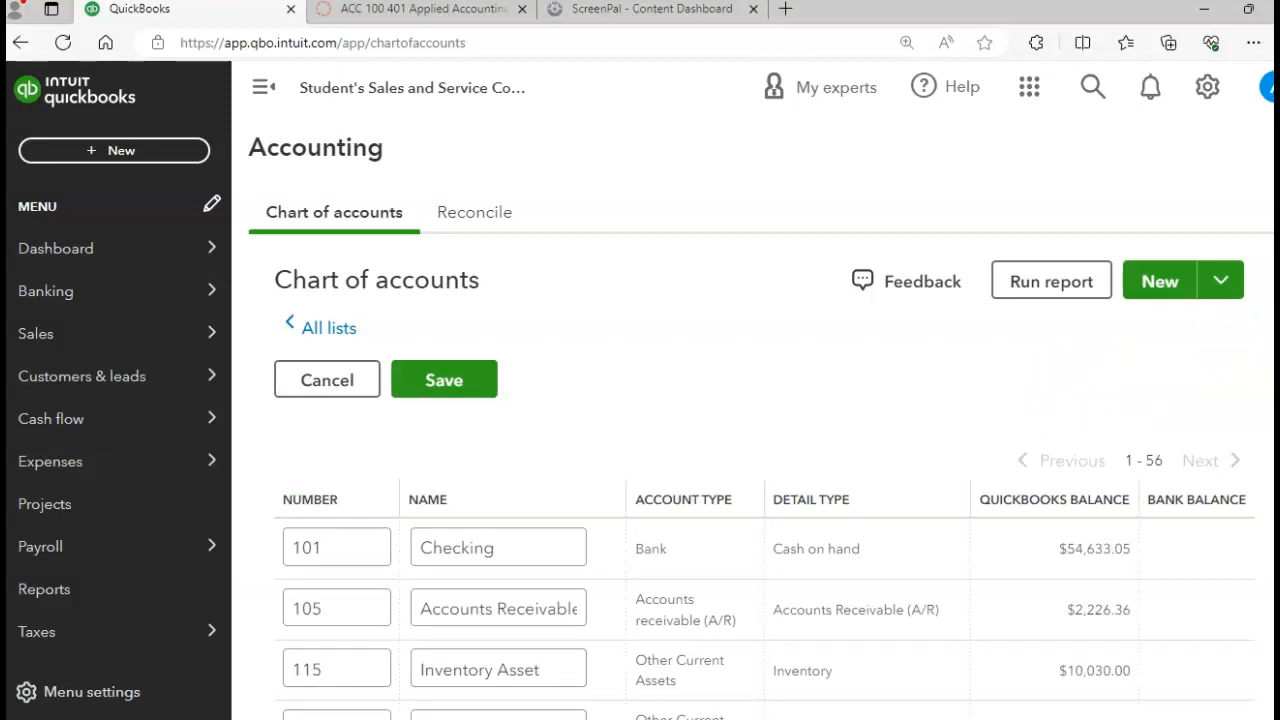
scroll(765, 476, "down", 5)
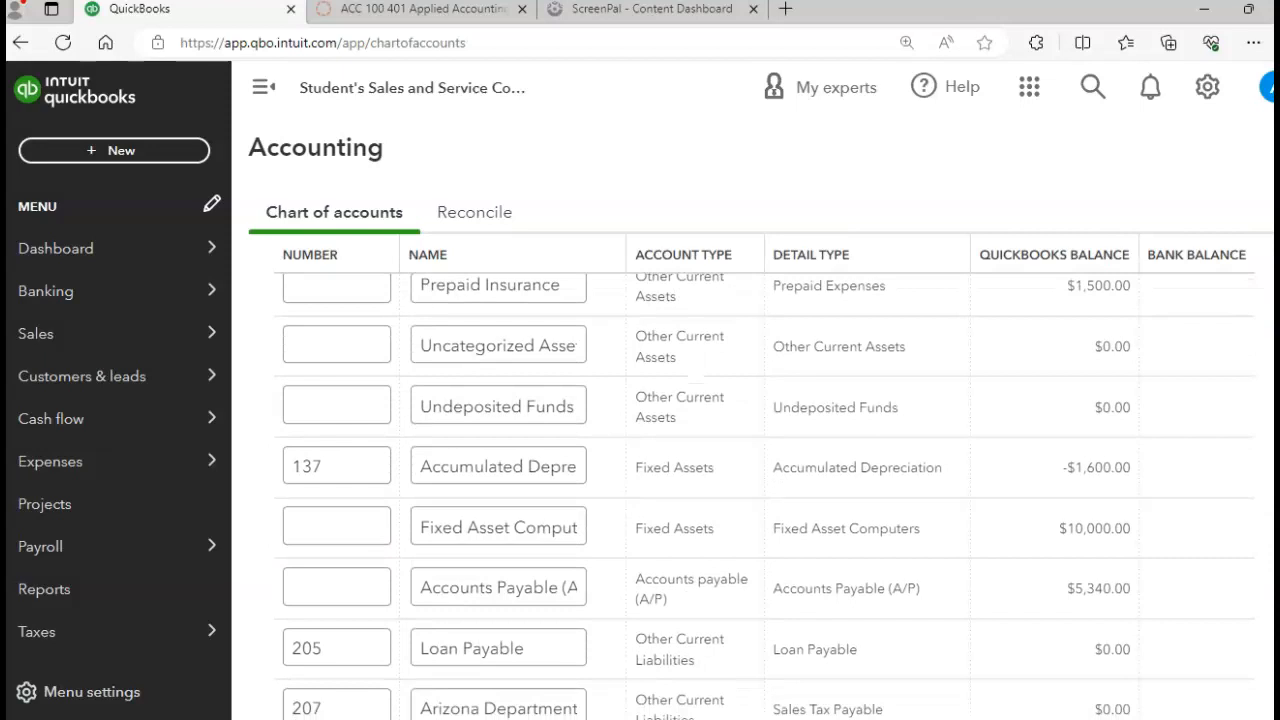
scroll(765, 496, "down", 2)
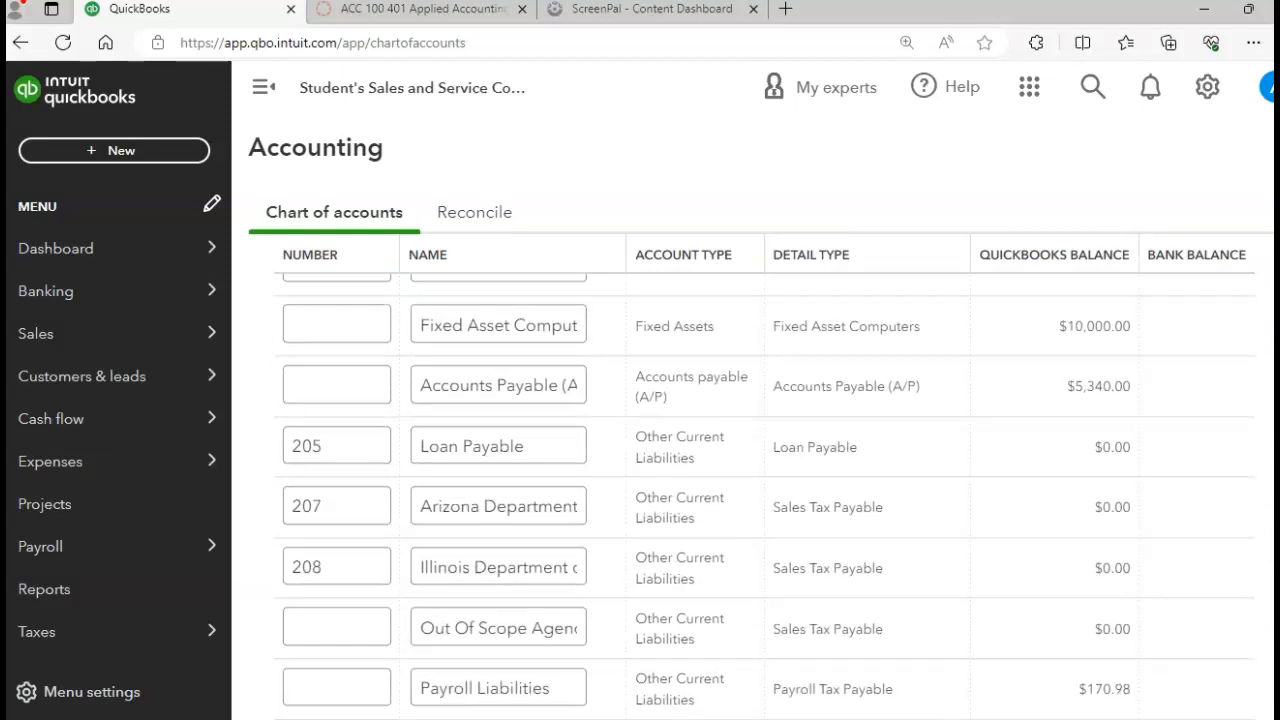
scroll(1054, 471, "down", 3)
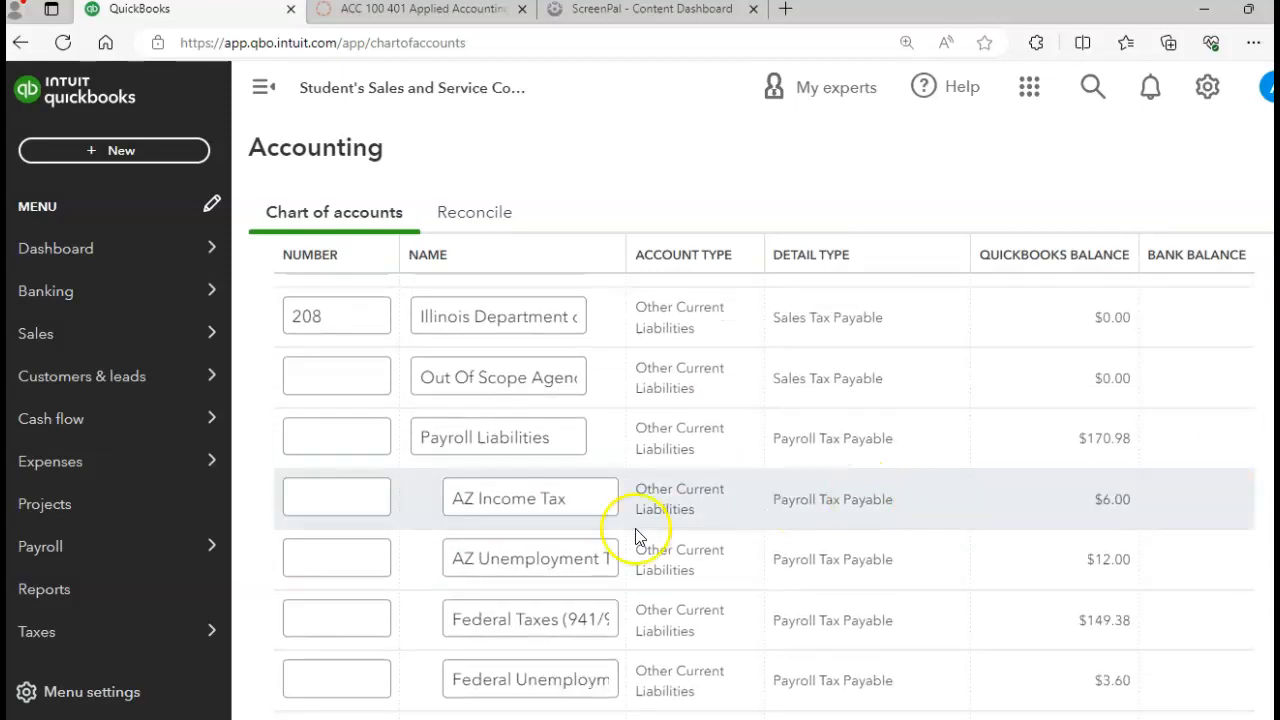
Step: Number Payroll Liabilities 212, AZ Income Tax 214, AZ Unemployment 216, Federal Taxes 220, and Federal Unemployment 222
left_click(303, 429)
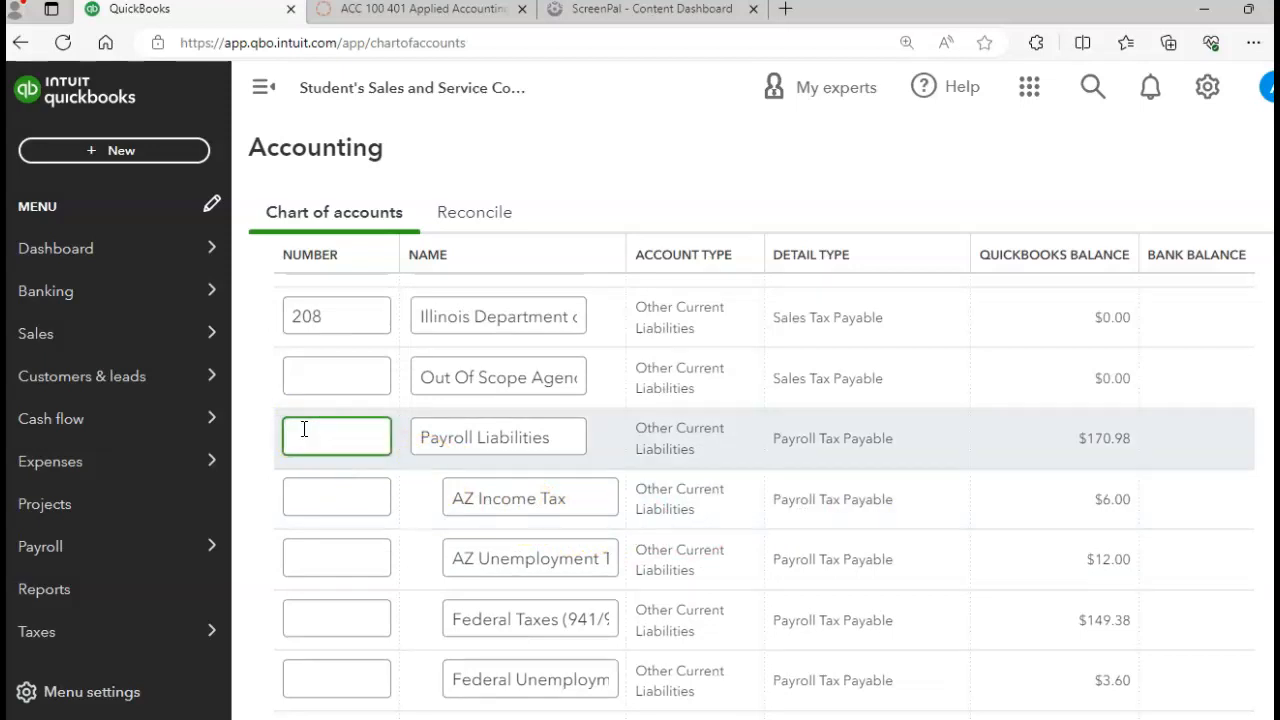
type("212")
left_click(312, 497)
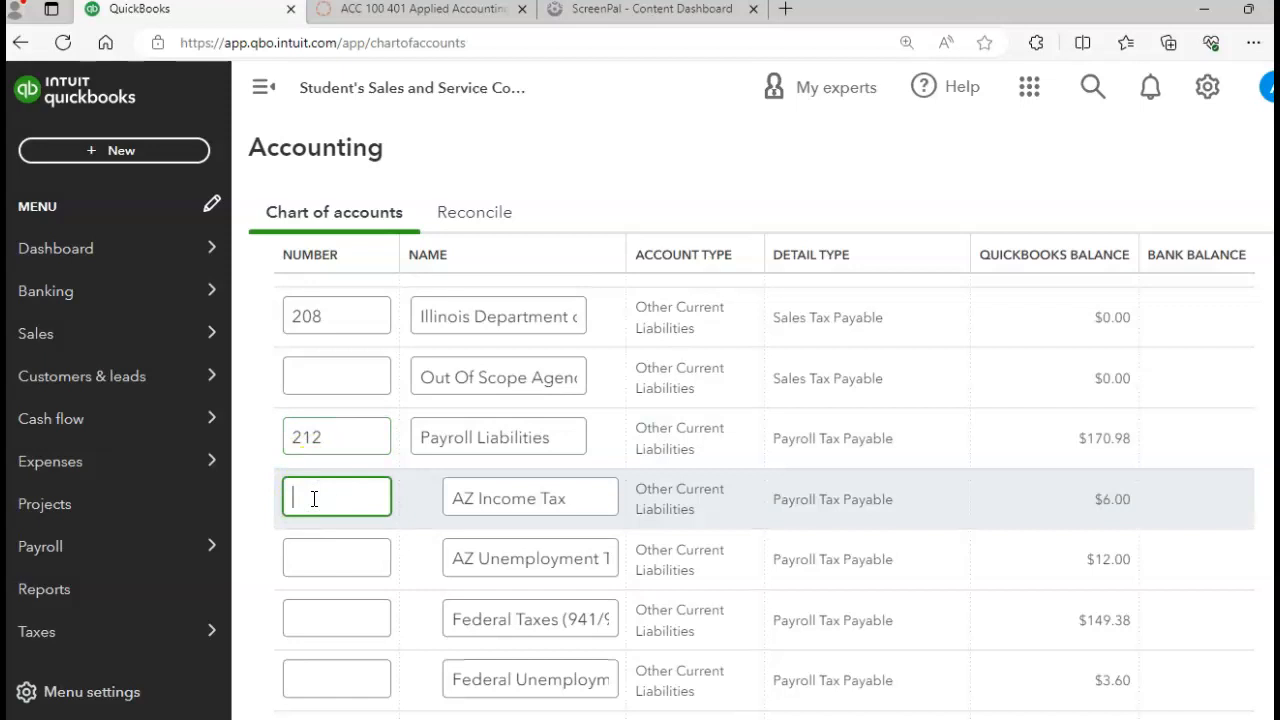
type("214")
left_click(320, 552)
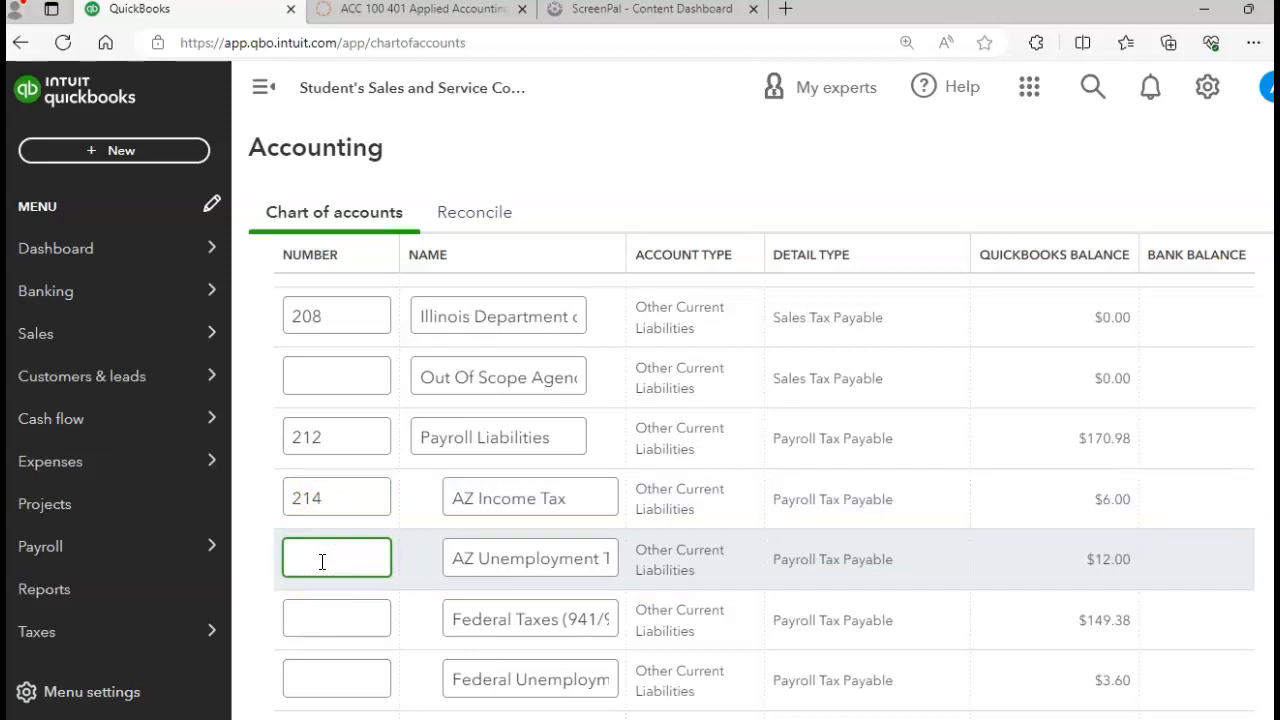
type("216")
left_click(329, 612)
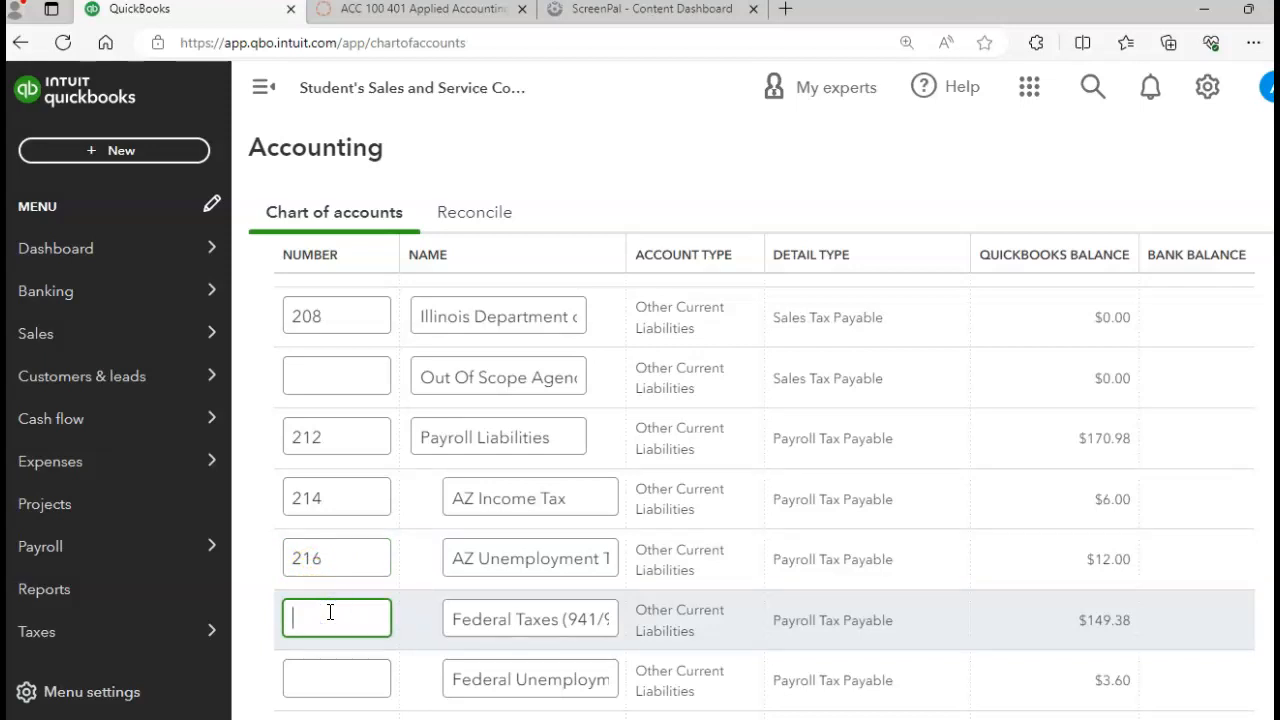
type("220")
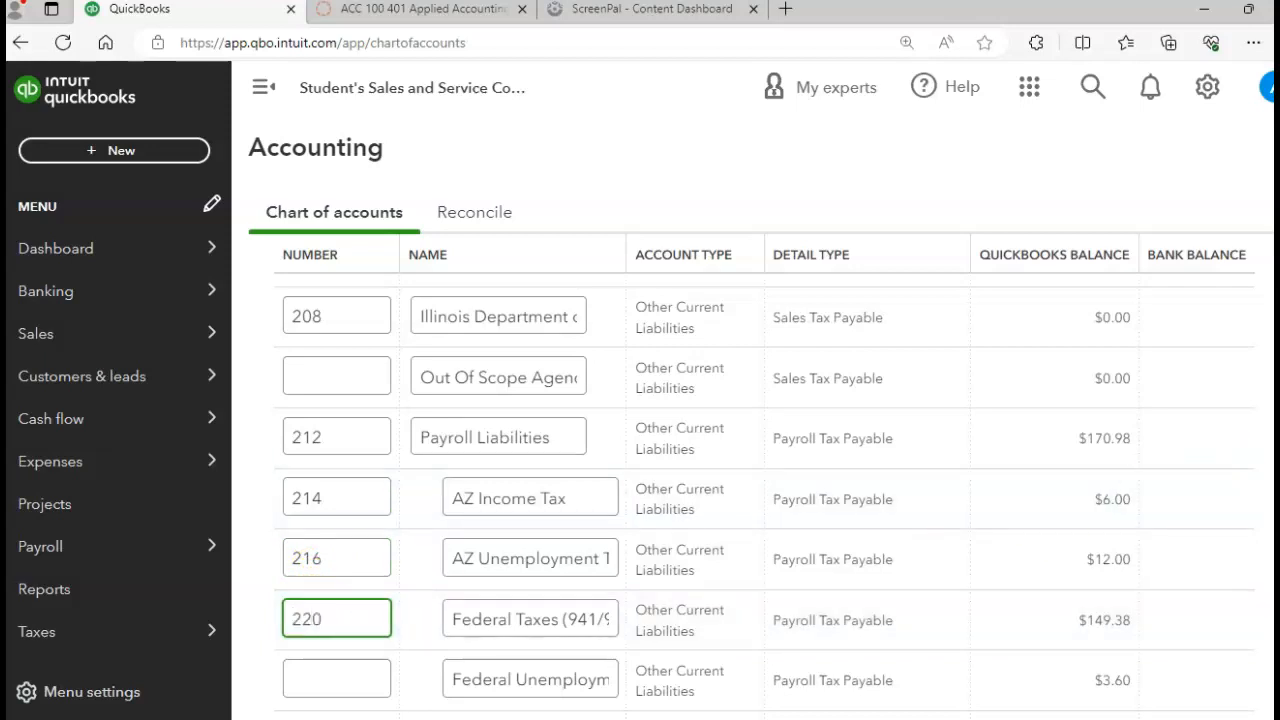
scroll(726, 486, "down", 3)
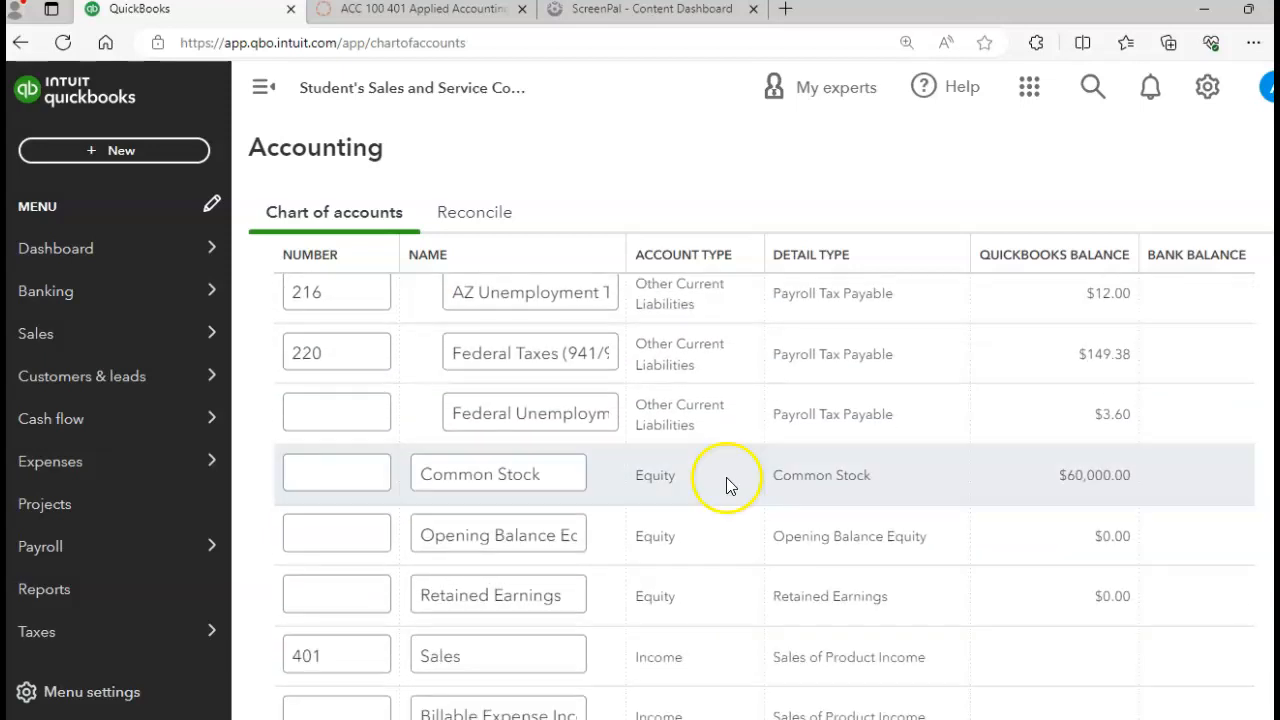
left_click(487, 458)
left_click(358, 428)
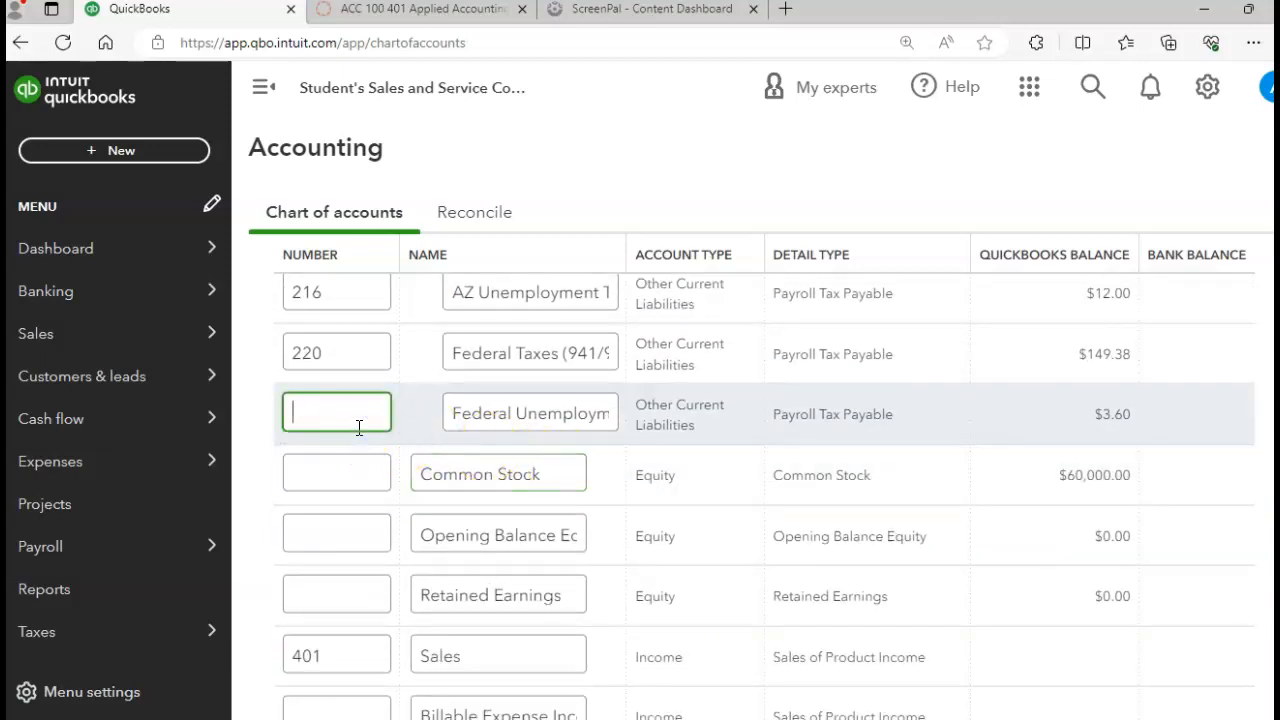
type("222")
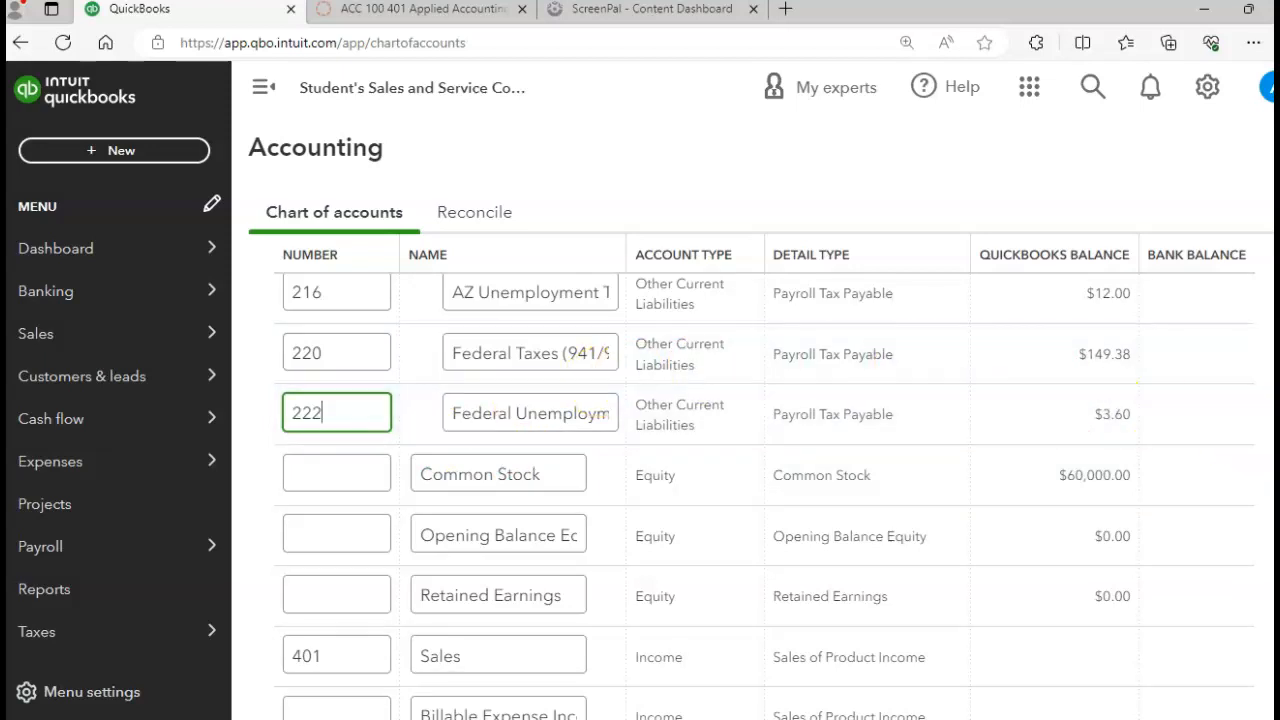
Step: Number the Payroll Expenses account 801 and its Taxes sub-account 803
scroll(765, 496, "down", 9)
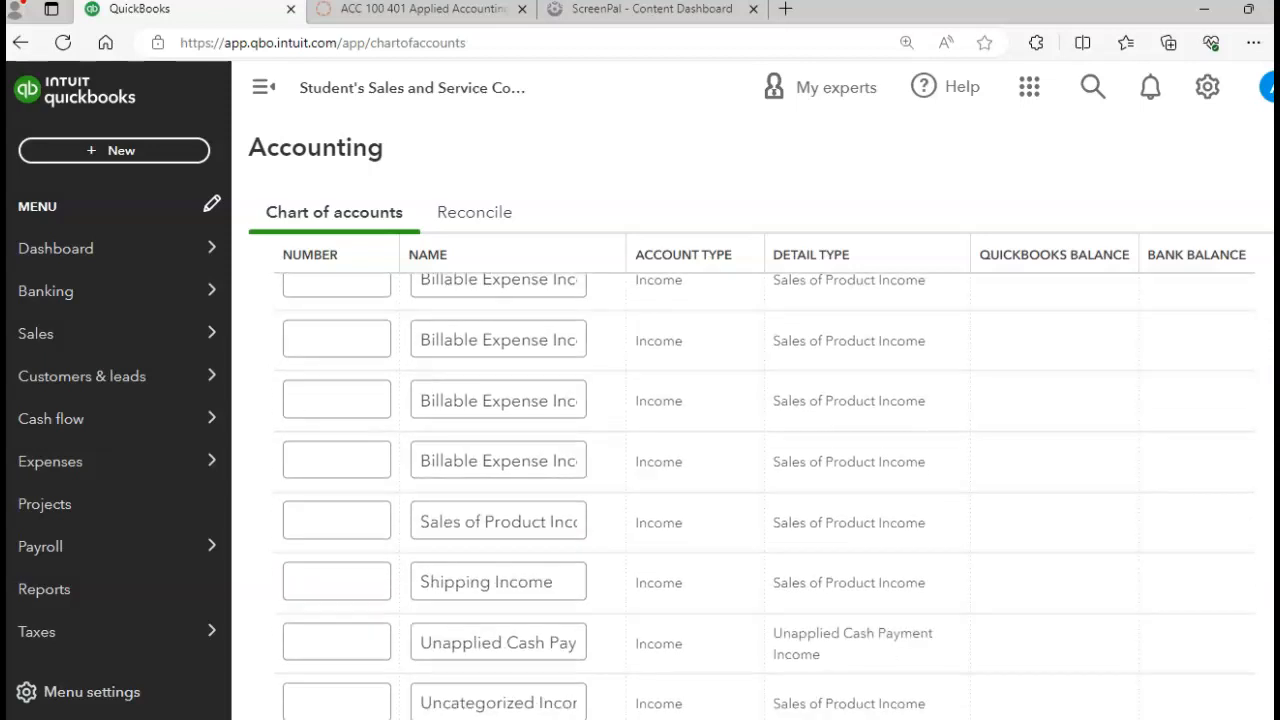
scroll(765, 496, "down", 4)
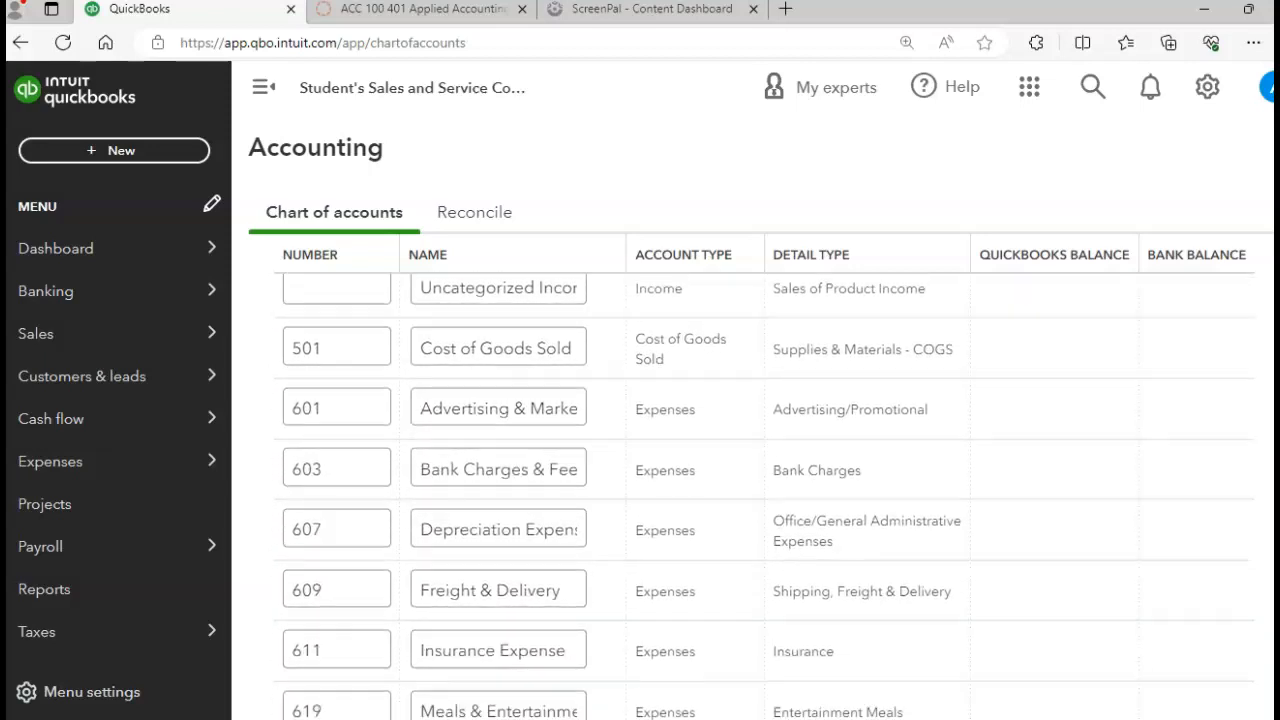
scroll(765, 496, "down", 5)
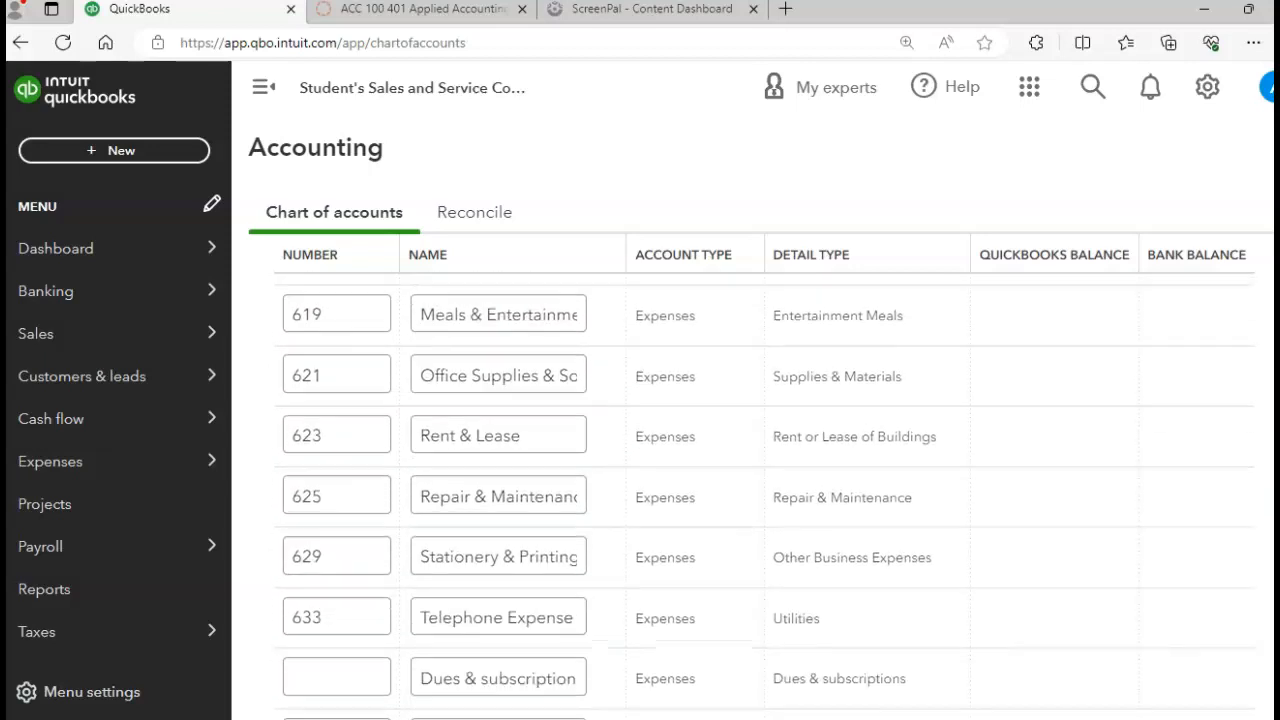
scroll(765, 496, "down", 2)
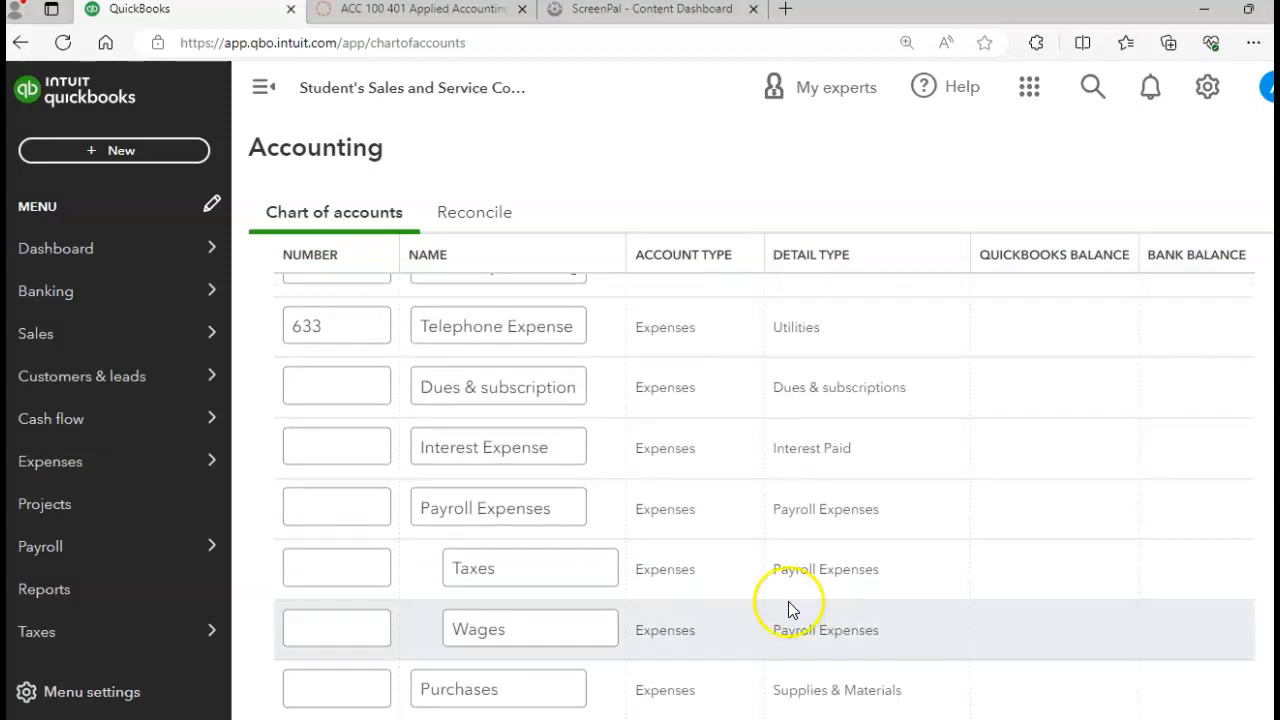
left_click(314, 515)
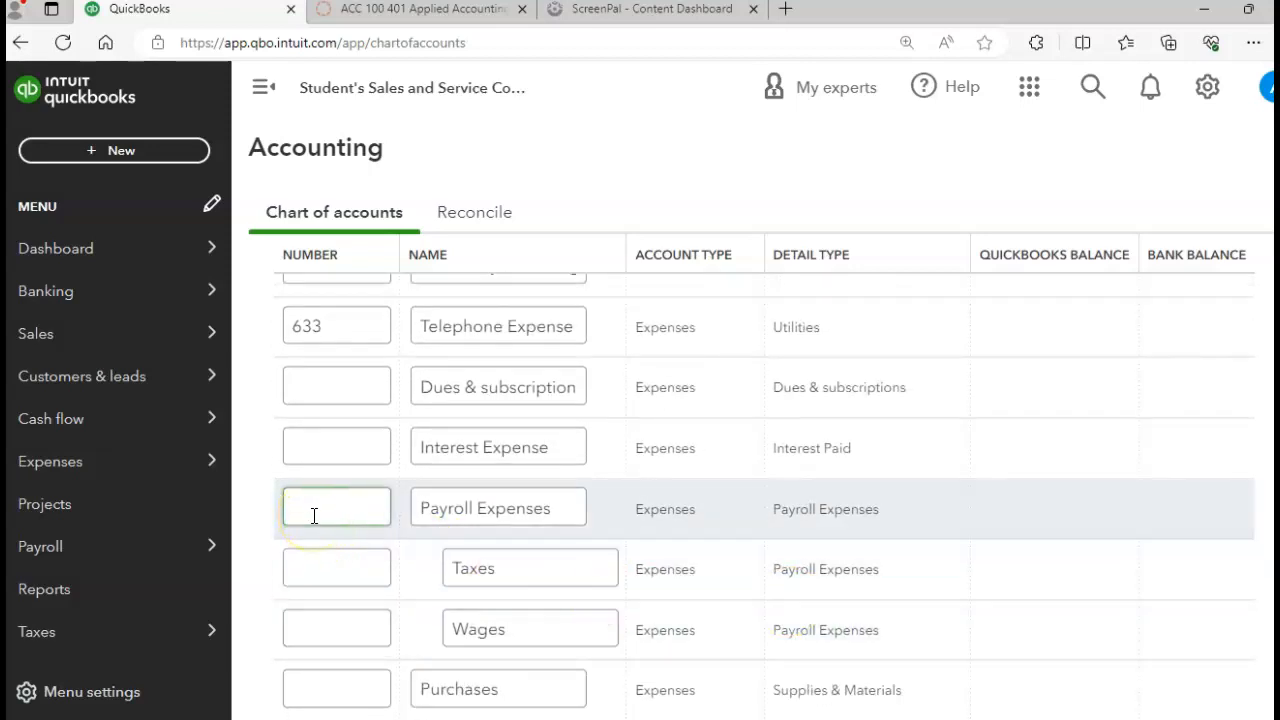
left_click(314, 515)
type("801")
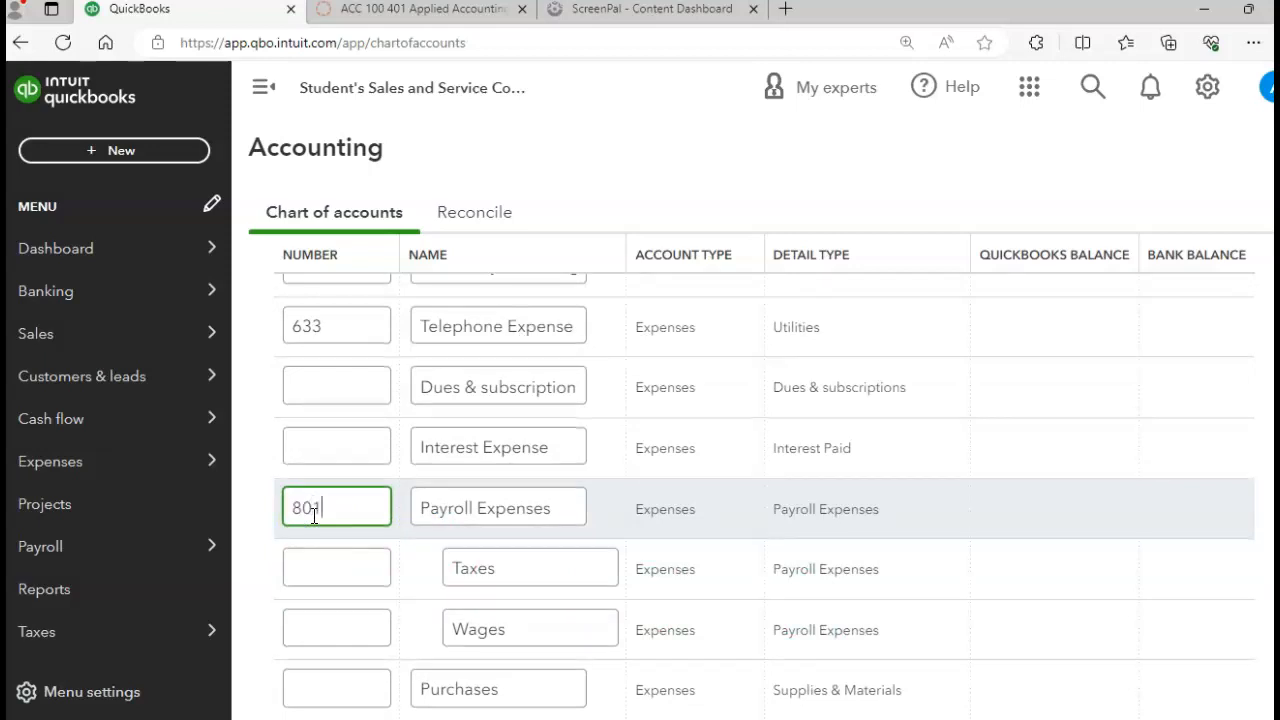
left_click(318, 566)
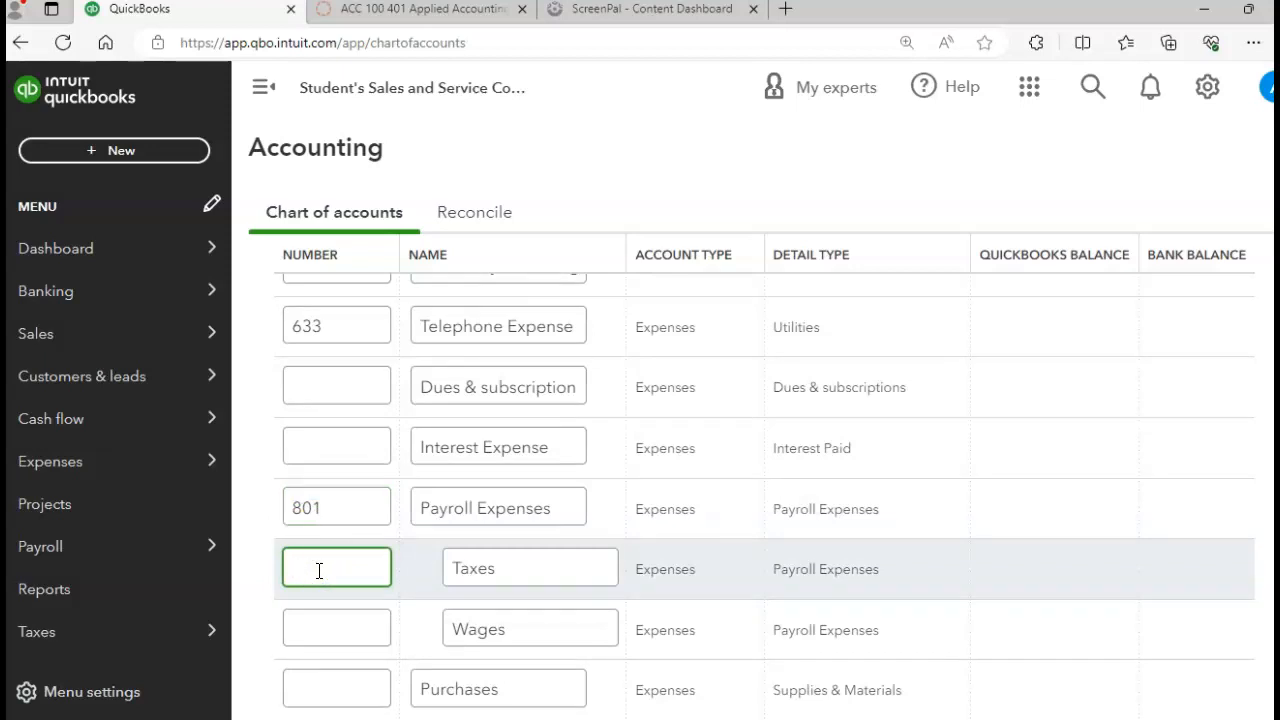
type("803")
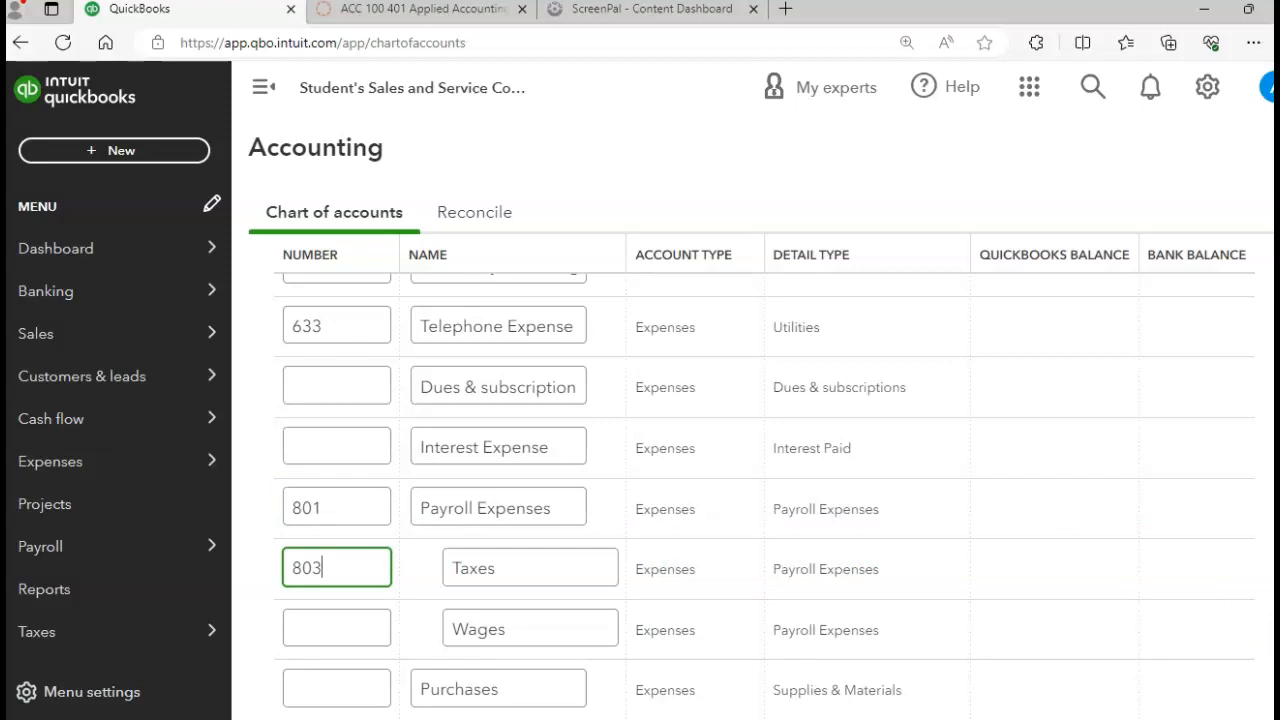
Step: Number the Wages expense sub-account 805 and save the chart of accounts
scroll(765, 493, "down", 2)
scroll(765, 493, "down", 1)
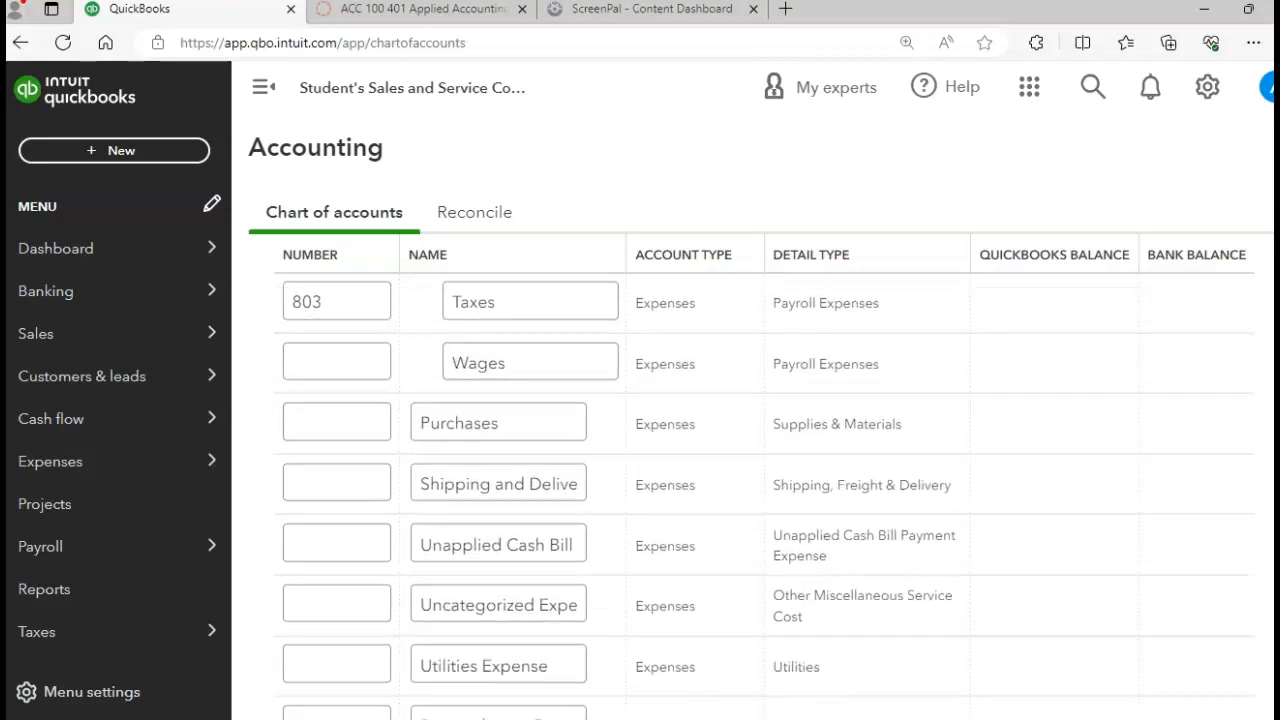
left_click(343, 354)
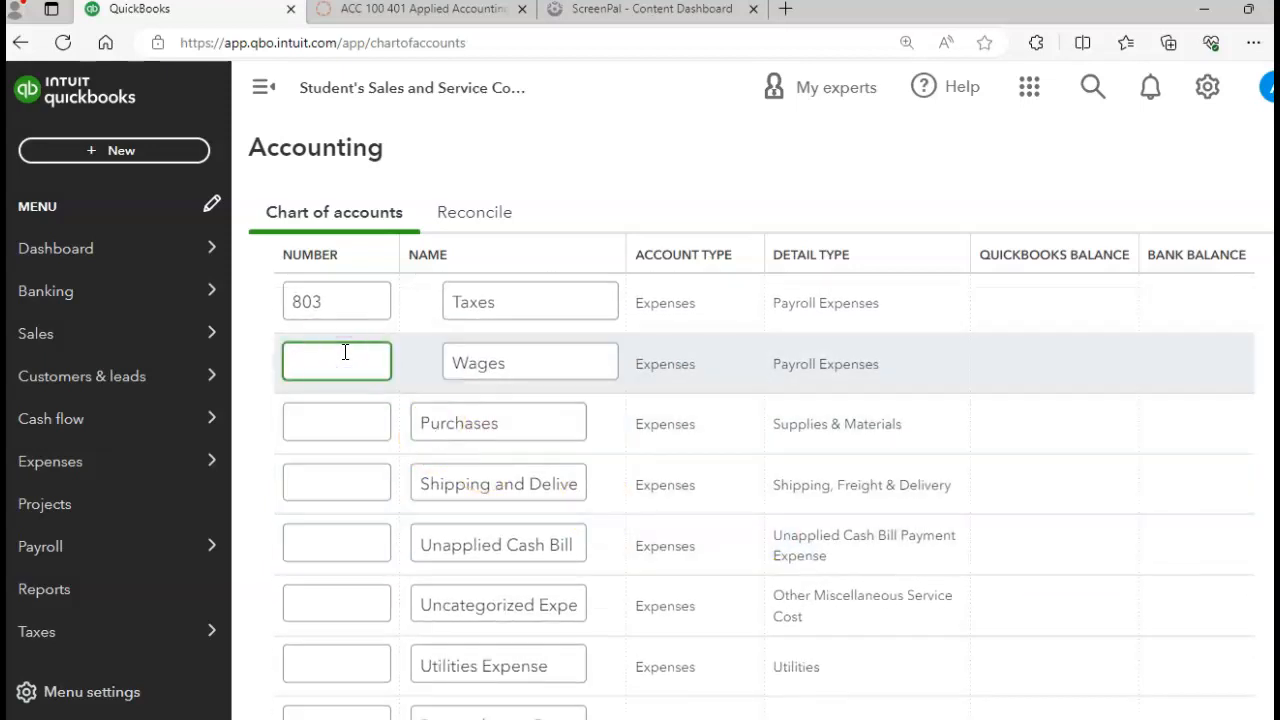
type("805")
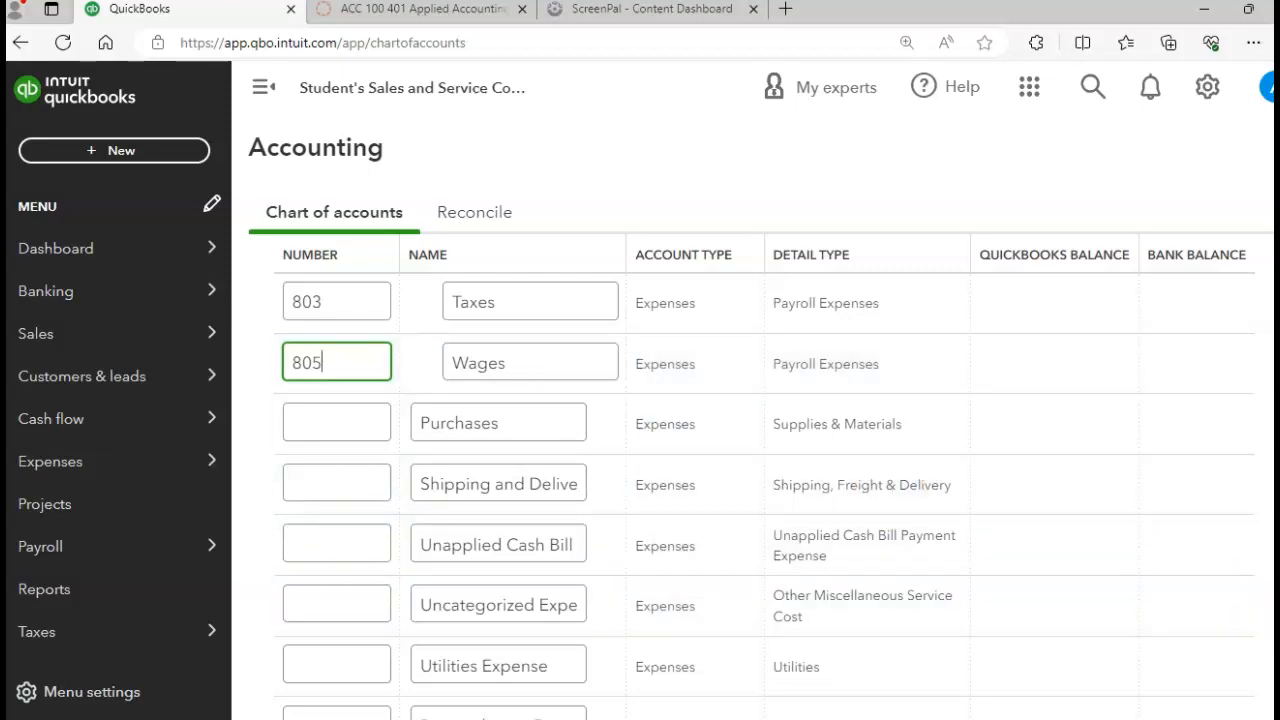
scroll(743, 350, "up", 20)
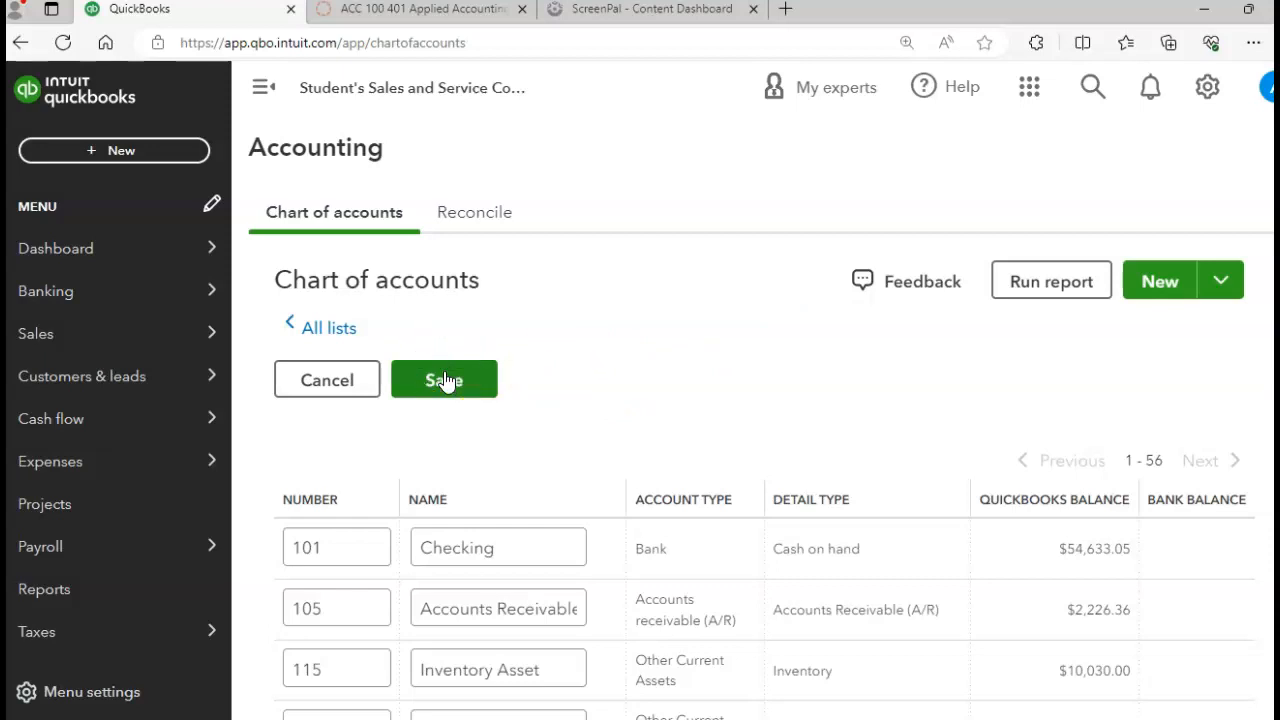
left_click(431, 398)
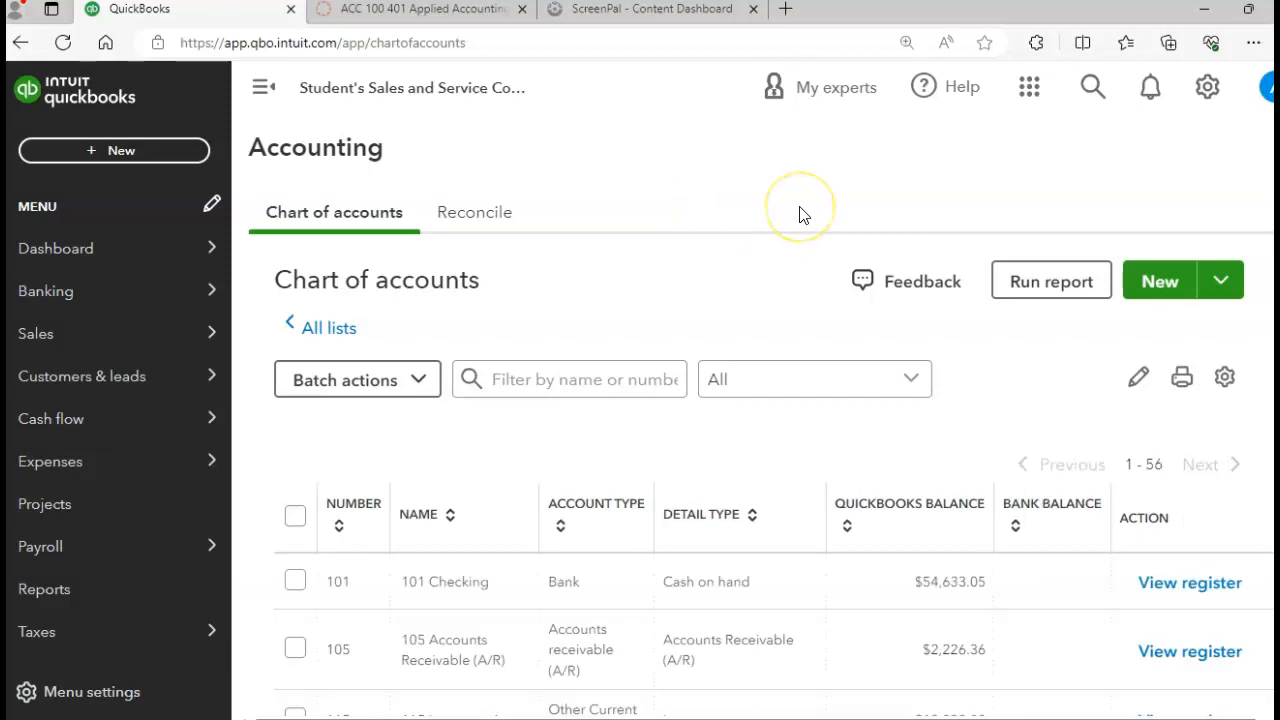
left_click(1207, 92)
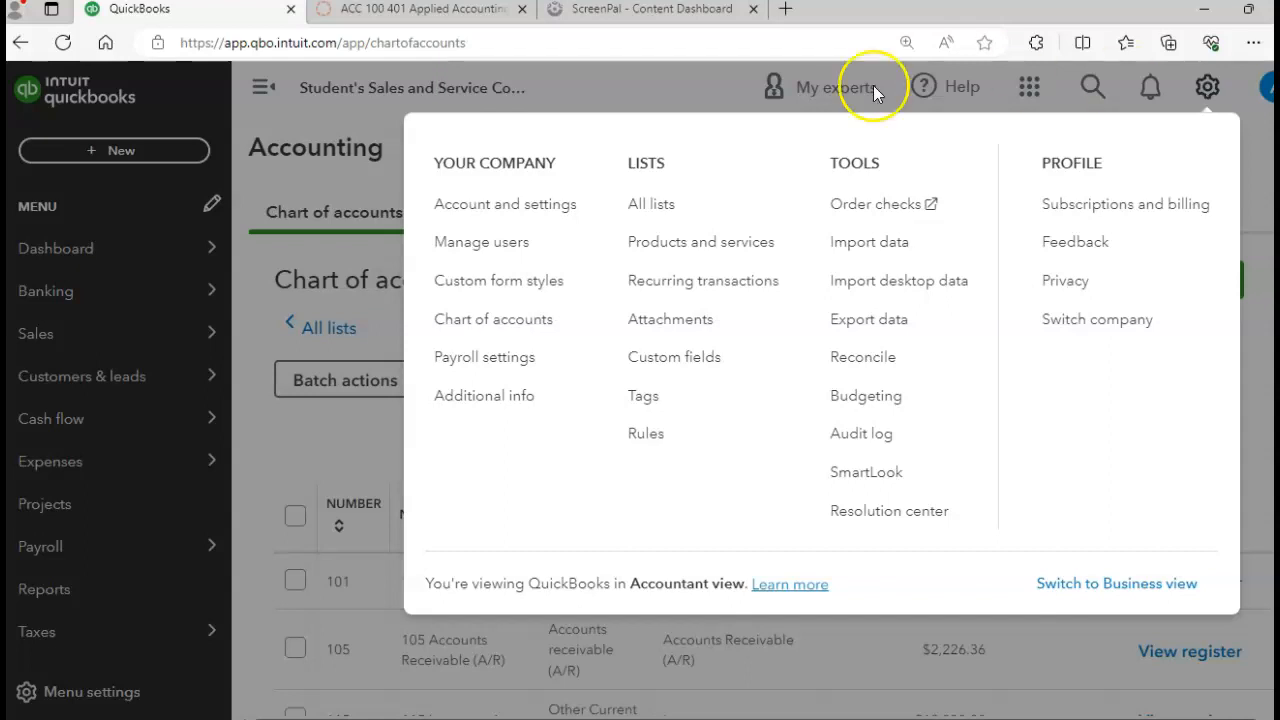
left_click(477, 222)
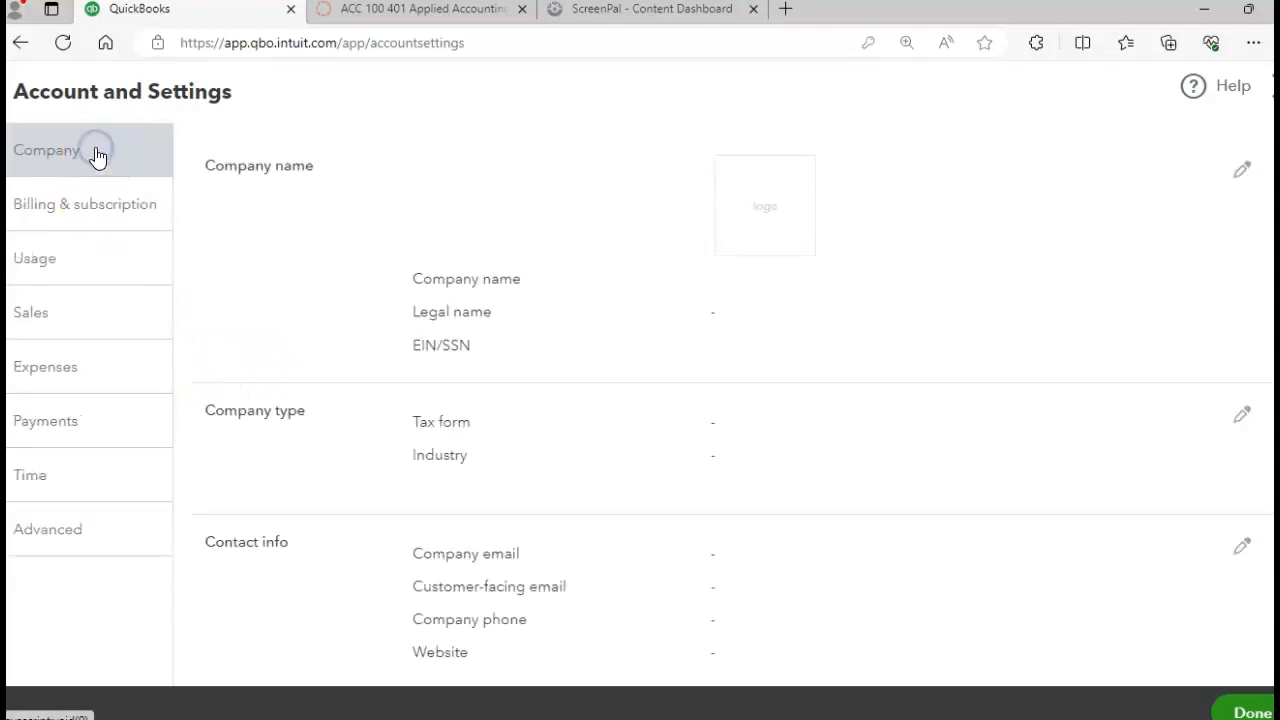
left_click(83, 208)
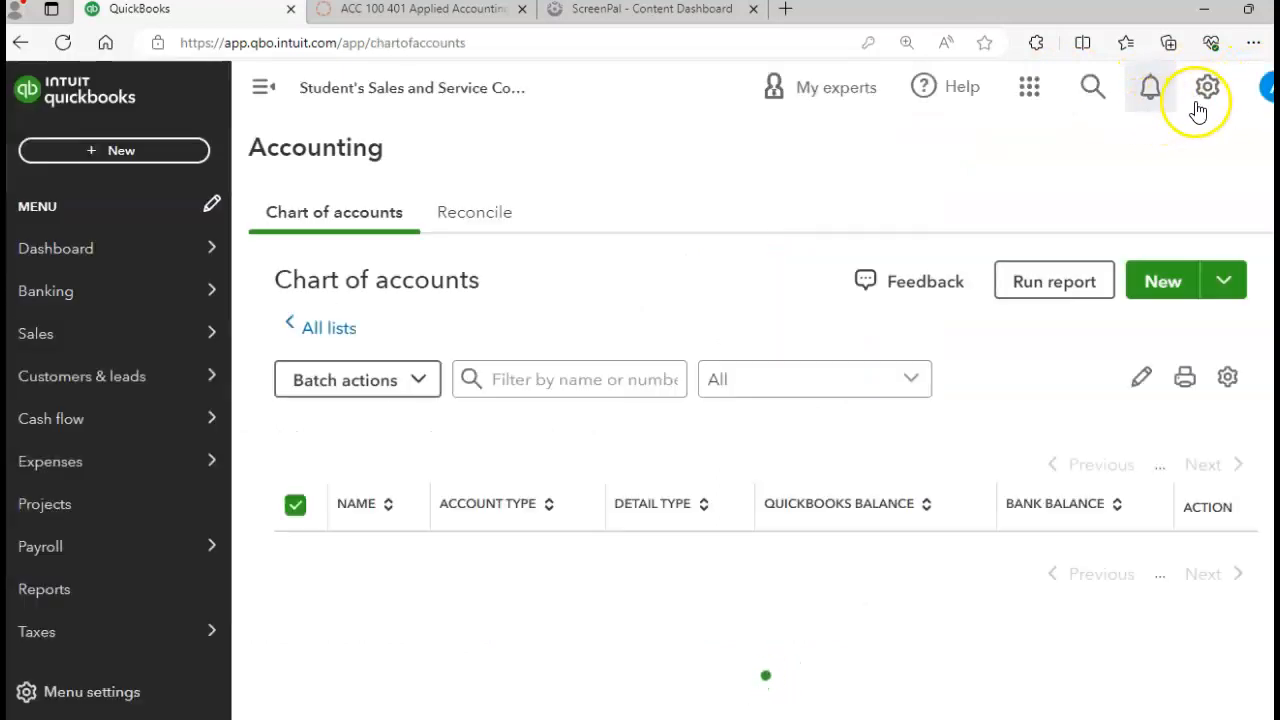
Step: Open Subscriptions and billing and review the QuickBooks Plus and Payroll Core trial plan details
left_click(1205, 97)
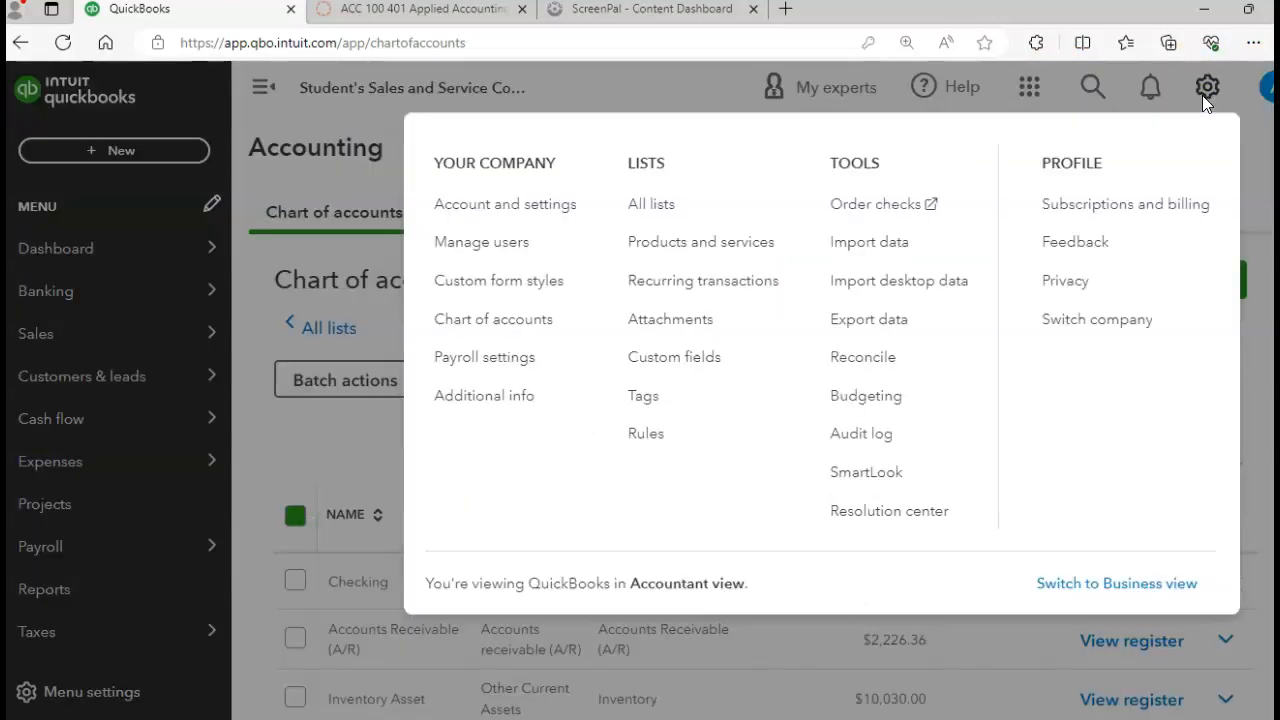
left_click(1107, 207)
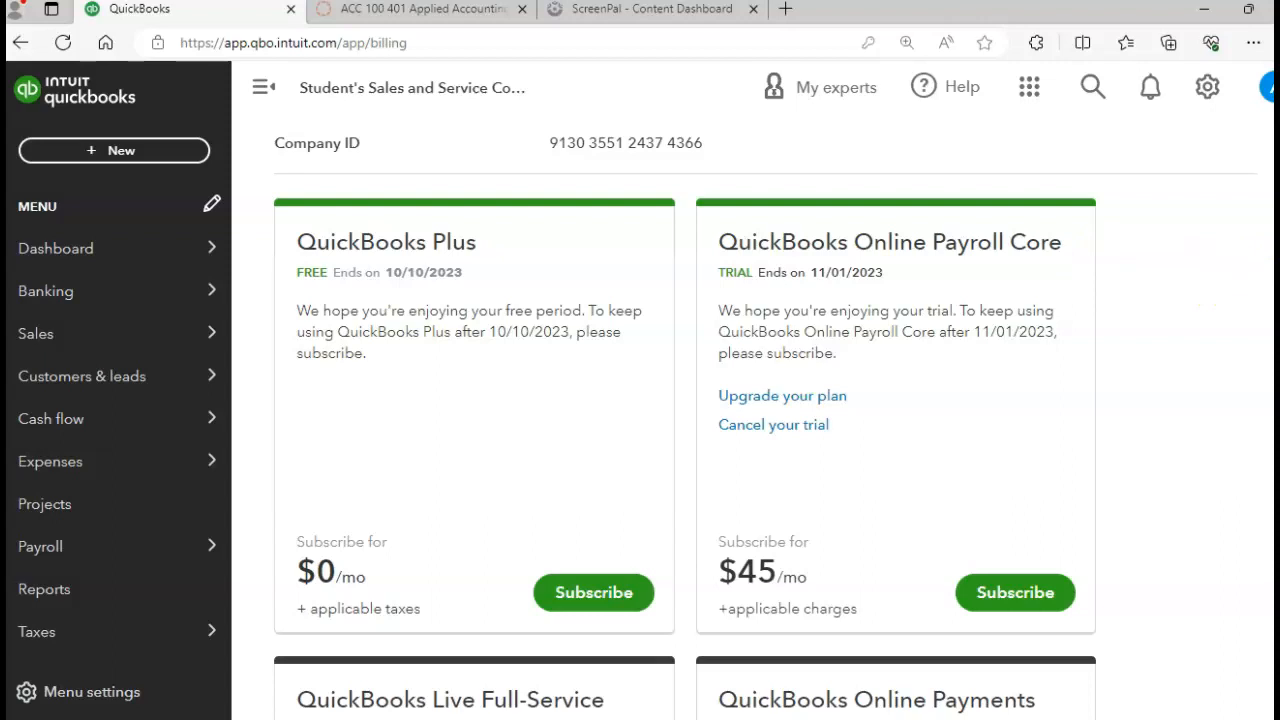
scroll(764, 416, "down", 5)
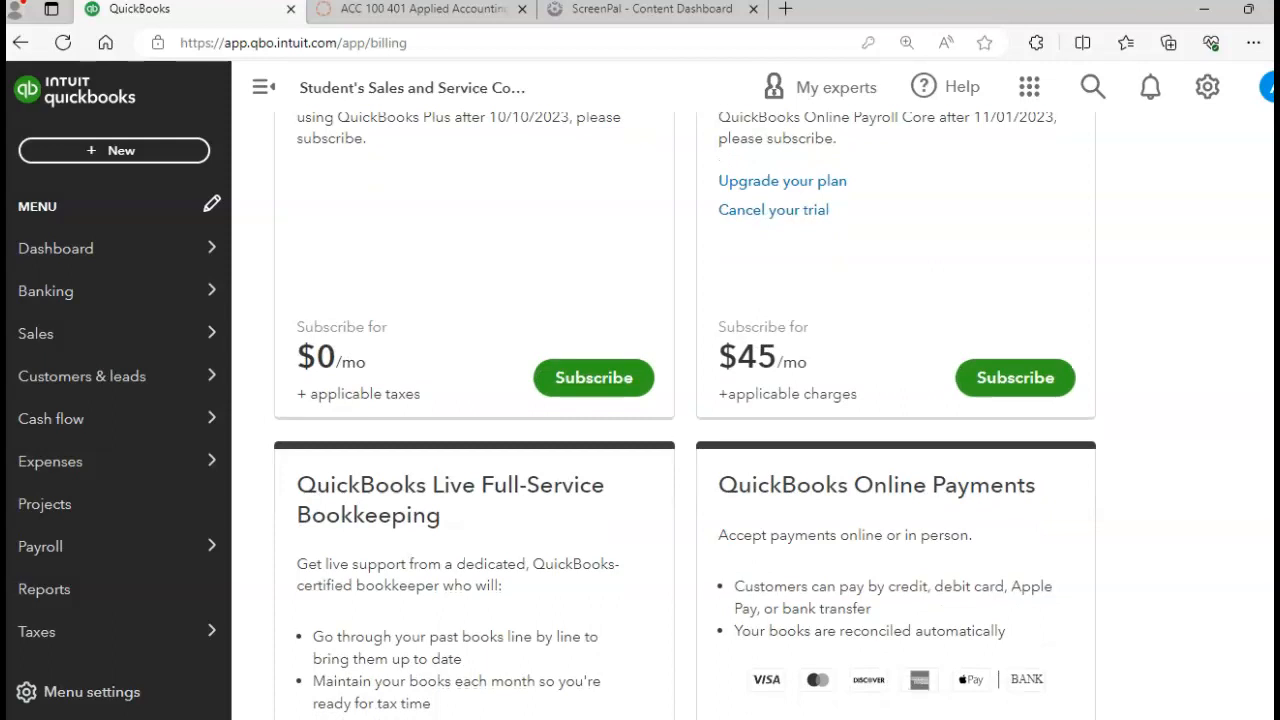
scroll(764, 416, "down", 2)
scroll(764, 416, "down", 2)
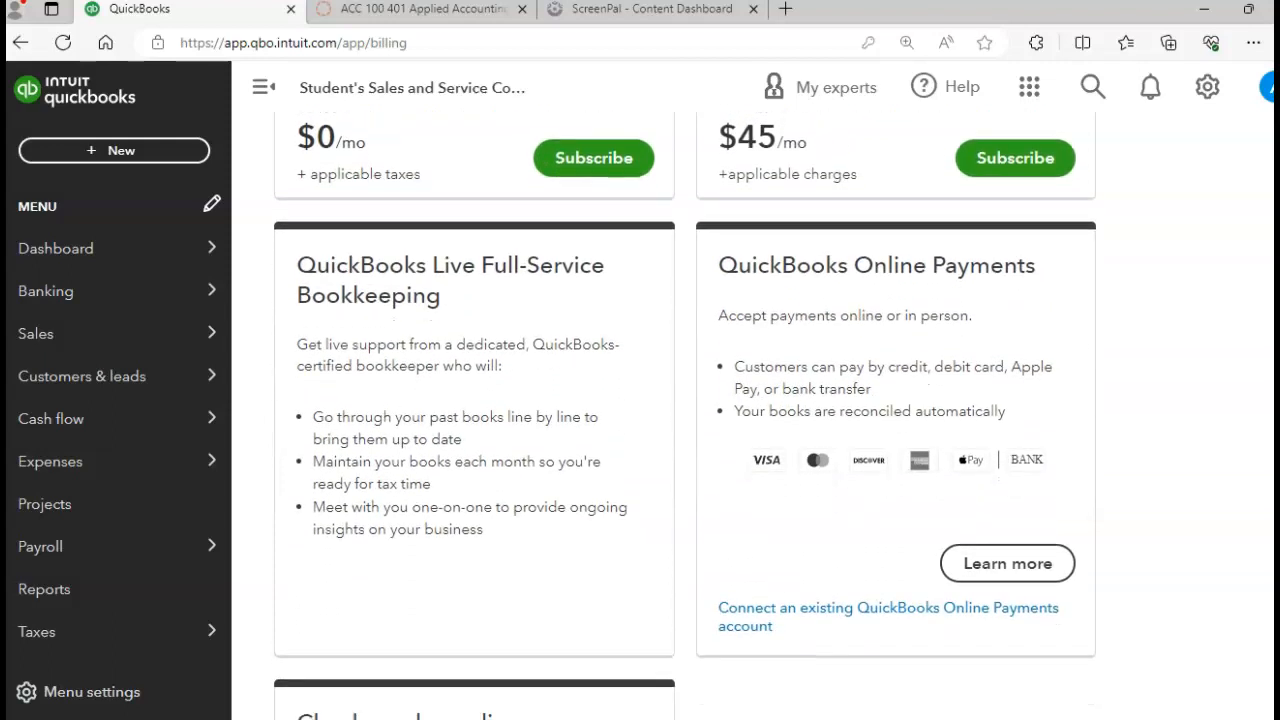
scroll(685, 414, "up", 2)
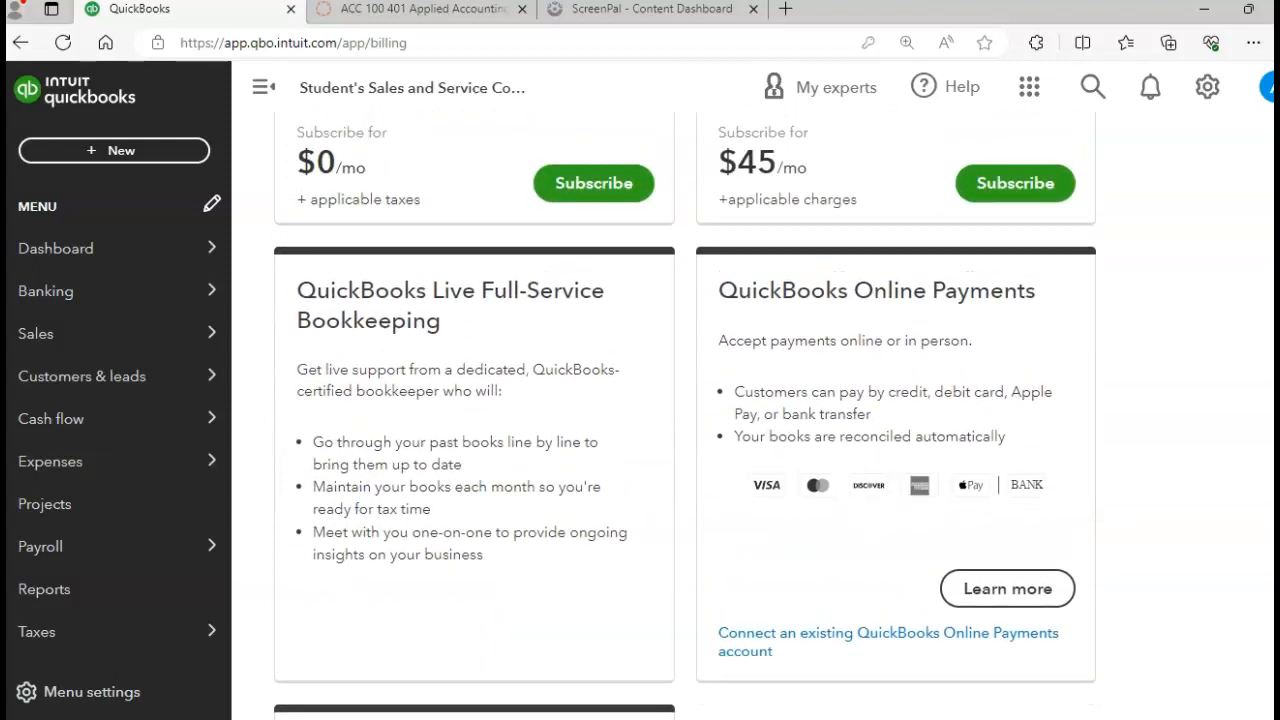
scroll(1266, 316, "up", 3)
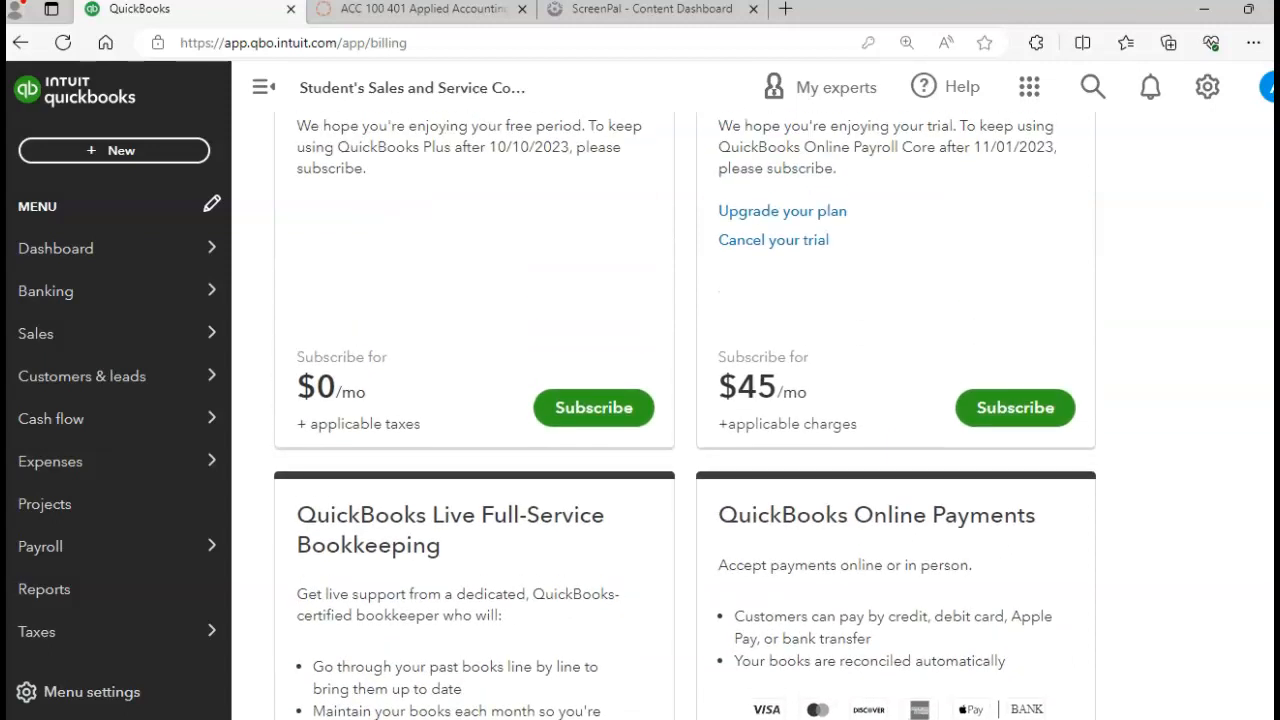
scroll(1266, 316, "up", 1)
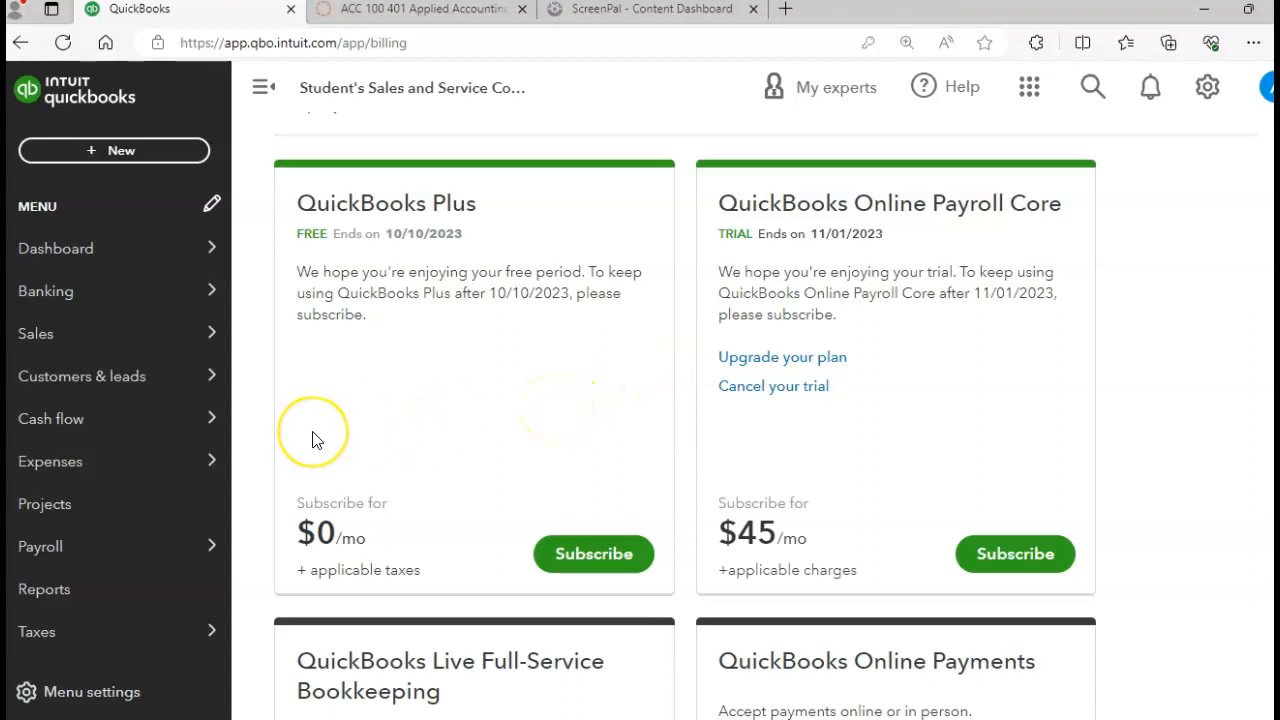
mouse_move(190, 452)
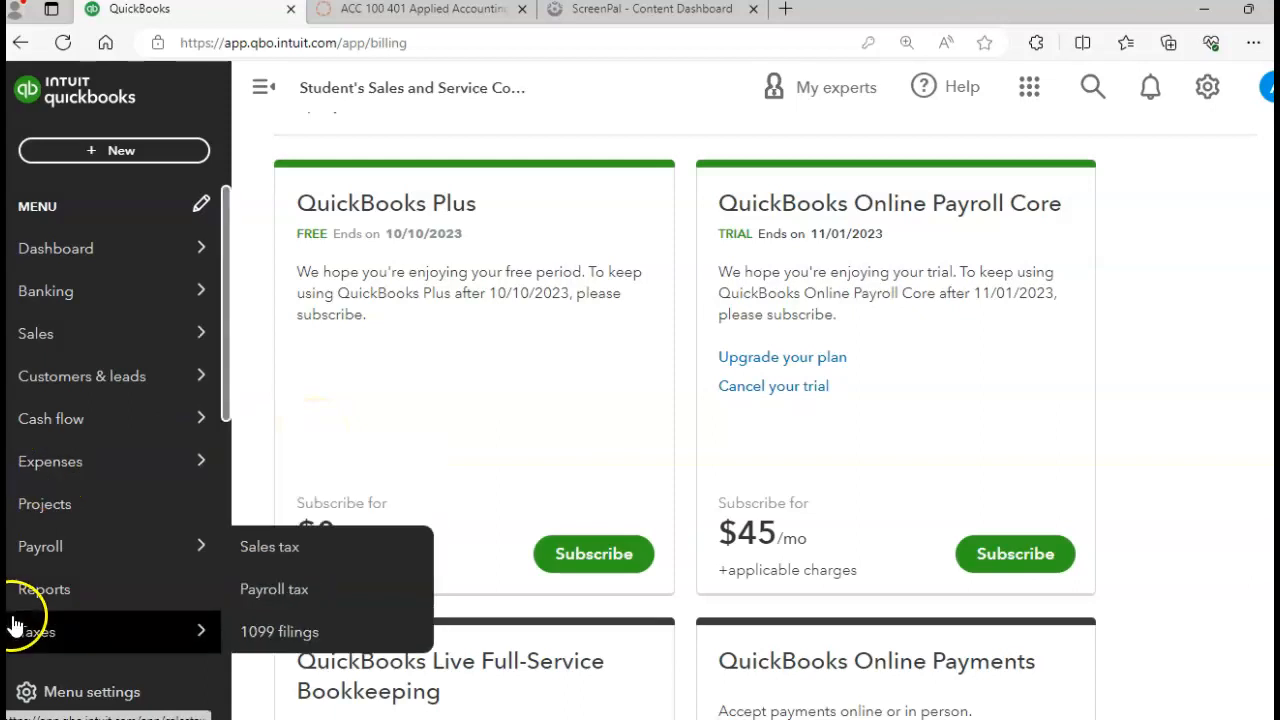